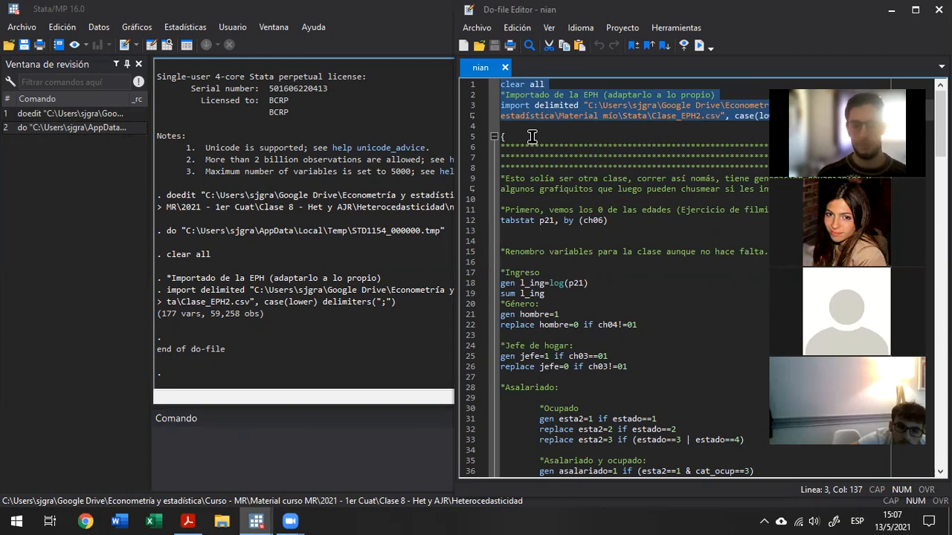
# Place the text cursor at the start of the tabstat p21, by (ch06) command on do-file line 12.
pyautogui.press('Down')
pyautogui.press('Down')
pyautogui.press('Down')
pyautogui.press('Down')
pyautogui.press('Down')
pyautogui.press('Down')
pyautogui.press('Down')
pyautogui.press('Down')
pyautogui.press('Down')
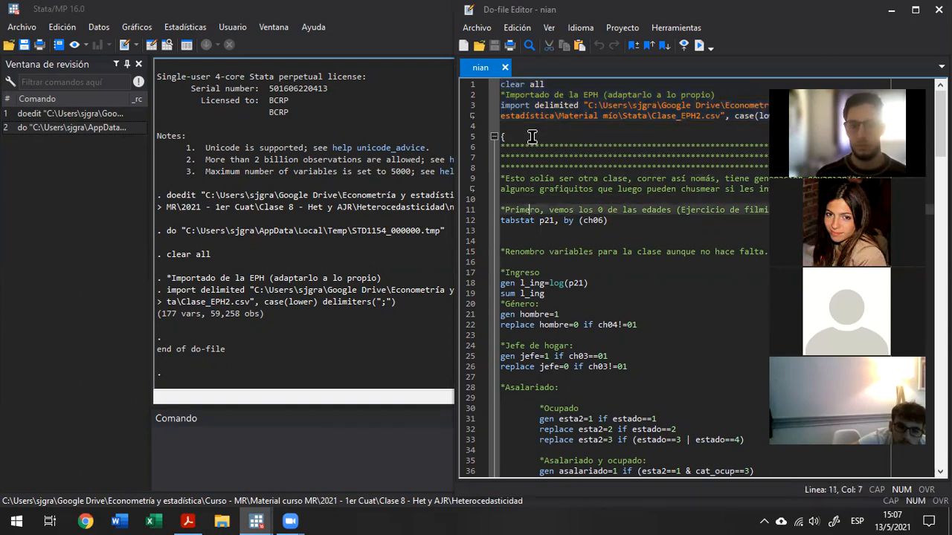
pyautogui.press('Home')
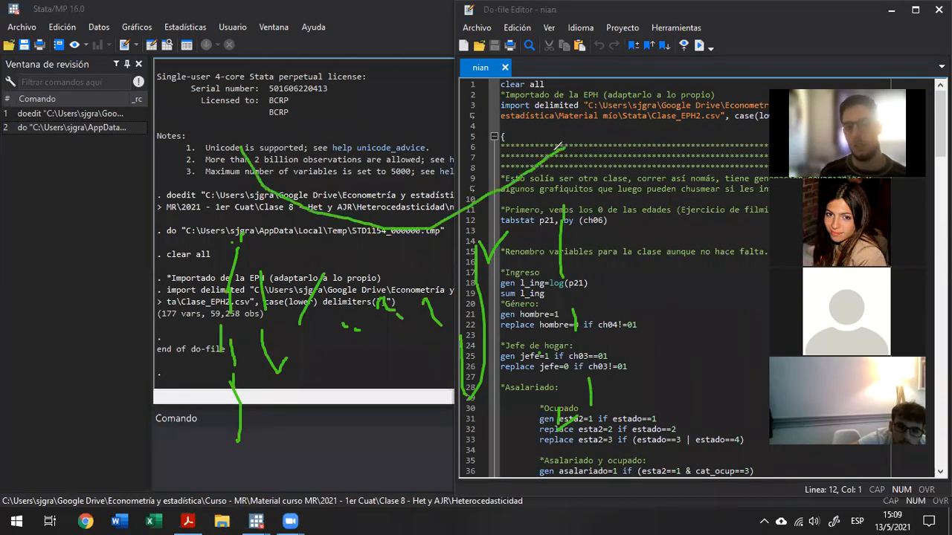
# Draw a wide green arch across the lower part of the shared screen and clear the annotations.
pyautogui.moveTo(399, 372)
pyautogui.mouseDown()
pyautogui.moveTo(587, 428)
pyautogui.moveTo(667, 491)
pyautogui.mouseUp()
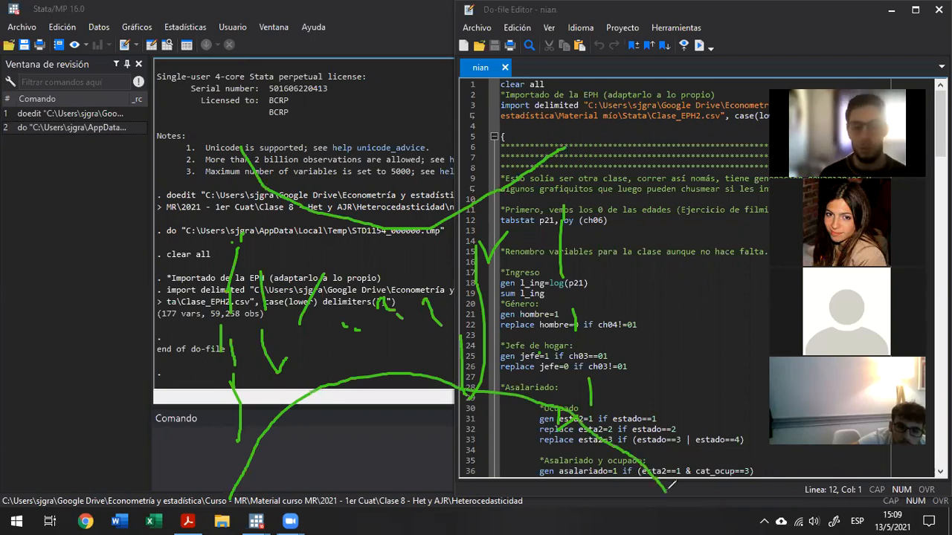
pyautogui.click(687, 103)
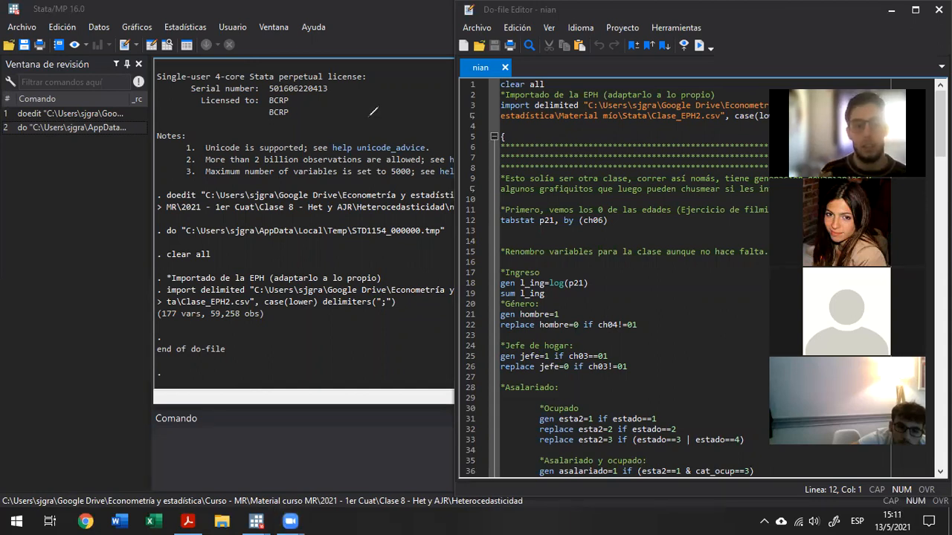
# Write a green β̂ over the command history and cover it with a translucent green ellipse.
pyautogui.moveTo(32, 384)
pyautogui.mouseDown()
pyautogui.moveTo(41, 258)
pyautogui.moveTo(41, 297)
pyautogui.moveTo(71, 334)
pyautogui.moveTo(55, 342)
pyautogui.mouseUp()
pyautogui.moveTo(24, 238)
pyautogui.mouseDown()
pyautogui.moveTo(57, 198)
pyautogui.moveTo(94, 235)
pyautogui.mouseUp()
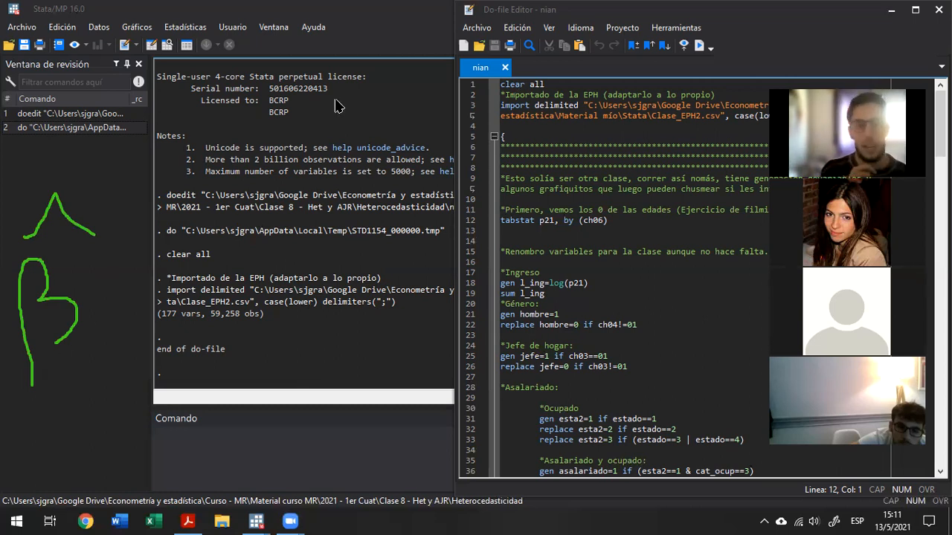
pyautogui.moveTo(122, 154)
pyautogui.mouseDown()
pyautogui.moveTo(11, 388)
pyautogui.moveTo(11, 433)
pyautogui.mouseUp()
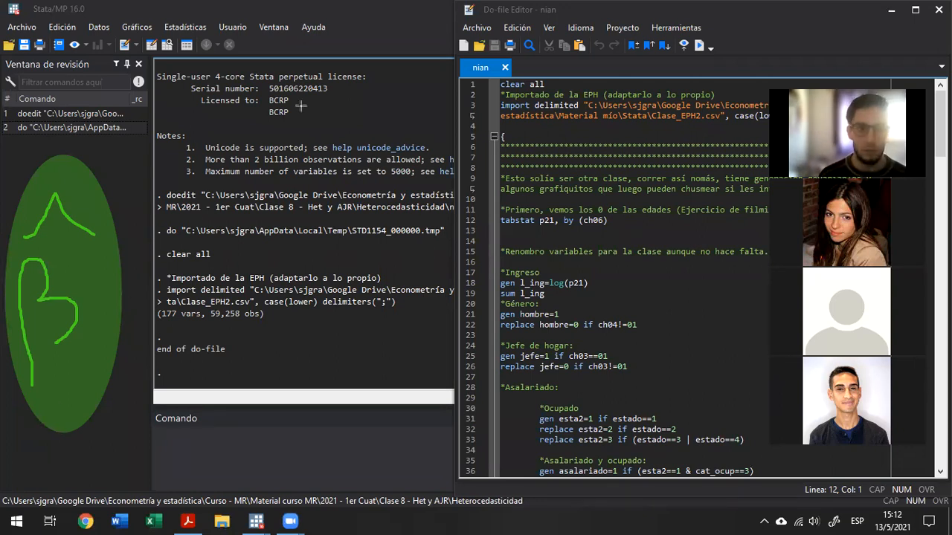
# Draw a green arrow marked P from the circled β̂ to a large green β written over the results.
pyautogui.moveTo(125, 355); pyautogui.dragTo(224, 350)
pyautogui.moveTo(192, 387)
pyautogui.mouseDown()
pyautogui.moveTo(281, 339)
pyautogui.moveTo(242, 327)
pyautogui.mouseUp()
pyautogui.moveTo(380, 420)
pyautogui.mouseDown()
pyautogui.moveTo(346, 325)
pyautogui.moveTo(366, 286)
pyautogui.moveTo(405, 344)
pyautogui.mouseUp()
pyautogui.moveTo(182, 329); pyautogui.dragTo(172, 277)
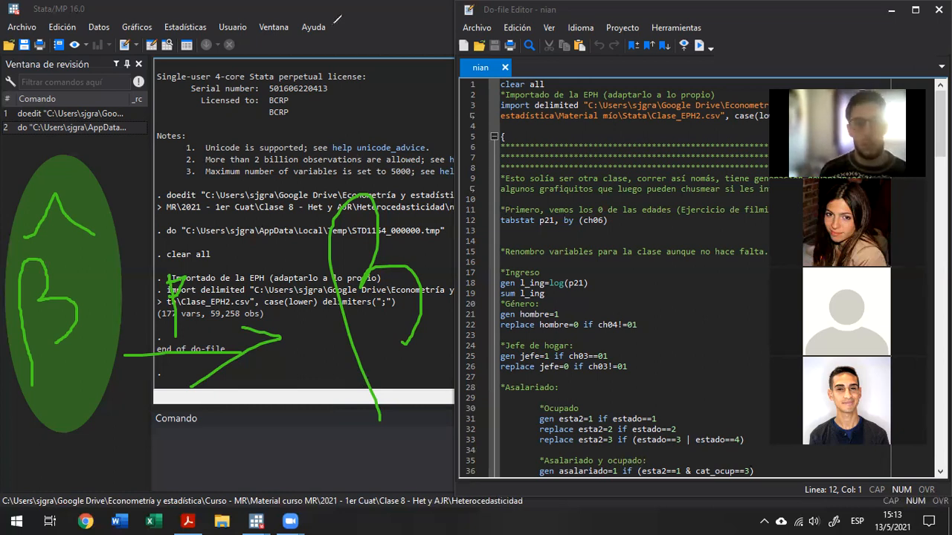
# Add a text annotation below the circled β̂ with the lines "Consistencia :)" and "Eficiencia :(".
pyautogui.click(48, 466)
pyautogui.write('Coin')
pyautogui.press('BackSpace')
pyautogui.press('BackSpace')
pyautogui.write('nsistencia ')
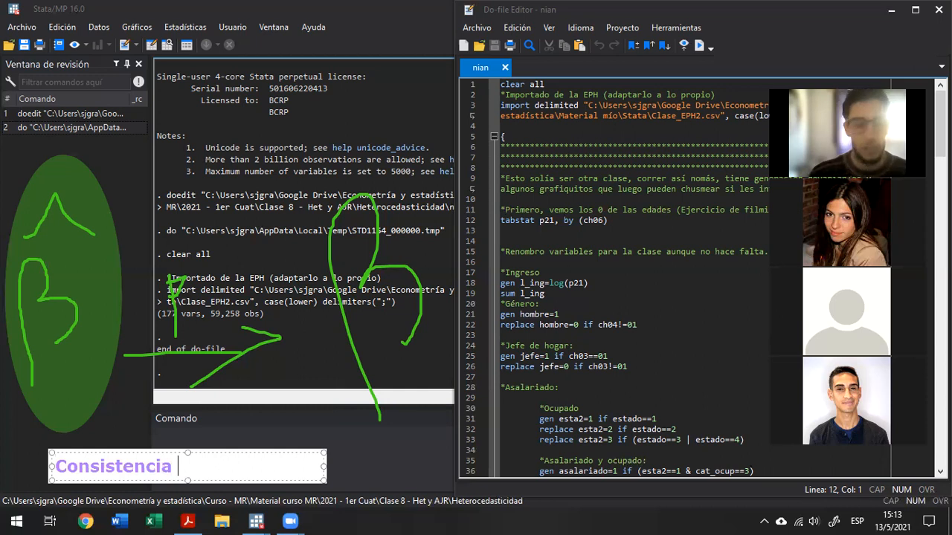
pyautogui.write(':)')
pyautogui.press('Return')
pyautogui.write('Eficiencia :(')
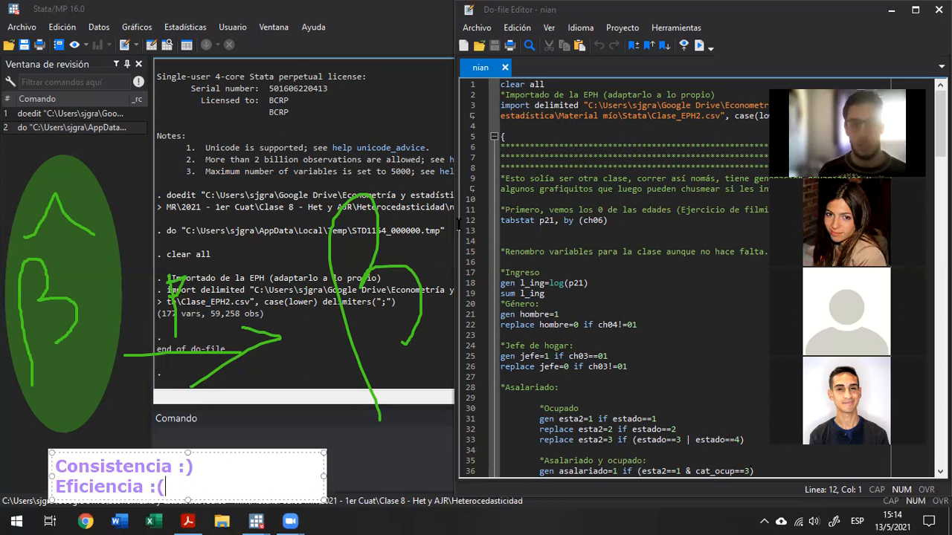
pyautogui.click(544, 372)
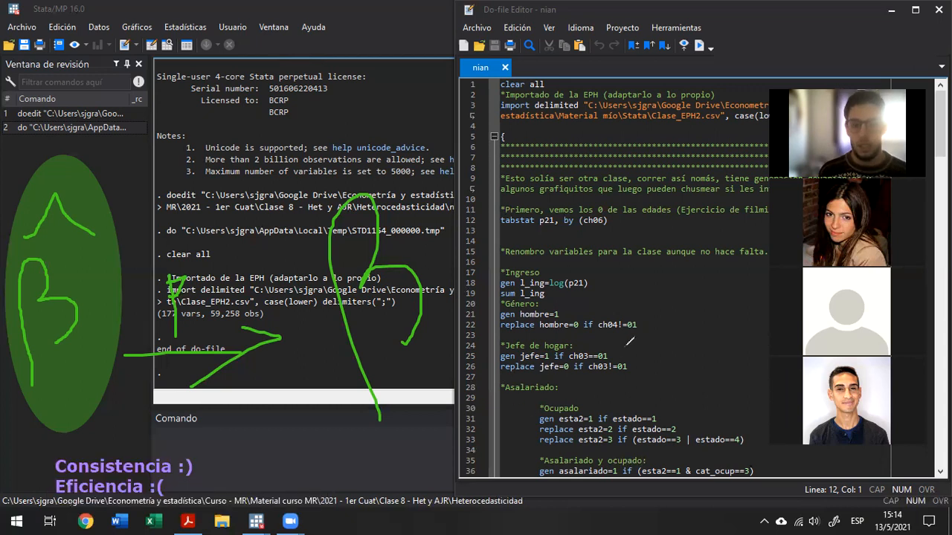
# Write a green σ̂ with subscript β̂ over the do-file code and cover it with a translucent green circle.
pyautogui.moveTo(677, 334)
pyautogui.mouseDown()
pyautogui.moveTo(662, 297)
pyautogui.moveTo(684, 294)
pyautogui.moveTo(673, 284)
pyautogui.moveTo(713, 283)
pyautogui.moveTo(684, 257)
pyautogui.moveTo(693, 286)
pyautogui.mouseUp()
pyautogui.moveTo(702, 383)
pyautogui.mouseDown()
pyautogui.moveTo(703, 327)
pyautogui.moveTo(713, 361)
pyautogui.mouseUp()
pyautogui.moveTo(690, 324)
pyautogui.mouseDown()
pyautogui.moveTo(702, 300)
pyautogui.moveTo(719, 322)
pyautogui.mouseUp()
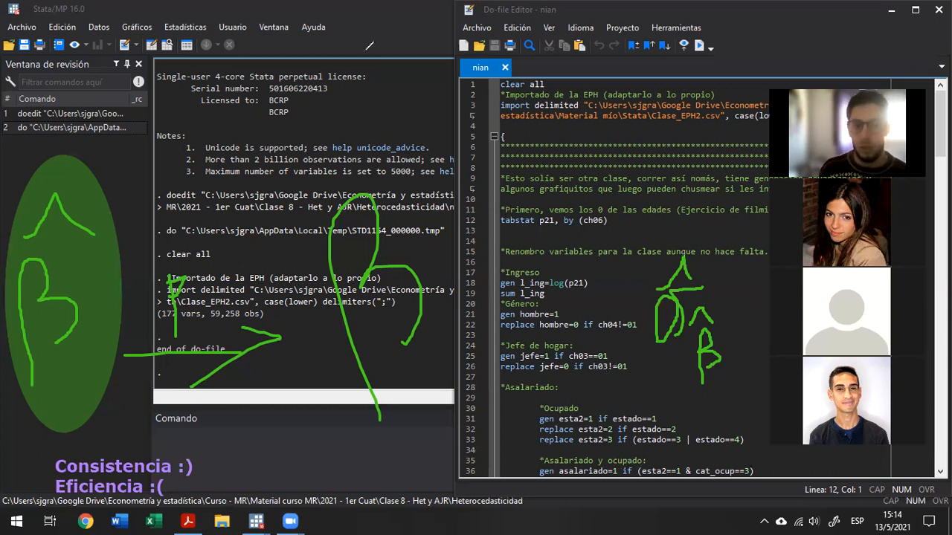
pyautogui.moveTo(614, 234)
pyautogui.mouseDown()
pyautogui.moveTo(769, 373)
pyautogui.moveTo(769, 408)
pyautogui.mouseUp()
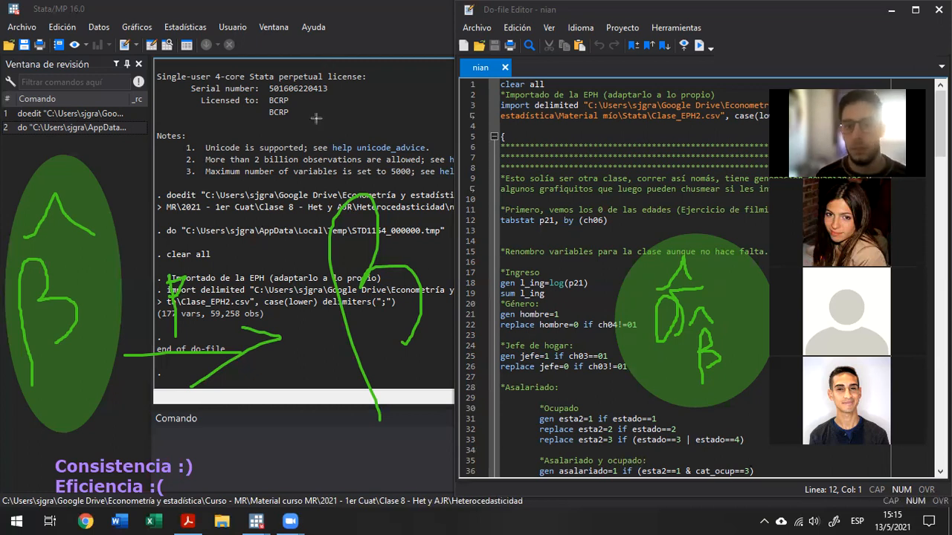
# Clear the annotations and run do-file lines 12 to 93, from the tabstat command through the Regresión 2 command.
pyautogui.click(283, 97)
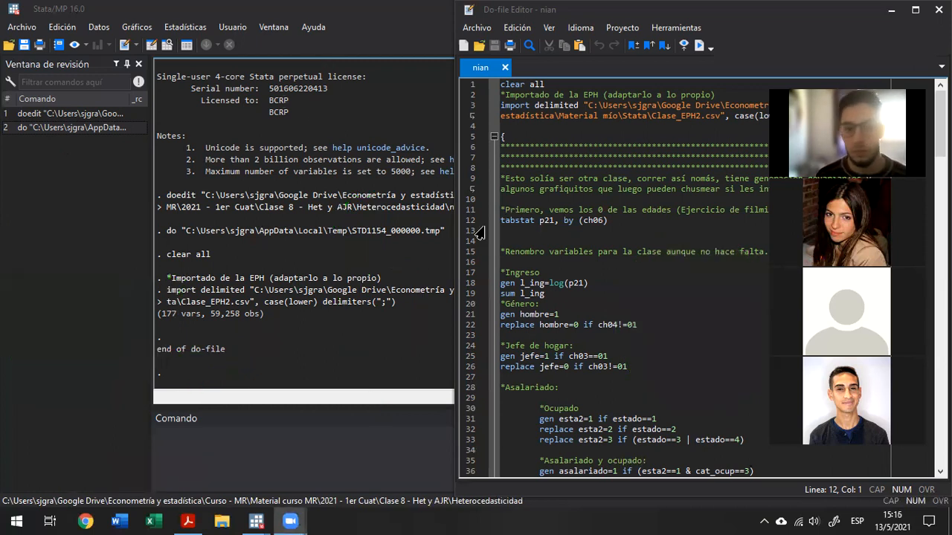
pyautogui.click(530, 220)
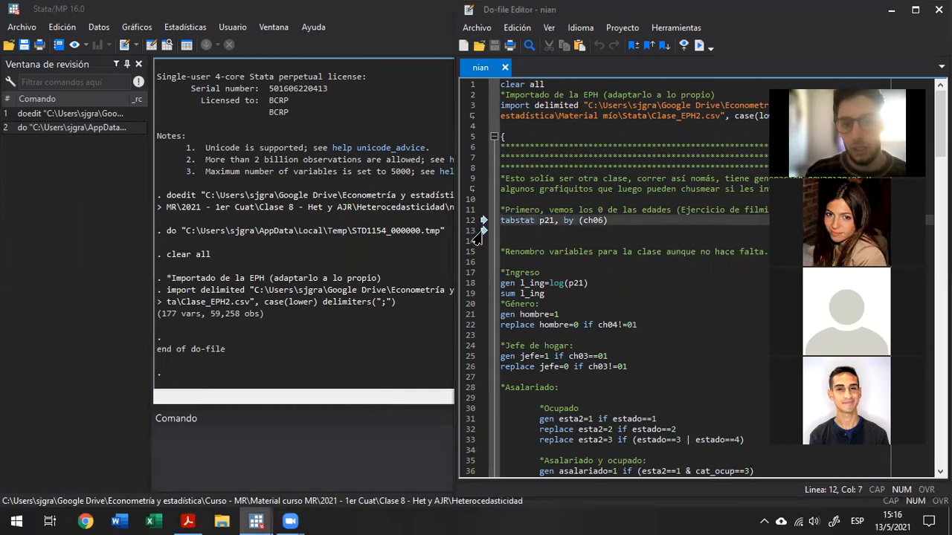
pyautogui.press('Home')
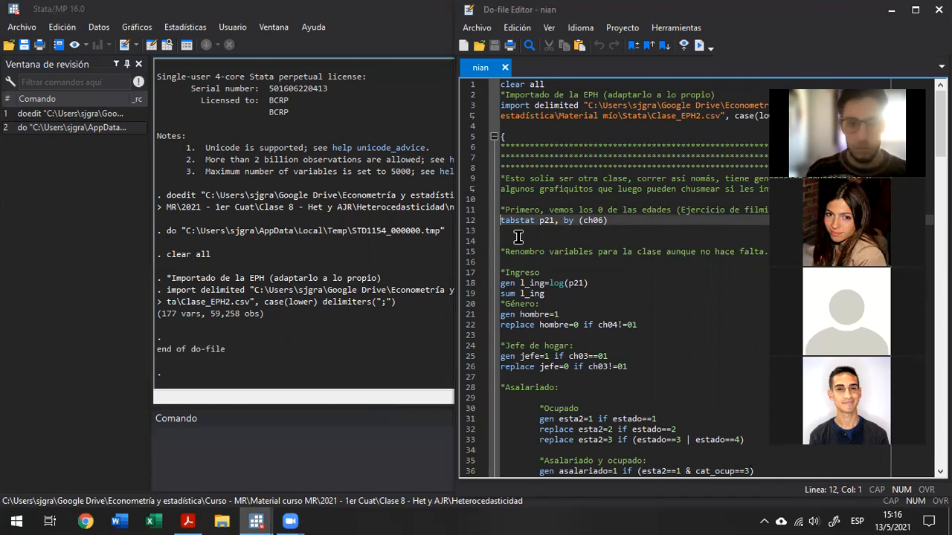
pyautogui.hotkey('shift', 'Down')
pyautogui.hotkey('shift', 'Down')
pyautogui.hotkey('shift', 'Down')
pyautogui.hotkey('shift', 'Down')
pyautogui.hotkey('shift', 'Down')
pyautogui.hotkey('shift', 'Down')
pyautogui.hotkey('shift', 'Down')
pyautogui.hotkey('shift', 'Down')
pyautogui.hotkey('shift', 'Down')
pyautogui.hotkey('shift', 'Down')
pyautogui.hotkey('shift', 'Down')
pyautogui.hotkey('shift', 'Down')
pyautogui.hotkey('shift', 'Down')
pyautogui.hotkey('shift', 'Down')
pyautogui.hotkey('shift', 'Down')
pyautogui.hotkey('shift', 'Down')
pyautogui.hotkey('shift', 'Down')
pyautogui.hotkey('shift', 'Down')
pyautogui.hotkey('shift', 'Down')
pyautogui.hotkey('shift', 'Down')
pyautogui.hotkey('shift', 'Down')
pyautogui.hotkey('shift', 'Down')
pyautogui.hotkey('shift', 'Down')
pyautogui.hotkey('shift', 'Down')
pyautogui.hotkey('shift', 'Down')
pyautogui.hotkey('shift', 'Down')
pyautogui.hotkey('shift', 'Down')
pyautogui.hotkey('shift', 'Down')
pyautogui.hotkey('shift', 'Down')
pyautogui.hotkey('shift', 'Down')
pyautogui.hotkey('shift', 'Down')
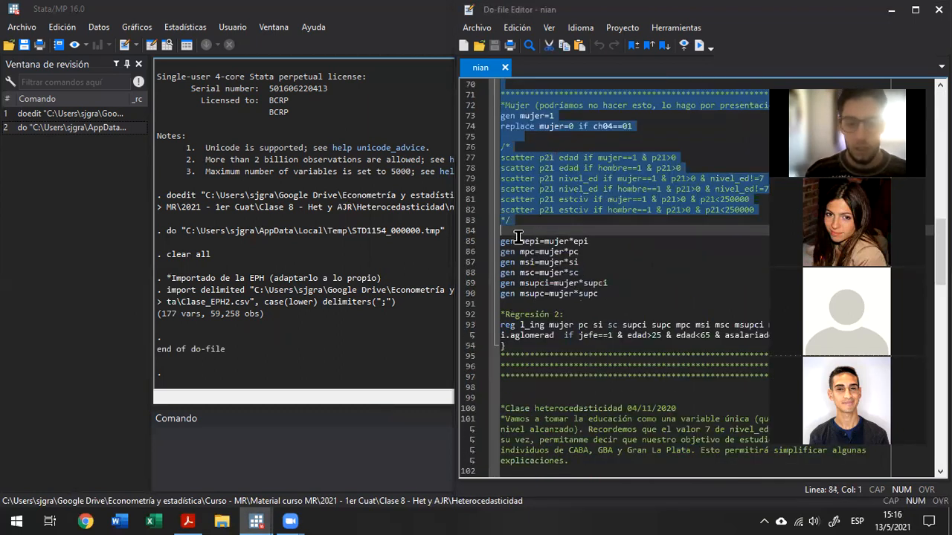
pyautogui.hotkey('shift', 'End')
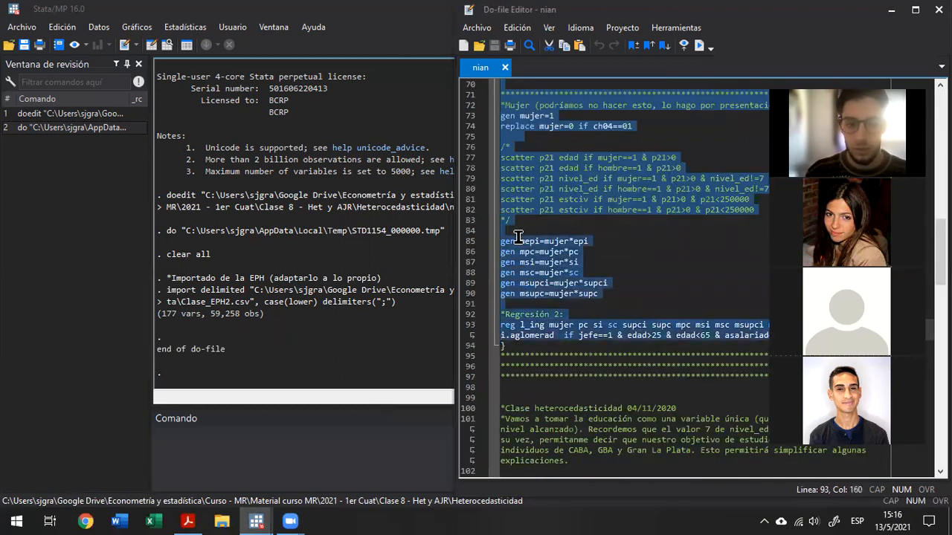
pyautogui.hotkey('ctrl', 'd')
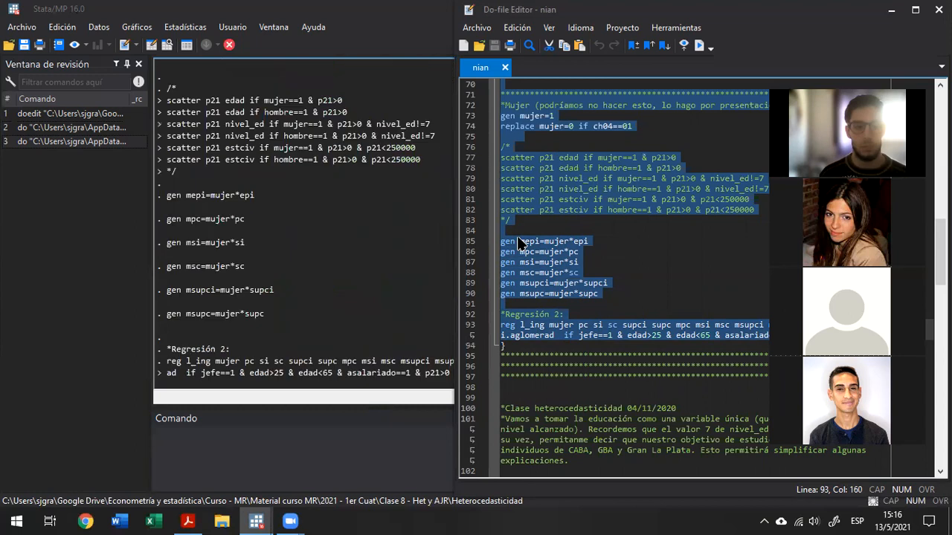
# Bring the main Stata window forward and show the start of the Regresión 2 output.
pyautogui.click(302, 223)
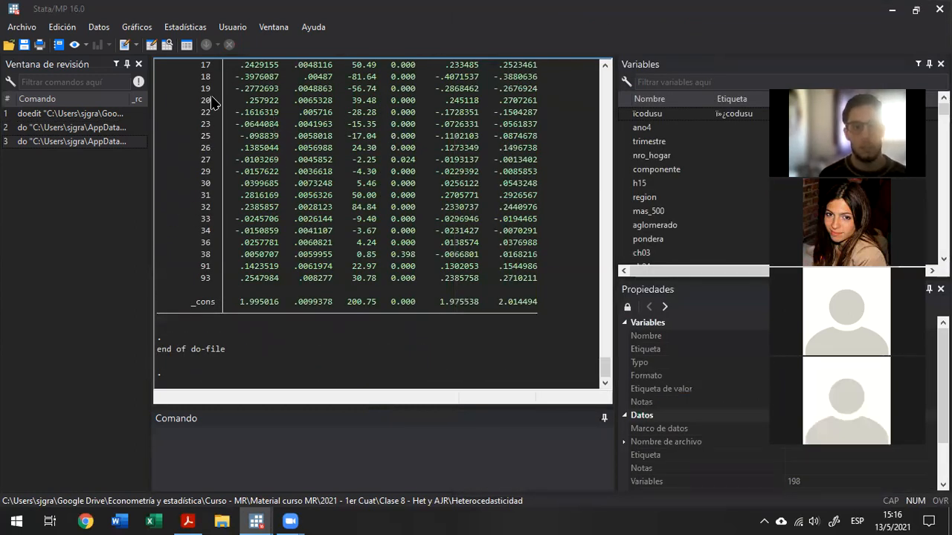
pyautogui.scroll(17, 276, 216)
pyautogui.scroll(-2, 275, 215)
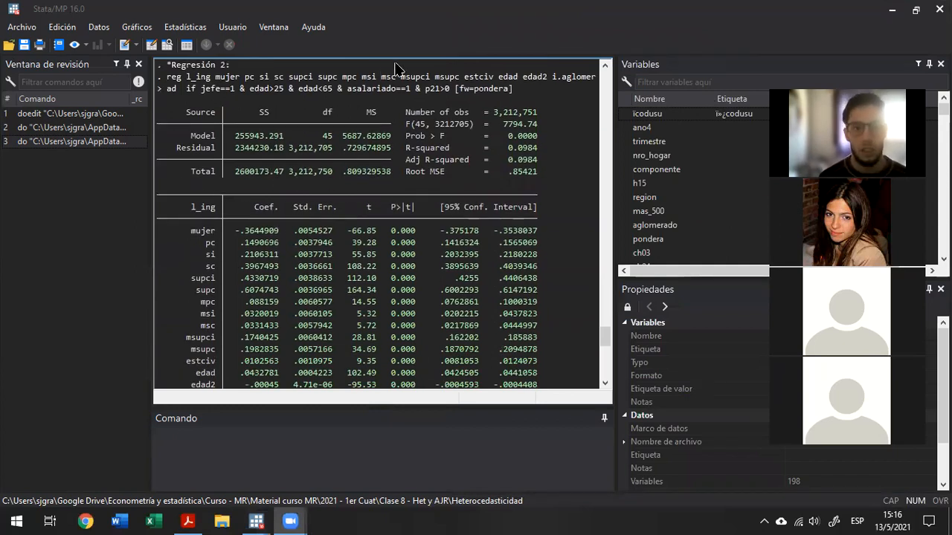
# Highlight the Coef. column of the regression table with a translucent green rectangle and write a green β̂ beneath it.
pyautogui.moveTo(233, 197); pyautogui.dragTo(290, 392)
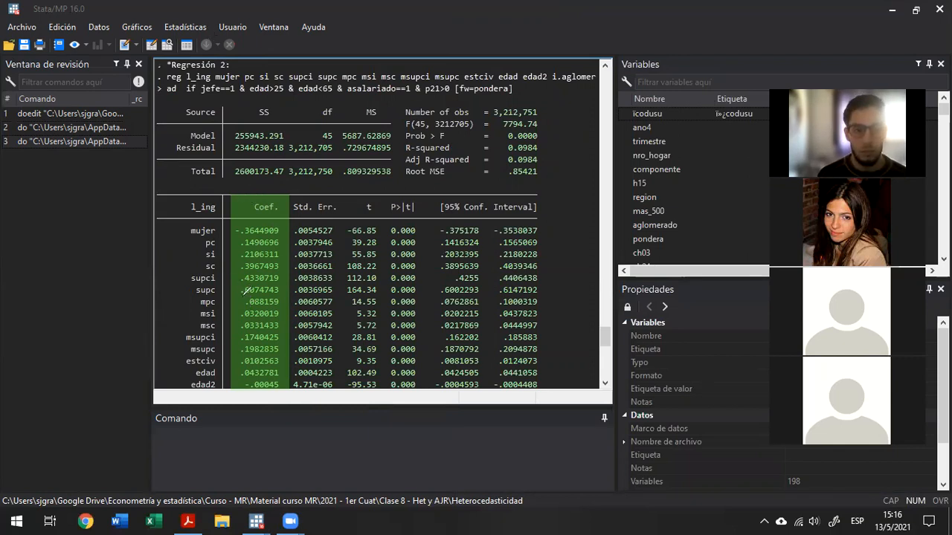
pyautogui.moveTo(262, 460)
pyautogui.mouseDown()
pyautogui.moveTo(256, 448)
pyautogui.moveTo(269, 407)
pyautogui.moveTo(273, 431)
pyautogui.moveTo(254, 419)
pyautogui.moveTo(256, 461)
pyautogui.moveTo(249, 399)
pyautogui.moveTo(264, 381)
pyautogui.moveTo(275, 405)
pyautogui.mouseUp()
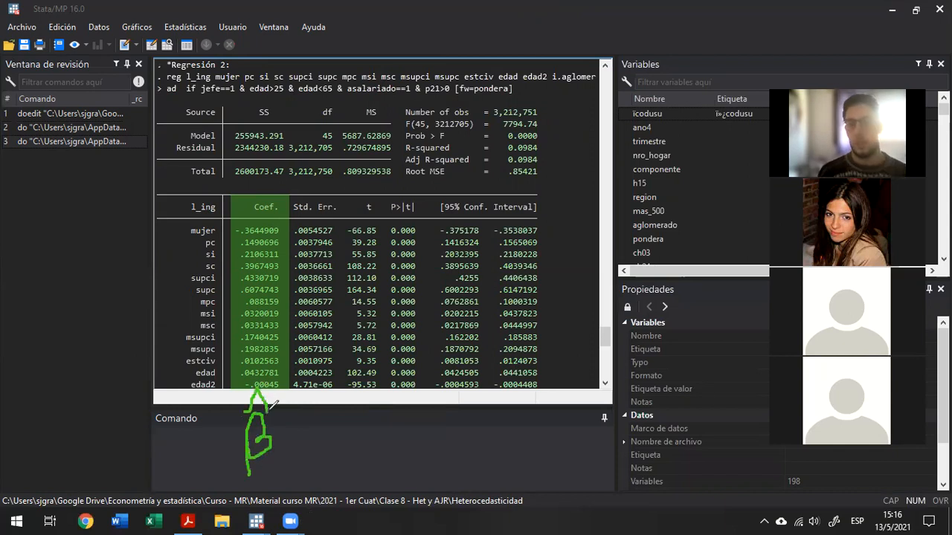
# Draw green arrows from the β̂ to a C with a check mark and to an E with a cross.
pyautogui.moveTo(227, 429)
pyautogui.mouseDown()
pyautogui.moveTo(142, 415)
pyautogui.moveTo(158, 370)
pyautogui.mouseUp()
pyautogui.moveTo(71, 328)
pyautogui.mouseDown()
pyautogui.moveTo(41, 338)
pyautogui.moveTo(72, 365)
pyautogui.moveTo(132, 290)
pyautogui.mouseUp()
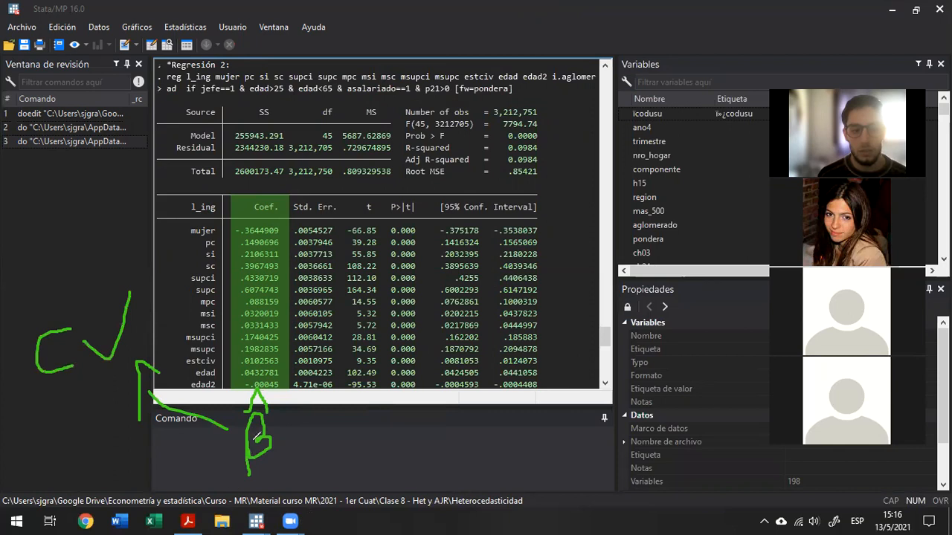
pyautogui.moveTo(199, 449)
pyautogui.mouseDown()
pyautogui.moveTo(141, 482)
pyautogui.moveTo(118, 480)
pyautogui.moveTo(143, 460)
pyautogui.mouseUp()
pyautogui.moveTo(54, 494)
pyautogui.mouseDown()
pyautogui.moveTo(34, 484)
pyautogui.moveTo(33, 446)
pyautogui.moveTo(52, 443)
pyautogui.moveTo(55, 461)
pyautogui.moveTo(117, 477)
pyautogui.moveTo(74, 492)
pyautogui.mouseUp()
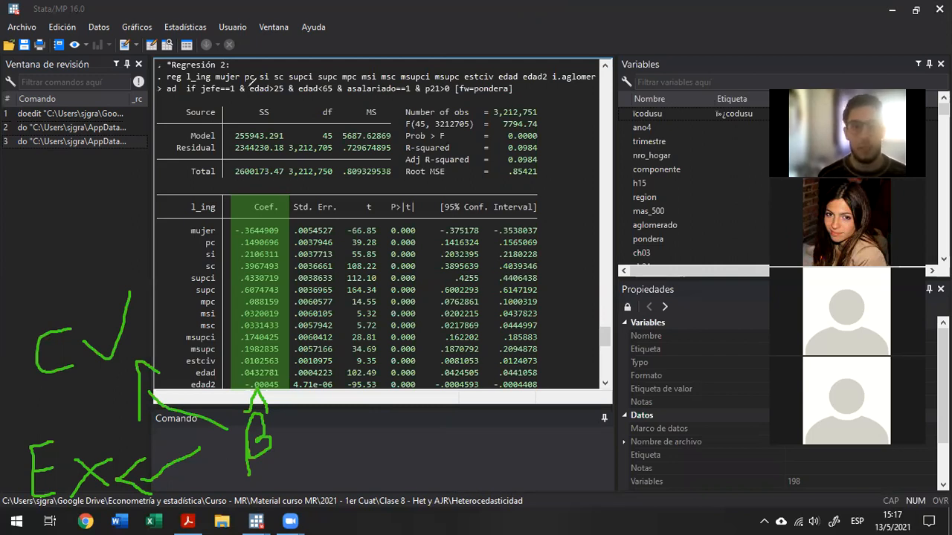
# Highlight the Std. Err. column with a translucent red rectangle and write a red σ̂ with subscript β̂ below the table.
pyautogui.moveTo(290, 197)
pyautogui.mouseDown()
pyautogui.moveTo(350, 339)
pyautogui.moveTo(359, 392)
pyautogui.mouseUp()
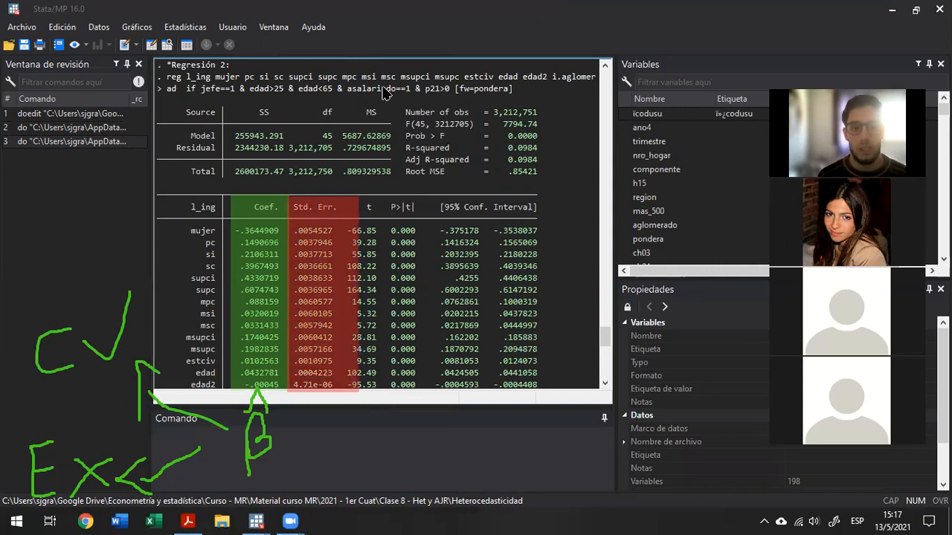
pyautogui.moveTo(368, 461)
pyautogui.mouseDown()
pyautogui.moveTo(407, 445)
pyautogui.moveTo(369, 456)
pyautogui.moveTo(401, 428)
pyautogui.moveTo(426, 423)
pyautogui.mouseUp()
pyautogui.moveTo(416, 492)
pyautogui.mouseDown()
pyautogui.moveTo(414, 446)
pyautogui.moveTo(424, 472)
pyautogui.moveTo(441, 472)
pyautogui.moveTo(437, 482)
pyautogui.mouseUp()
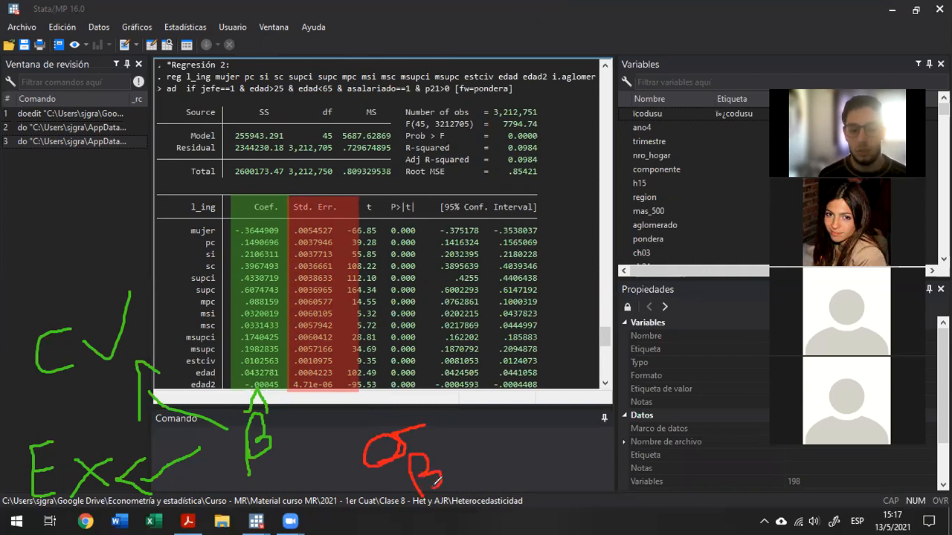
pyautogui.moveTo(402, 454)
pyautogui.mouseDown()
pyautogui.moveTo(407, 441)
pyautogui.moveTo(432, 453)
pyautogui.mouseUp()
pyautogui.moveTo(366, 433)
pyautogui.mouseDown()
pyautogui.moveTo(382, 404)
pyautogui.moveTo(400, 421)
pyautogui.mouseUp()
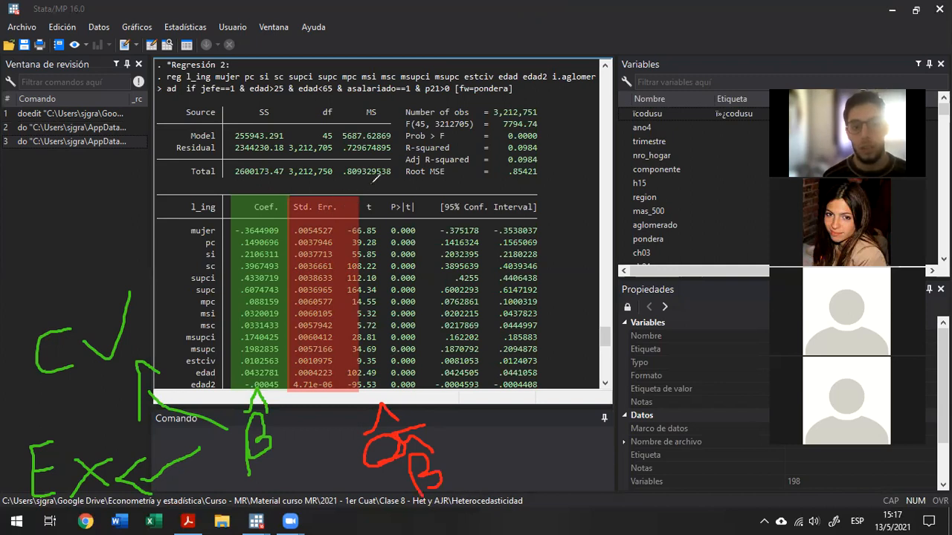
# Mark the t, P>|t| and confidence interval columns with red arrows and a translucent red rectangle, and clear all annotations.
pyautogui.moveTo(372, 170)
pyautogui.mouseDown()
pyautogui.moveTo(369, 182)
pyautogui.moveTo(362, 165)
pyautogui.mouseUp()
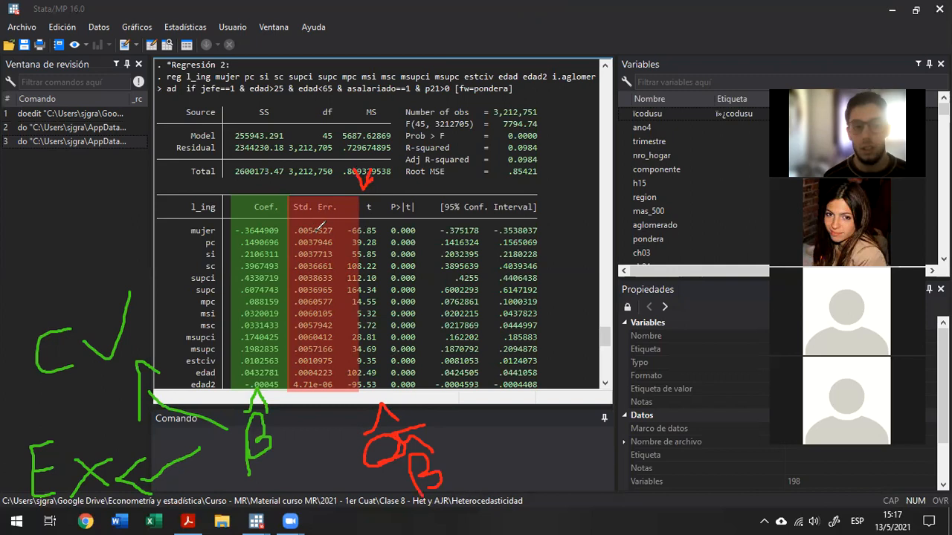
pyautogui.moveTo(403, 183)
pyautogui.mouseDown()
pyautogui.moveTo(401, 197)
pyautogui.moveTo(393, 177)
pyautogui.mouseUp()
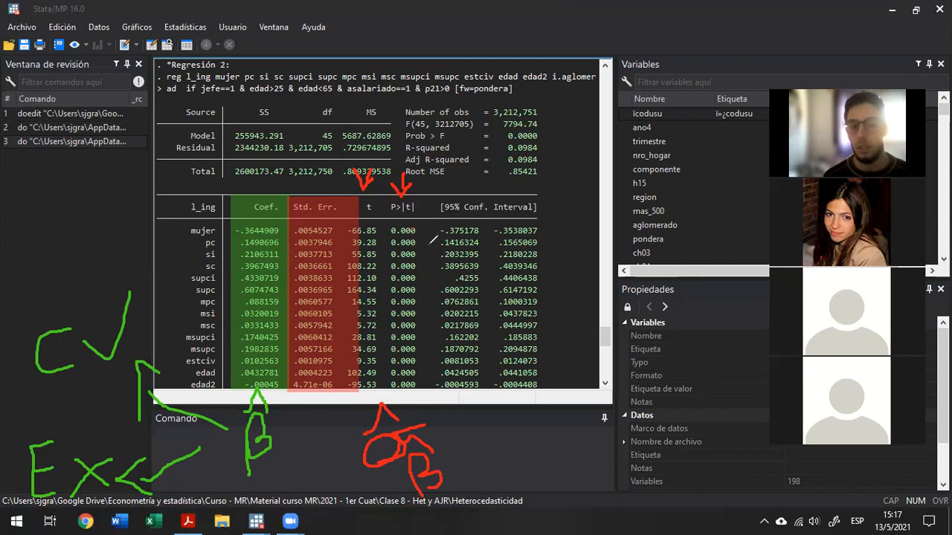
pyautogui.moveTo(505, 185)
pyautogui.mouseDown()
pyautogui.moveTo(504, 208)
pyautogui.moveTo(471, 193)
pyautogui.moveTo(461, 207)
pyautogui.mouseUp()
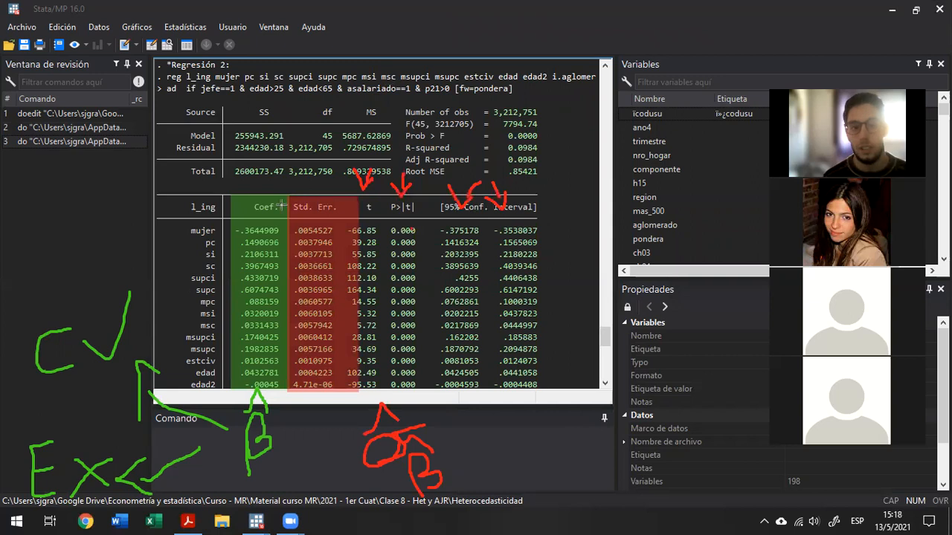
pyautogui.moveTo(347, 173); pyautogui.dragTo(568, 411)
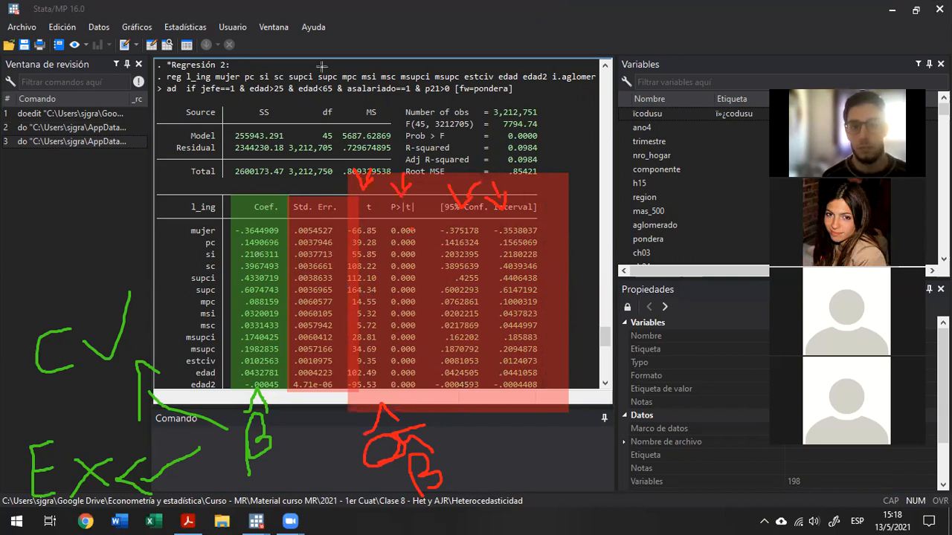
pyautogui.click(702, 66)
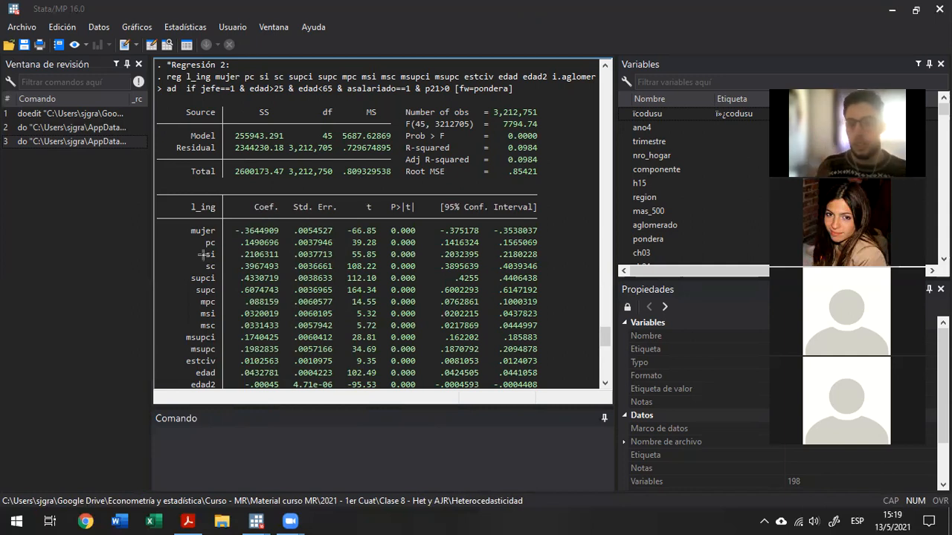
pyautogui.press('XF86AudioLowerVolume')
pyautogui.press('XF86AudioLowerVolume')
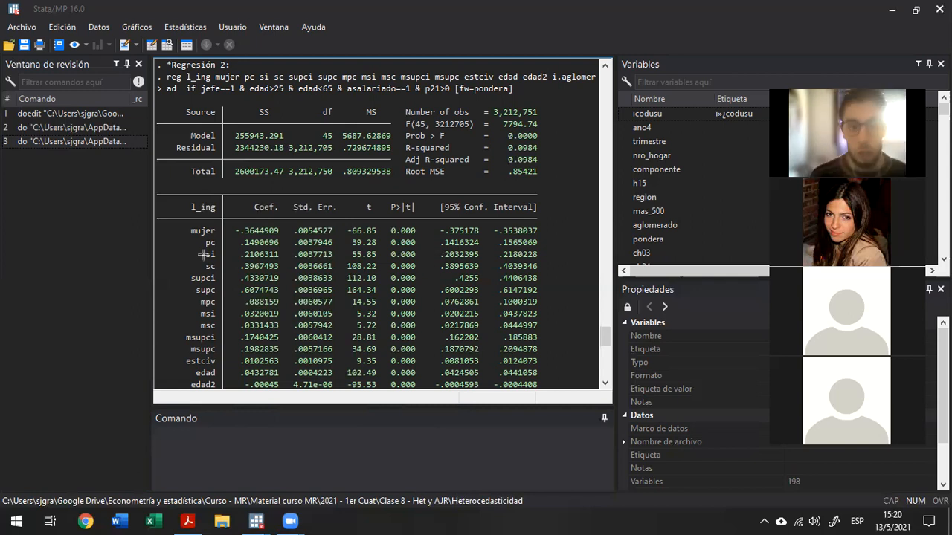
pyautogui.hotkey('alt', 'Tab')
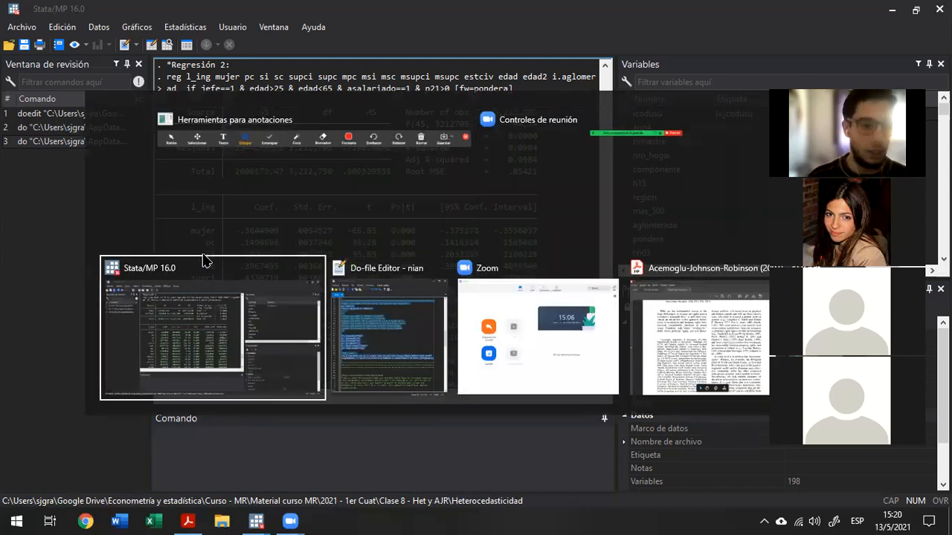
pyautogui.click(203, 260)
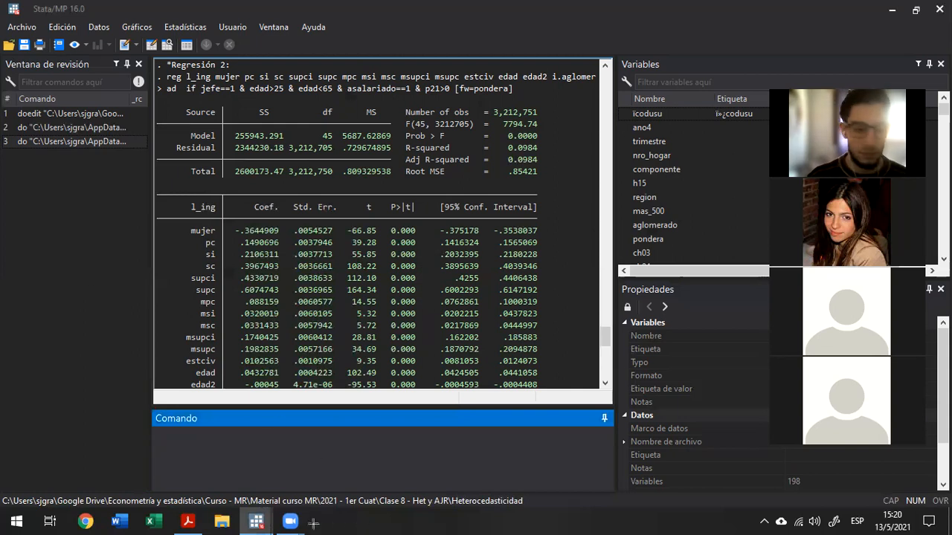
# Switch to the nian do-file and collapse the code block that begins on line 5.
pyautogui.click(340, 66)
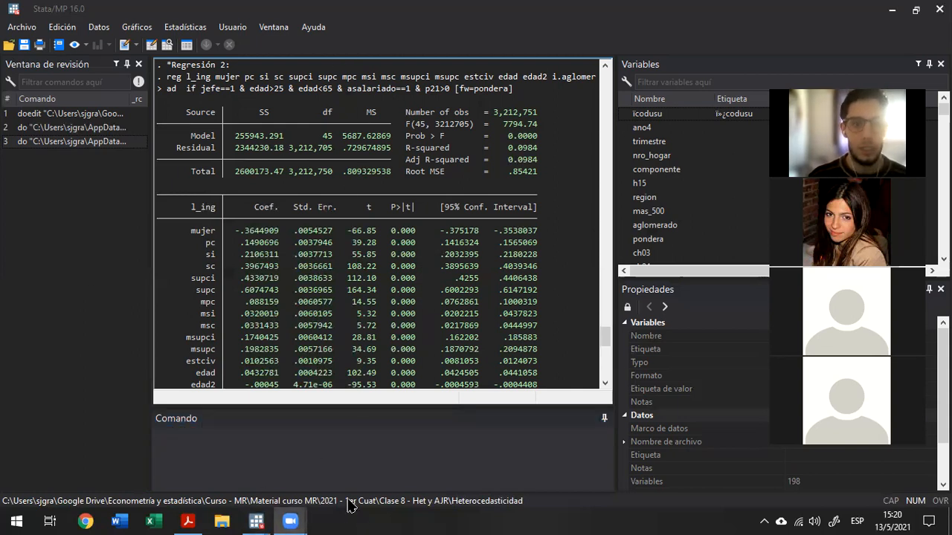
pyautogui.moveTo(256, 521)
pyautogui.click(338, 458)
pyautogui.click(588, 273)
pyautogui.scroll(12, 575, 356)
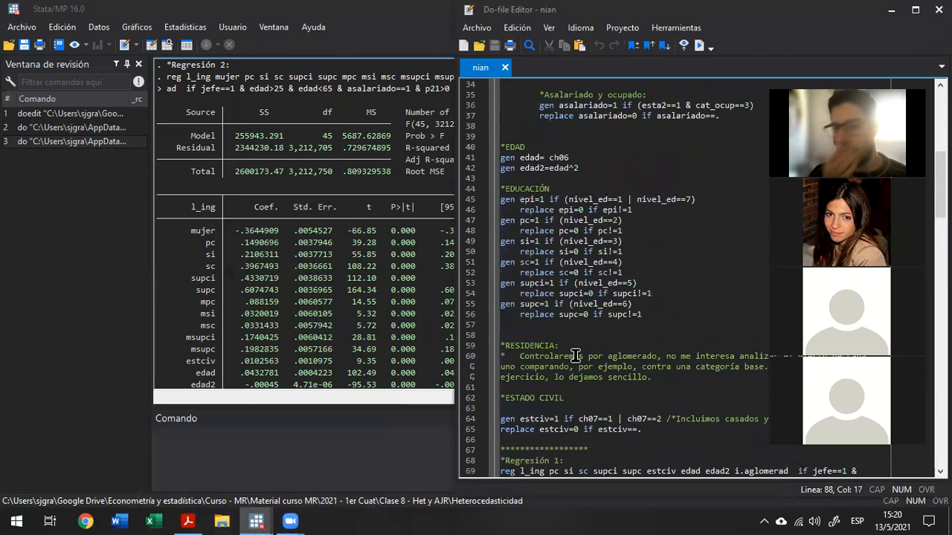
pyautogui.scroll(11, 575, 356)
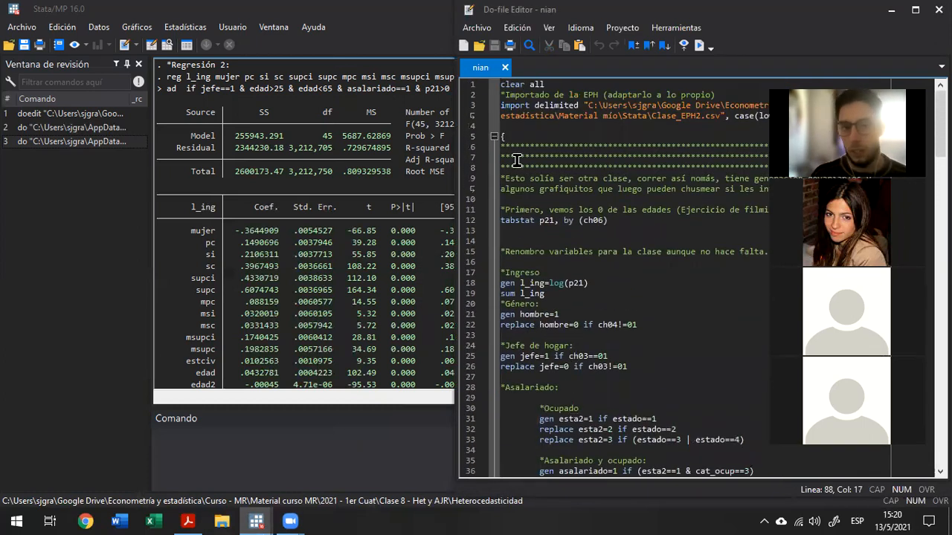
pyautogui.click(494, 136)
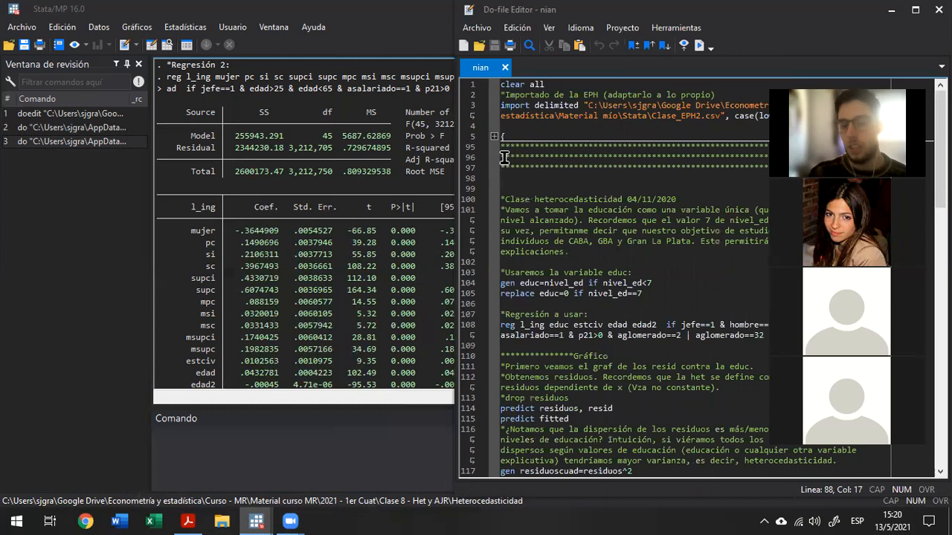
# Highlight the import delimited command and place the cursor on the "Clase heterocedasticidad" heading.
pyautogui.click(509, 115)
pyautogui.hotkey('shift', 'Down')
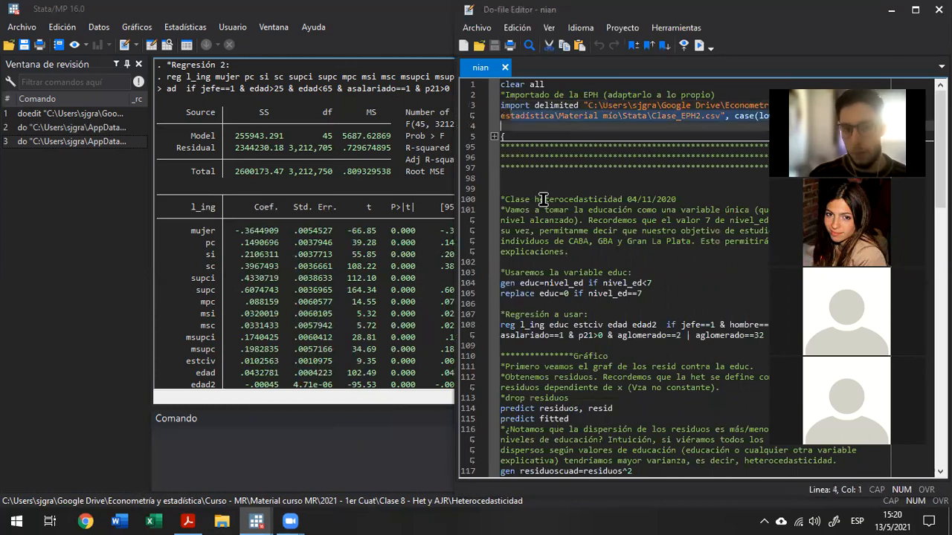
pyautogui.hotkey('shift', 'Down')
pyautogui.hotkey('shift', 'Down')
pyautogui.hotkey('shift', 'Down')
pyautogui.click(543, 199)
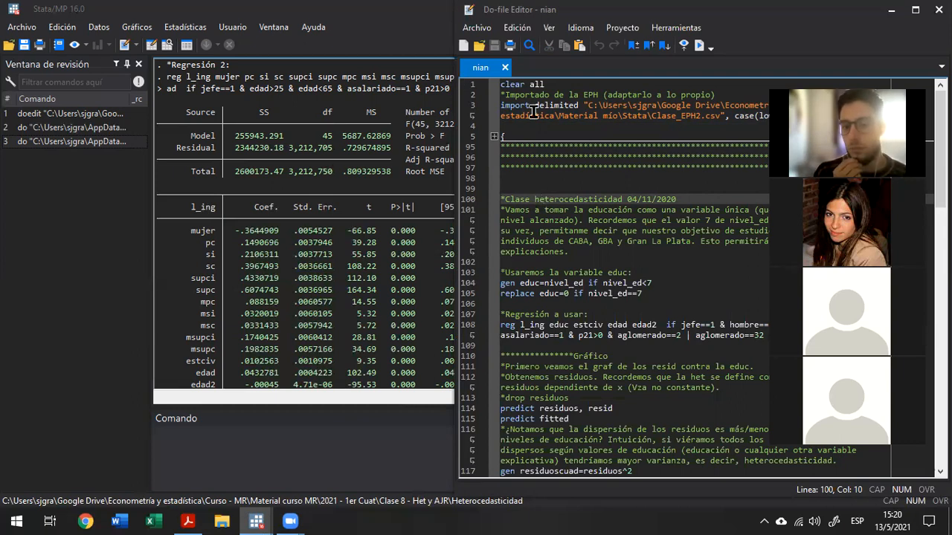
# Run the gen educ=nivel_ed if nivel_ed<7 and replace educ=0 if nivel_ed==7 lines from the do-file.
pyautogui.click(223, 260)
pyautogui.scroll(-12, 223, 261)
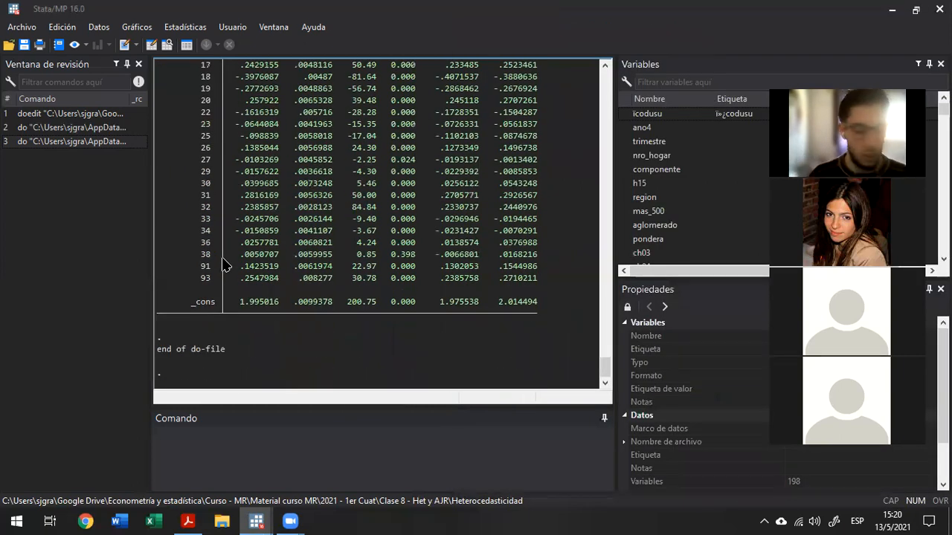
pyautogui.hotkey('alt', 'Tab')
pyautogui.press('Down')
pyautogui.press('Down')
pyautogui.press('Down')
pyautogui.press('Down')
pyautogui.press('Down')
pyautogui.press('Down')
pyautogui.press('Down')
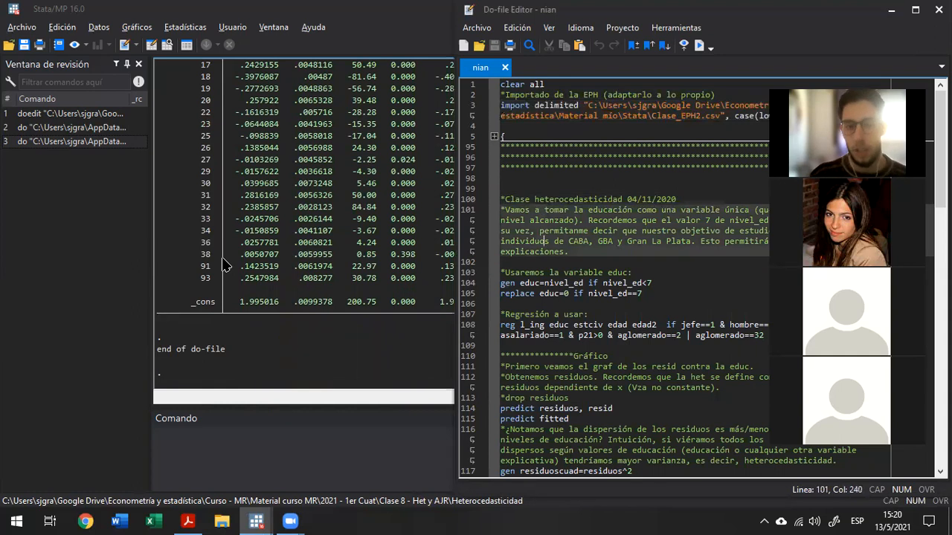
pyautogui.press('Down')
pyautogui.hotkey('shift', 'Down')
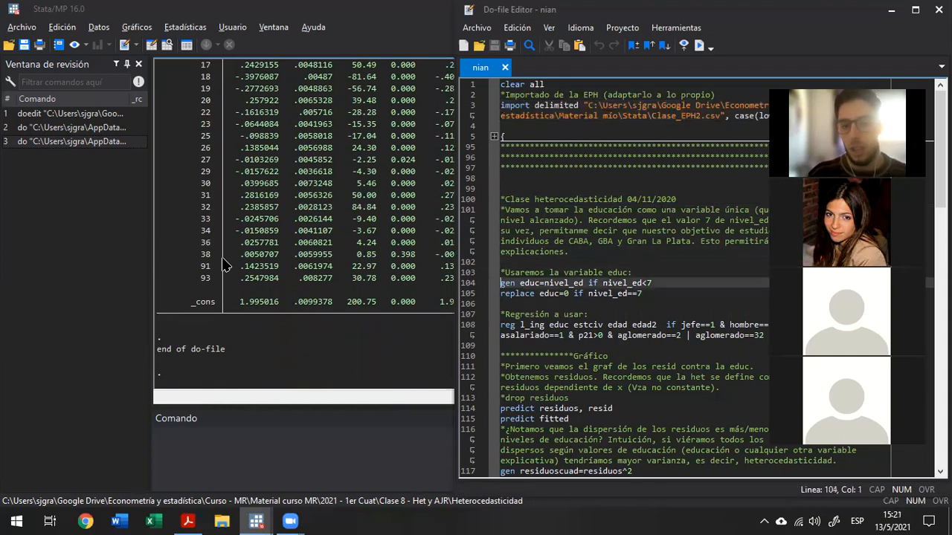
pyautogui.hotkey('shift', 'Down')
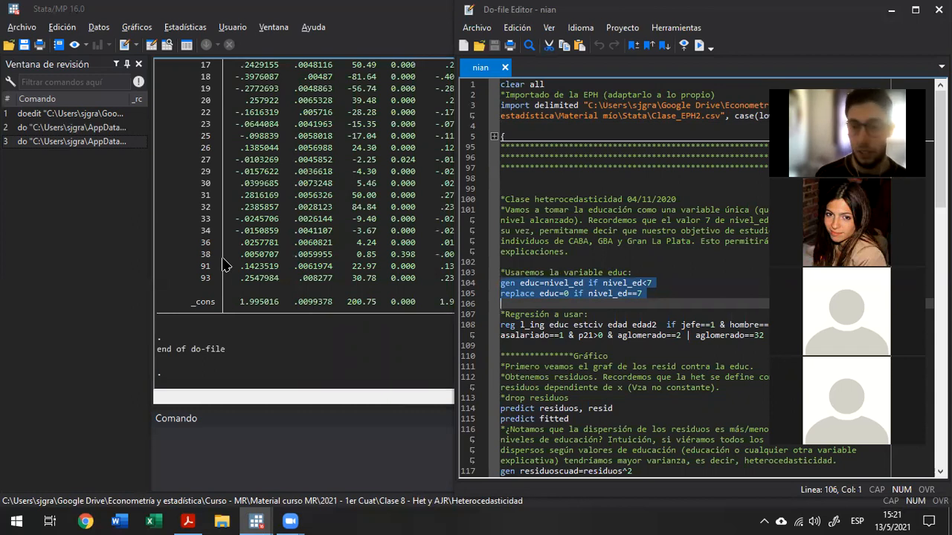
pyautogui.hotkey('shift', 'Left')
pyautogui.hotkey('ctrl', 'd')
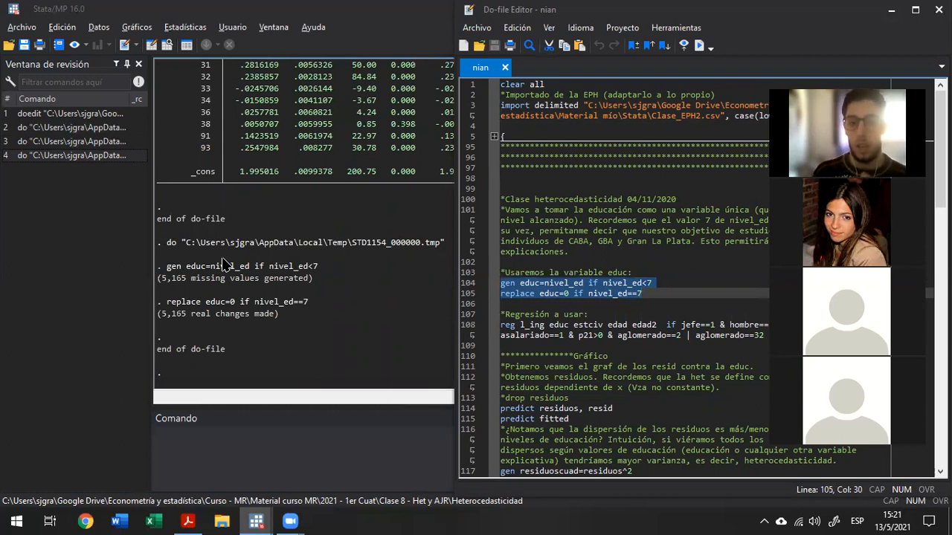
# Highlight the replace educ=0 line and its if nivel_ed==7 condition to review the recoding.
pyautogui.press('Left')
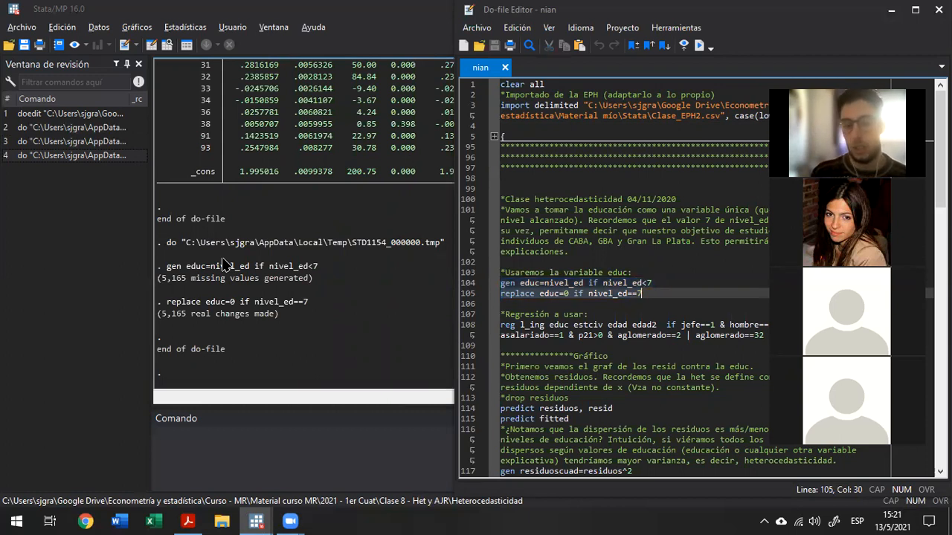
pyautogui.press('End')
pyautogui.hotkey('shift', 'Home')
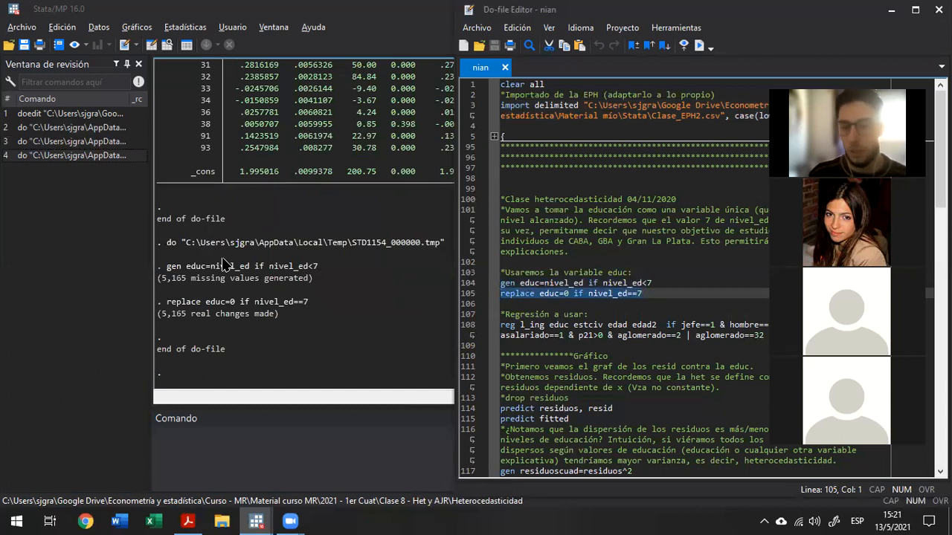
pyautogui.hotkey('shift', 'Down')
pyautogui.hotkey('shift', 'Up')
pyautogui.hotkey('shift', 'Down')
pyautogui.hotkey('shift', 'Left')
pyautogui.hotkey('shift', 'Left')
pyautogui.hotkey('shift', 'Left')
pyautogui.hotkey('shift', 'Left')
pyautogui.hotkey('ctrl', 'shift', 'Left')
pyautogui.hotkey('ctrl', 'shift', 'Left')
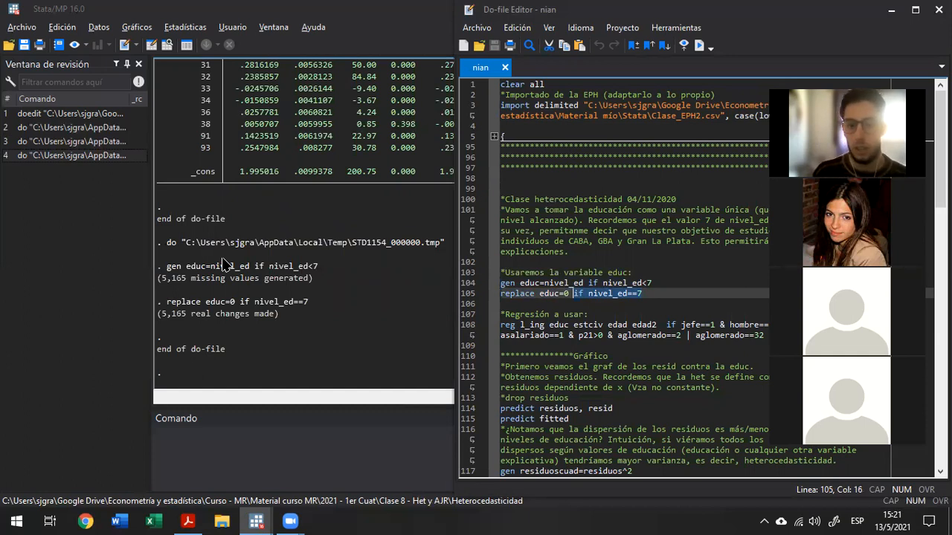
# Run the line 108 regression of l_ing on educ, estciv, edad and edad2 with its sample conditions.
pyautogui.press('Down')
pyautogui.press('Down')
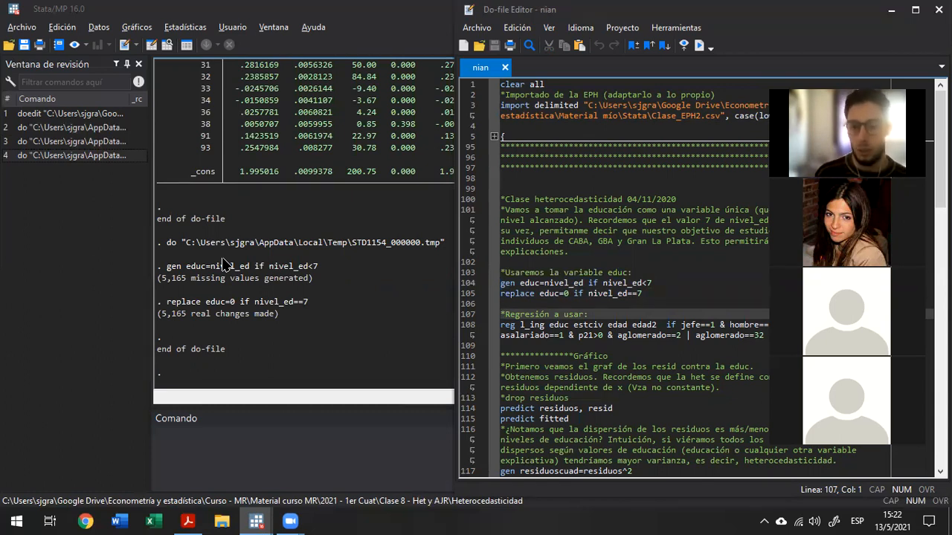
pyautogui.press('Down')
pyautogui.hotkey('shift', 'Right')
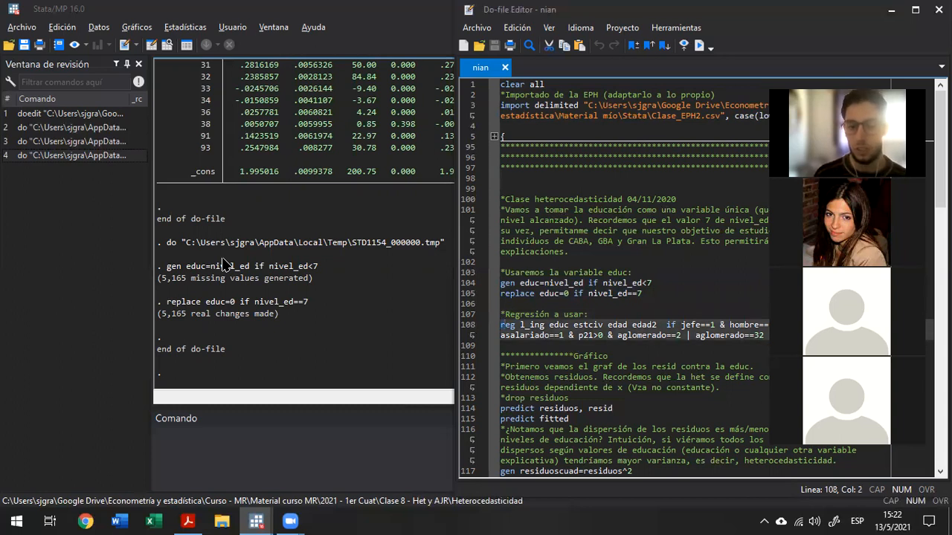
pyautogui.hotkey('shift', 'End')
pyautogui.hotkey('ctrl', 'd')
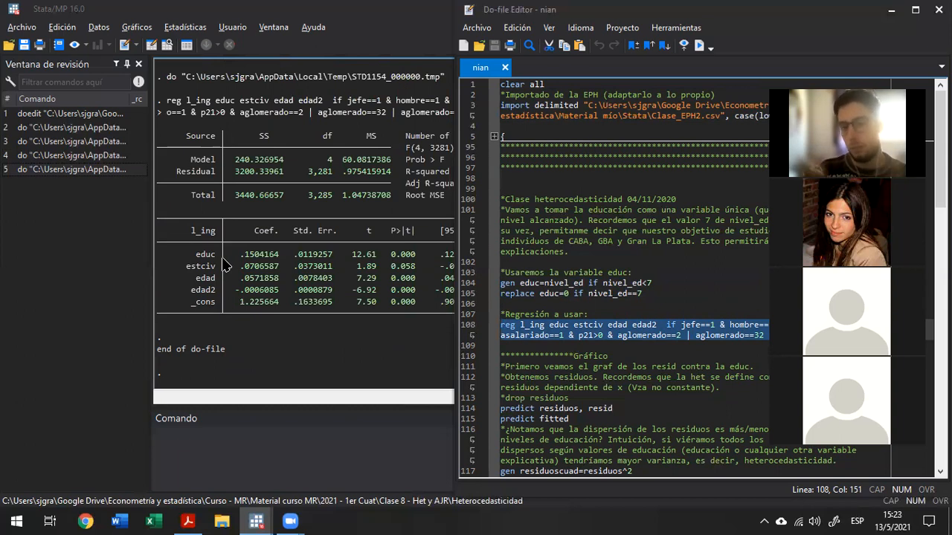
# Highlight the dependent variable l_ing in the regression command on line 108.
pyautogui.press('Left')
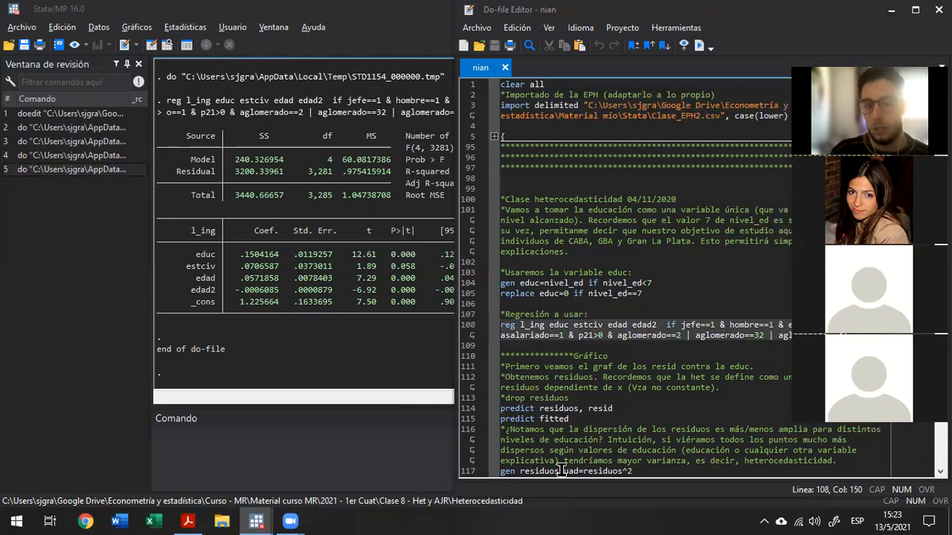
pyautogui.click(535, 326)
pyautogui.press('capslock')
pyautogui.hotkey('shift', 'Left')
pyautogui.hotkey('shift', 'Left')
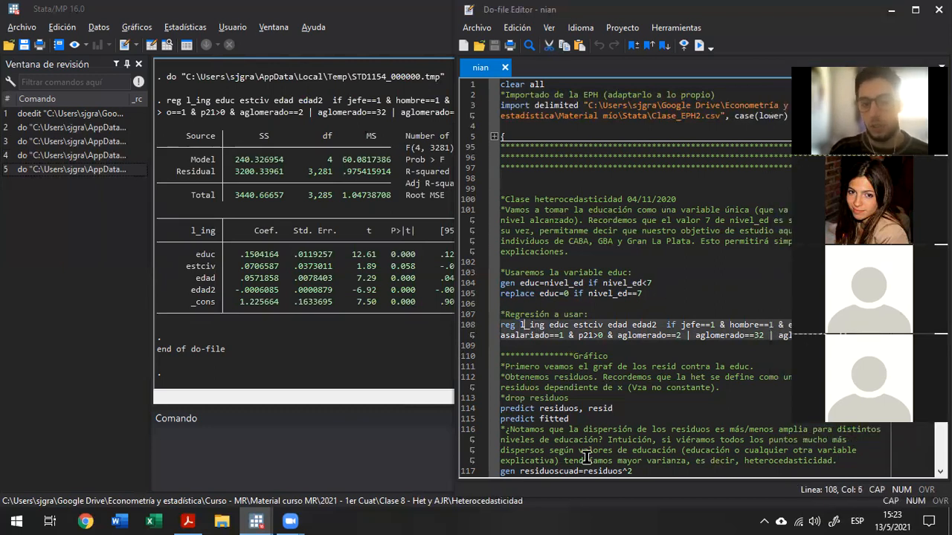
pyautogui.hotkey('shift', 'Right')
pyautogui.hotkey('shift', 'Right')
pyautogui.hotkey('shift', 'Right')
pyautogui.hotkey('shift', 'Right')
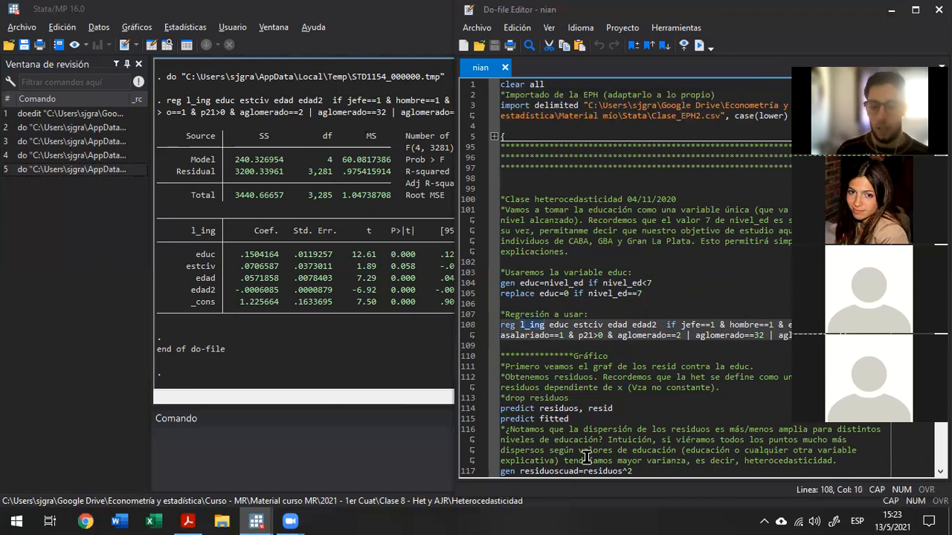
# Highlight the regressors educ and estciv one after the other in the regression command.
pyautogui.press('Right')
pyautogui.press('Right')
pyautogui.hotkey('shift', 'Right')
pyautogui.hotkey('shift', 'Right')
pyautogui.hotkey('shift', 'Right')
pyautogui.hotkey('shift', 'Right')
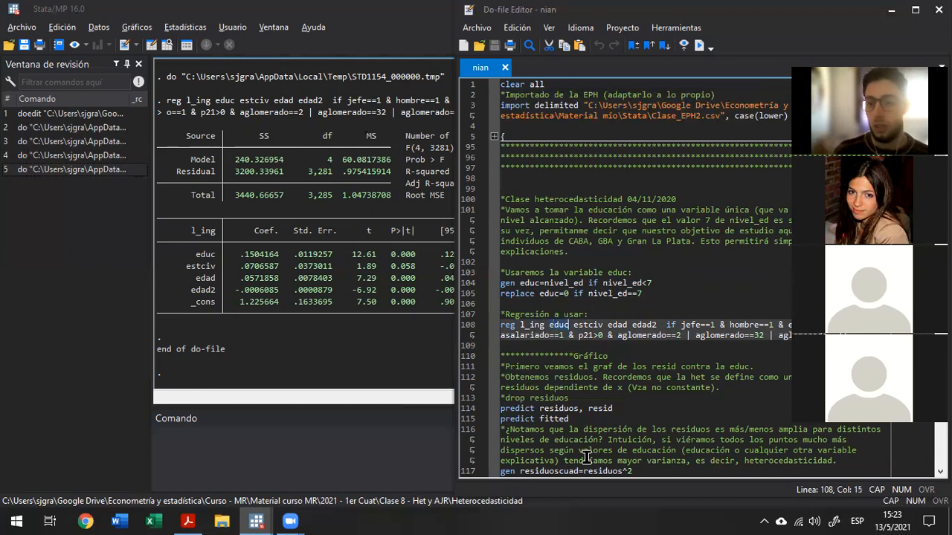
pyautogui.press('Right')
pyautogui.press('Right')
pyautogui.hotkey('shift', 'Right')
pyautogui.hotkey('shift', 'Right')
pyautogui.hotkey('shift', 'Right')
pyautogui.hotkey('shift', 'Right')
pyautogui.hotkey('shift', 'Right')
pyautogui.hotkey('shift', 'Right')
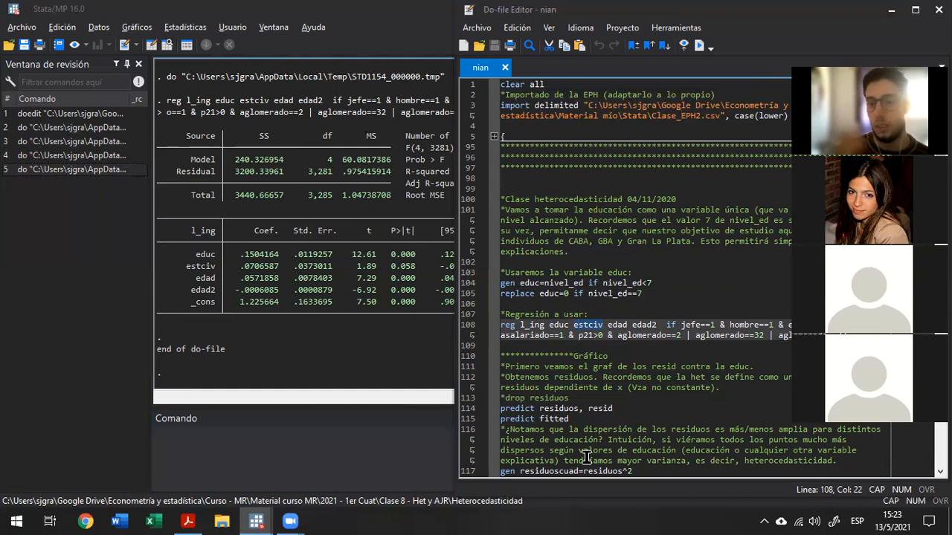
# Highlight edad and edad2 in the regression command, followed by its whole if condition.
pyautogui.press('Right')
pyautogui.press('Right')
pyautogui.hotkey('shift', 'Right')
pyautogui.hotkey('shift', 'Right')
pyautogui.hotkey('shift', 'Right')
pyautogui.hotkey('shift', 'Right')
pyautogui.hotkey('shift', 'Right')
pyautogui.hotkey('shift', 'Right')
pyautogui.hotkey('shift', 'Right')
pyautogui.hotkey('shift', 'Right')
pyautogui.hotkey('shift', 'Right')
pyautogui.hotkey('shift', 'Right')
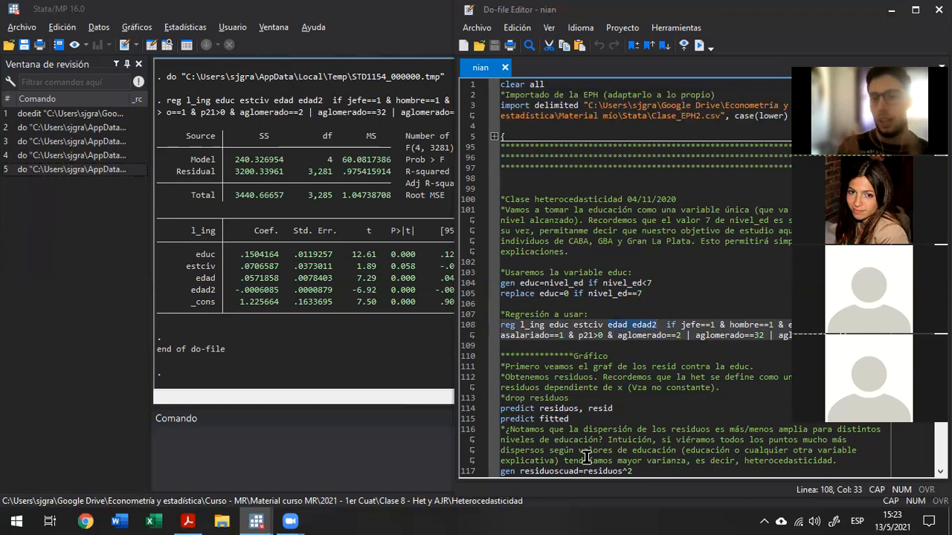
pyautogui.press('Right')
pyautogui.hotkey('shift', 'Down')
pyautogui.hotkey('shift', 'Down')
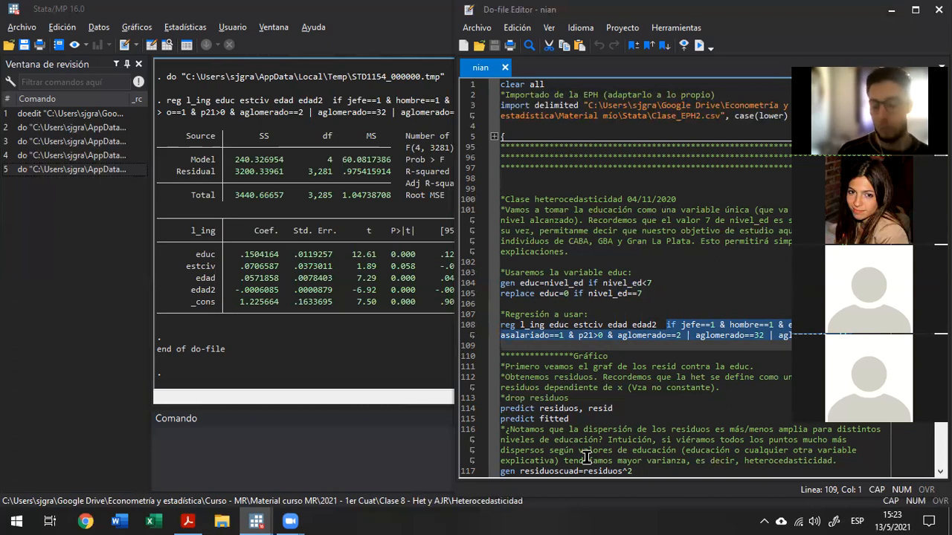
pyautogui.press('Right')
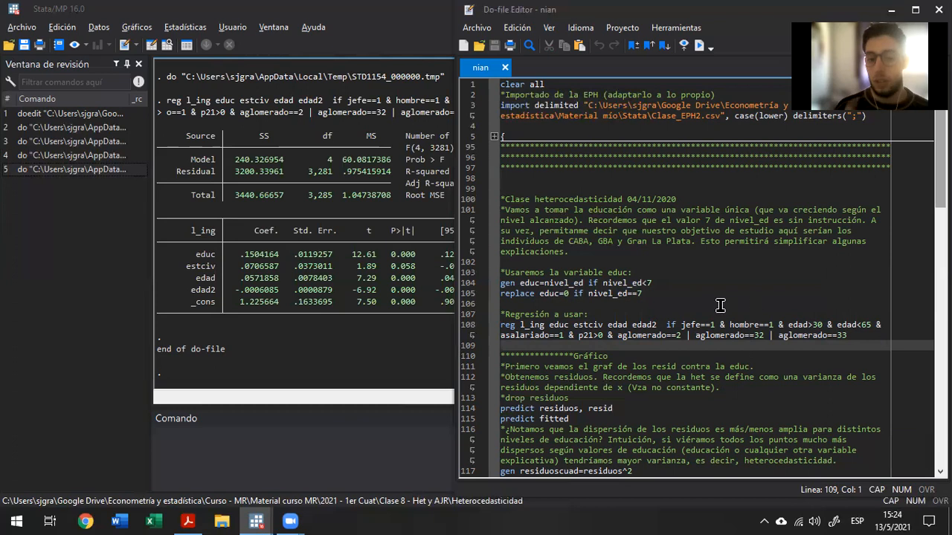
# Highlight the asalariado, p21>0 and aglomerado conditions, and the matching "CABA, GBA y Gran La Plata" text in the comment.
pyautogui.doubleClick(516, 335)
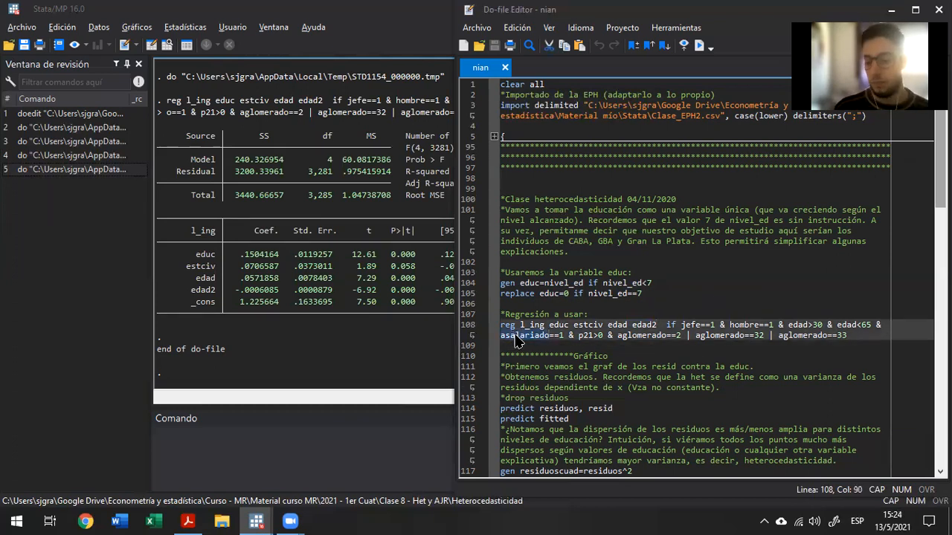
pyautogui.hotkey('ctrl', 'Right')
pyautogui.hotkey('ctrl', 'Right')
pyautogui.hotkey('ctrl', 'Right')
pyautogui.hotkey('ctrl', 'shift', 'Right')
pyautogui.hotkey('ctrl', 'shift', 'Right')
pyautogui.hotkey('ctrl', 'shift', 'Right')
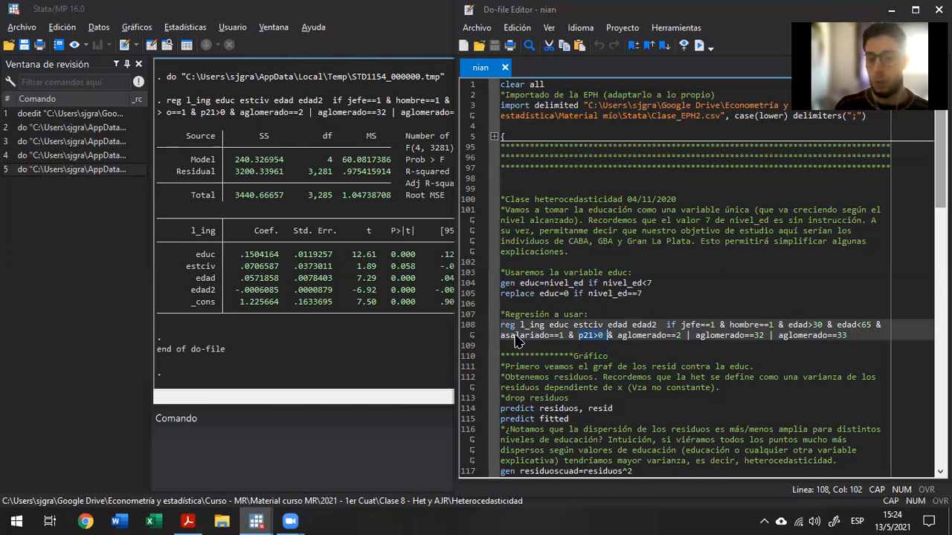
pyautogui.hotkey('ctrl', 'Right')
pyautogui.hotkey('shift', 'End')
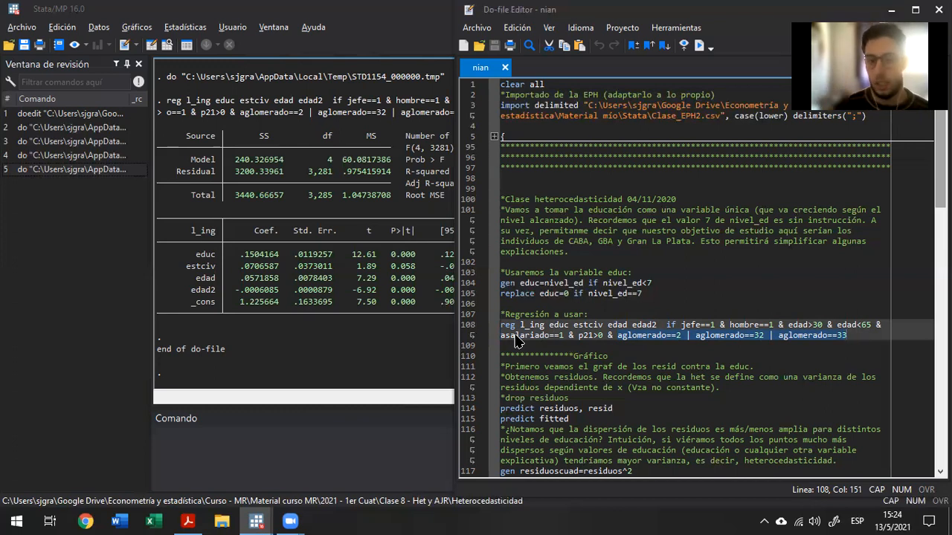
pyautogui.moveTo(568, 241); pyautogui.dragTo(692, 244)
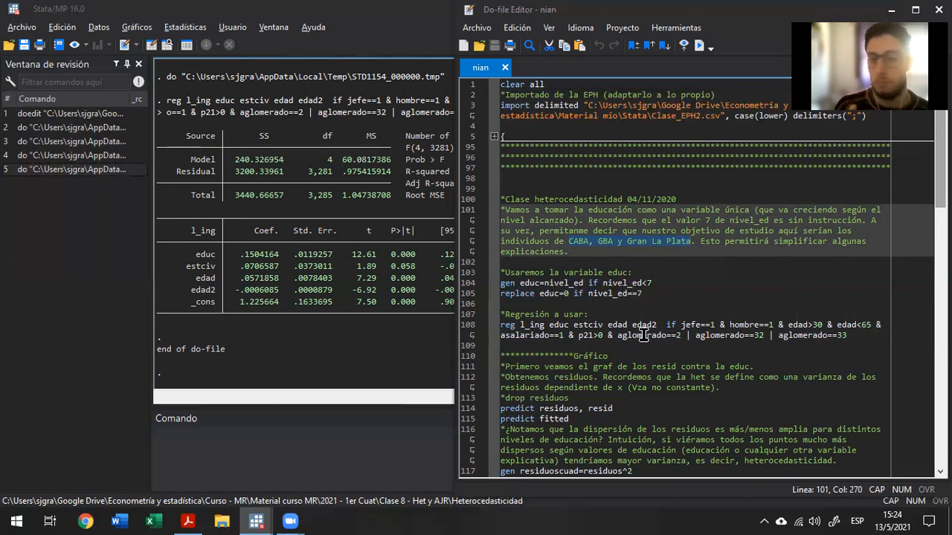
# Mark the Coef. column with a translucent green rectangle, and Std. Err., t, P>|t| and the coefficient values with red ones.
pyautogui.click(361, 304)
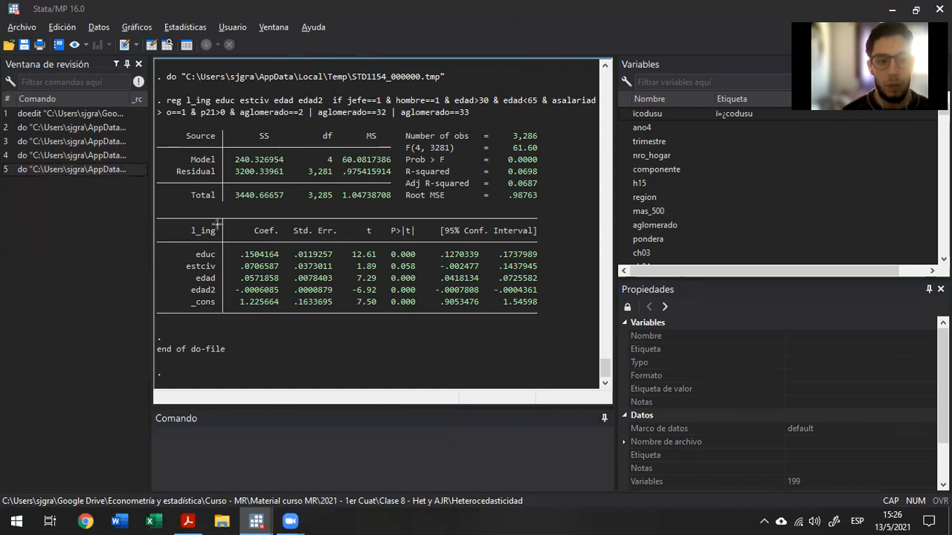
pyautogui.moveTo(225, 221); pyautogui.dragTo(286, 323)
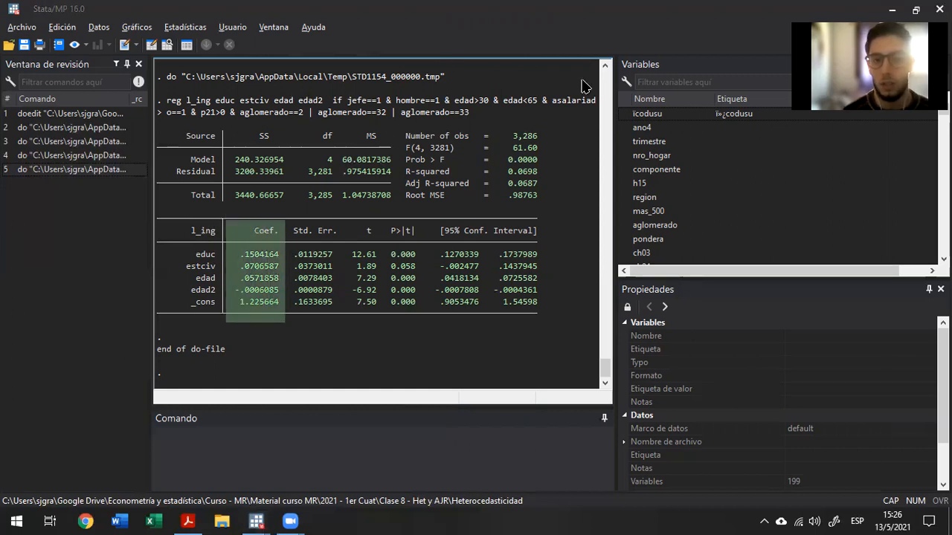
pyautogui.moveTo(285, 218); pyautogui.dragTo(380, 225)
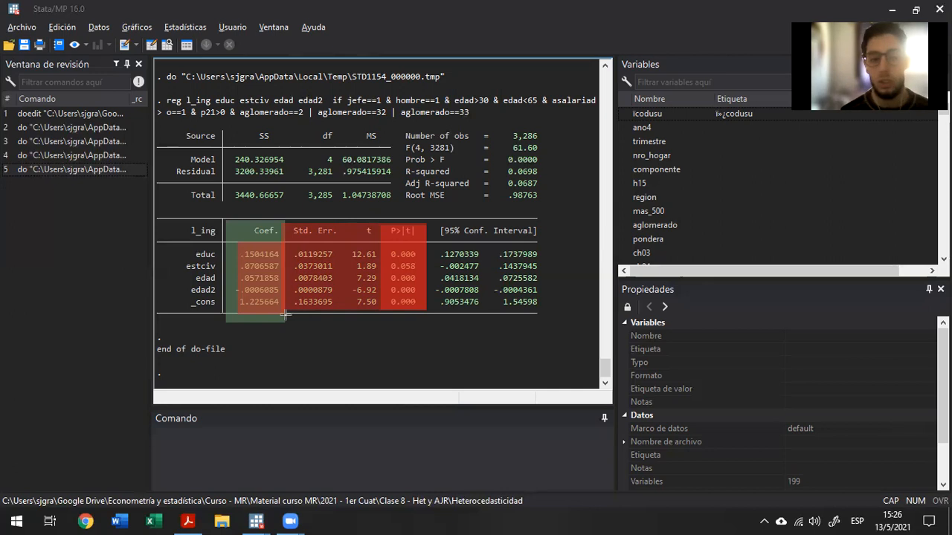
pyautogui.moveTo(238, 242); pyautogui.dragTo(283, 319)
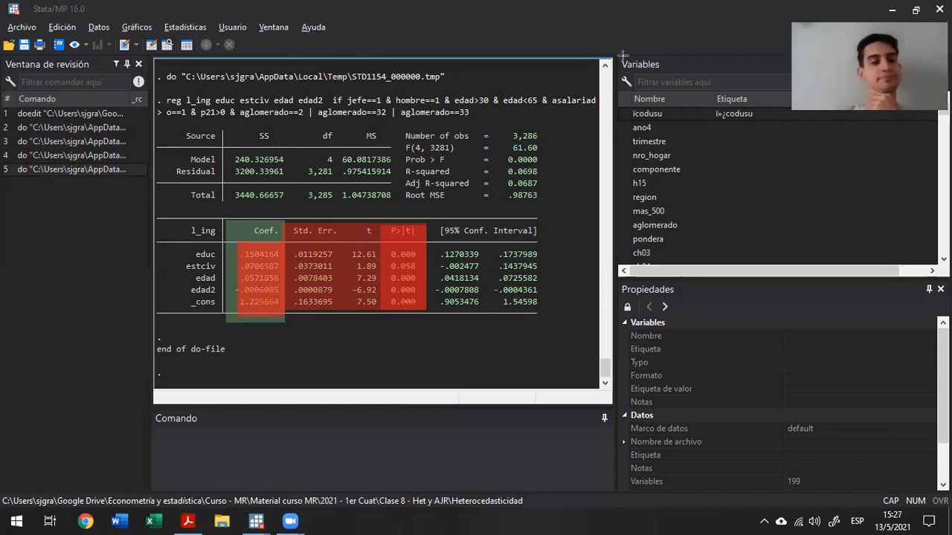
# Clear all annotations from the regression output and return to the Stata main window.
pyautogui.click(623, 55)
pyautogui.click(223, 61)
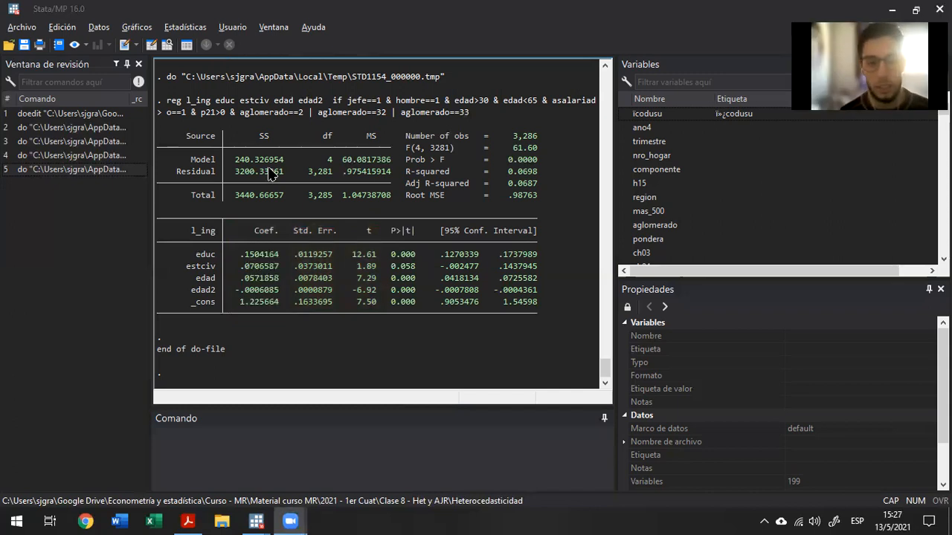
pyautogui.hotkey('alt', 'Tab')
pyautogui.hotkey('alt', 'Tab')
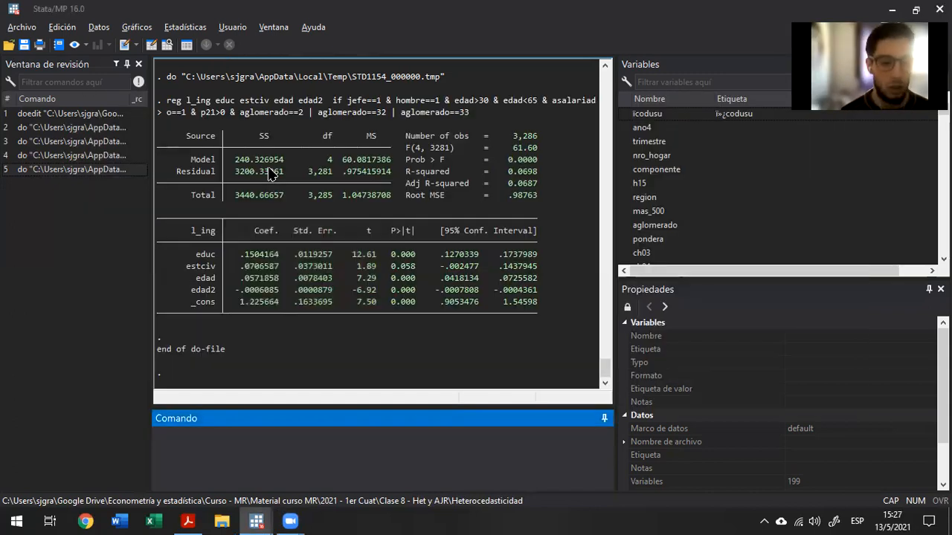
# Run do-file lines 114 to 119 to predict residuos and fitted, generate residuoscuad, and plot both residual scatters against educ.
pyautogui.moveTo(255, 520)
pyautogui.click(346, 497)
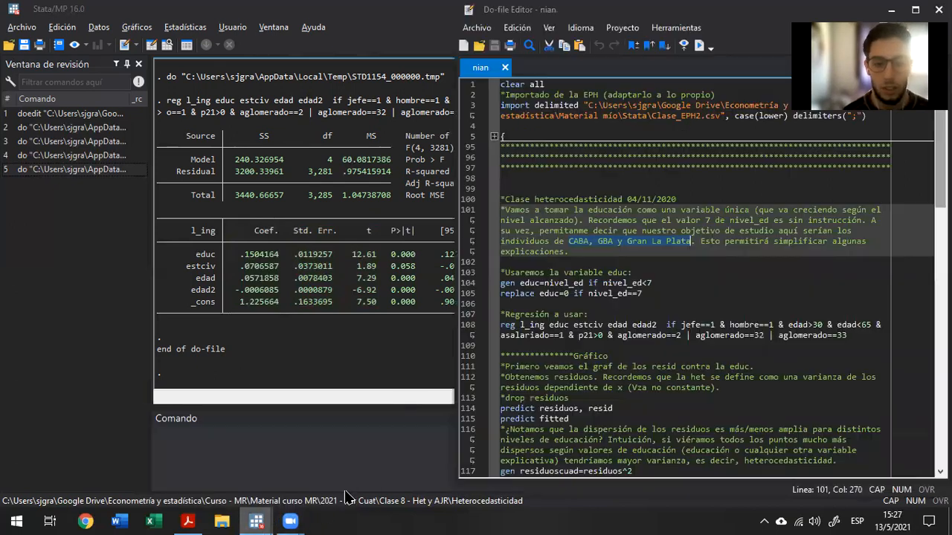
pyautogui.click(536, 283)
pyautogui.scroll(-4, 538, 290)
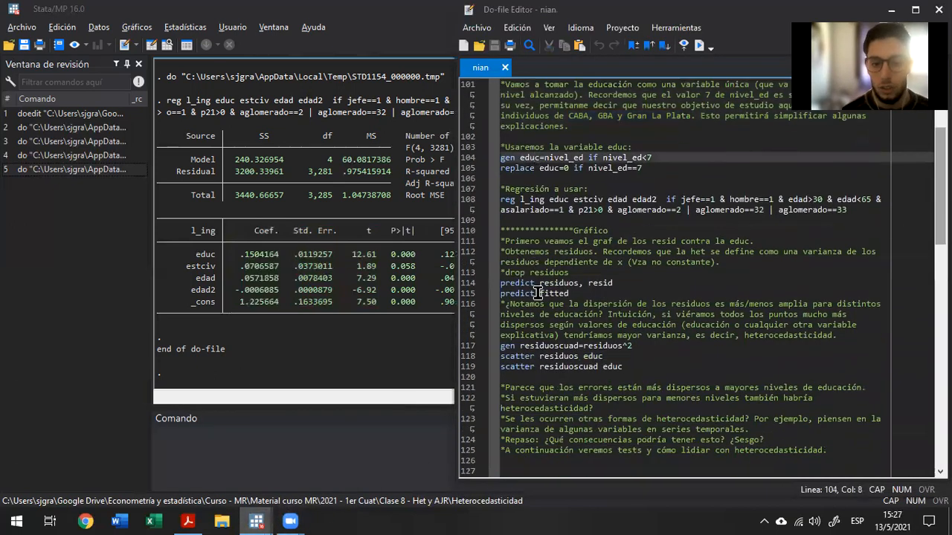
pyautogui.click(527, 294)
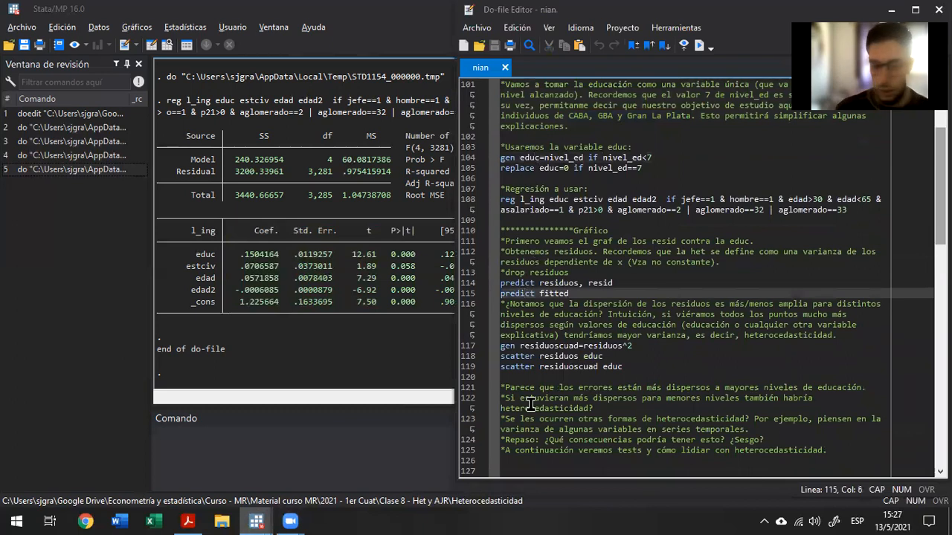
pyautogui.press('Up')
pyautogui.press('Home')
pyautogui.hotkey('shift', 'Down')
pyautogui.hotkey('shift', 'Down')
pyautogui.hotkey('shift', 'Down')
pyautogui.hotkey('shift', 'Down')
pyautogui.hotkey('shift', 'Down')
pyautogui.hotkey('shift', 'Down')
pyautogui.hotkey('shift', 'Down')
pyautogui.hotkey('shift', 'Down')
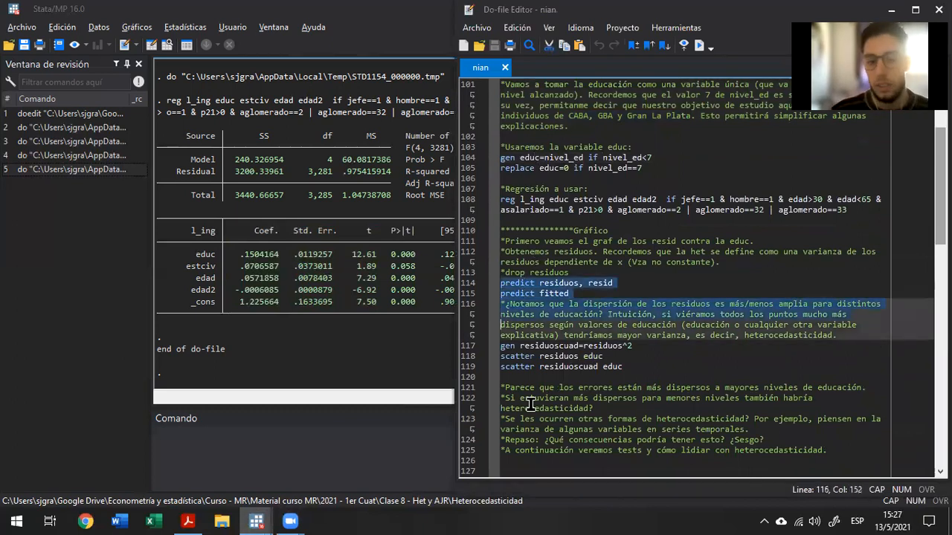
pyautogui.hotkey('shift', 'End')
pyautogui.hotkey('ctrl', 'd')
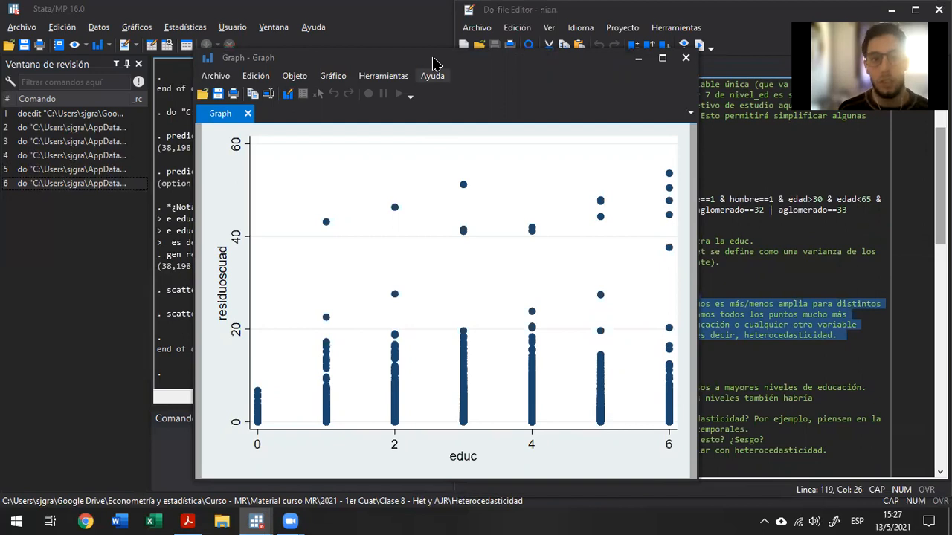
# Add a text annotation beside the residuoscuad scatter reading "v(U)=E(U2)-E2(U)".
pyautogui.click(14, 257)
pyautogui.write('v(U)=')
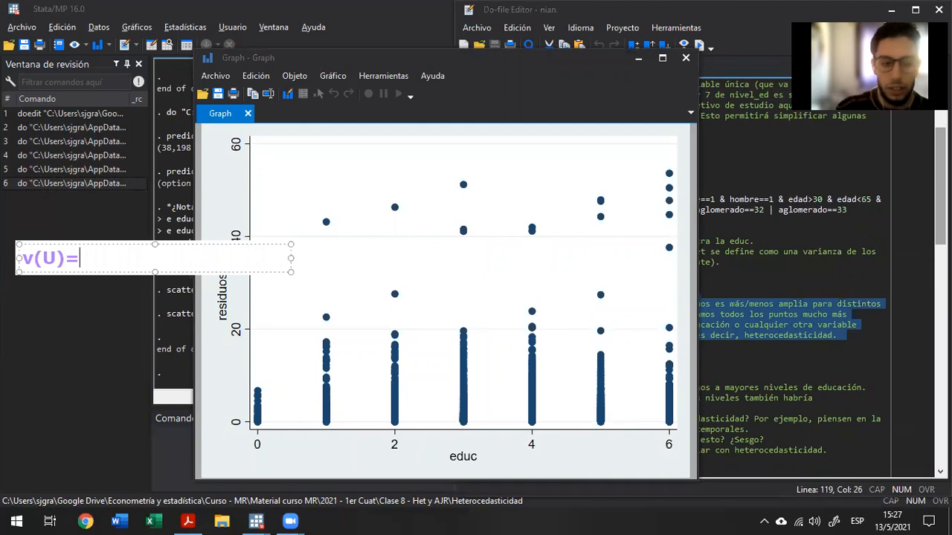
pyautogui.write('E(U')
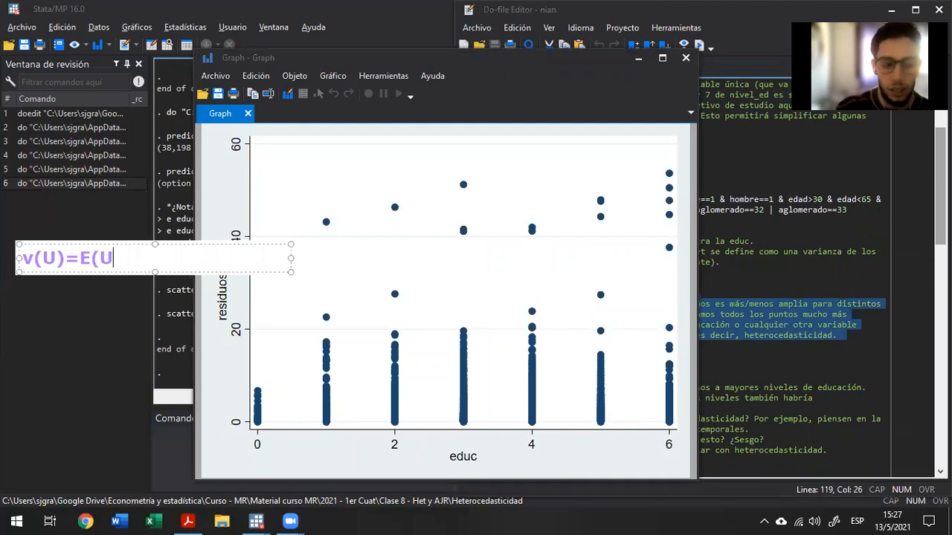
pyautogui.write('2)-E')
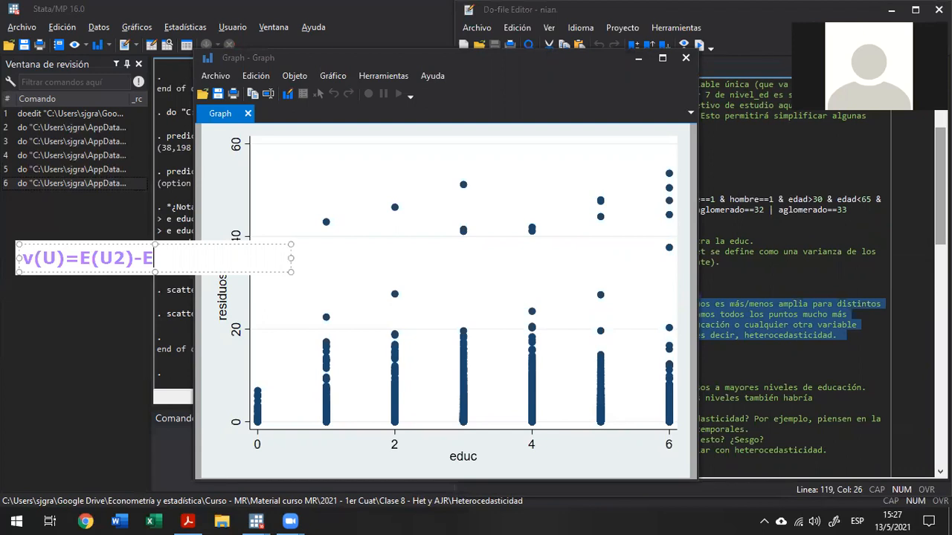
pyautogui.write('2(U)')
# Add a second line to the annotation reading "V(U)=E(U2)".
pyautogui.press('Return')
pyautogui.write('=')
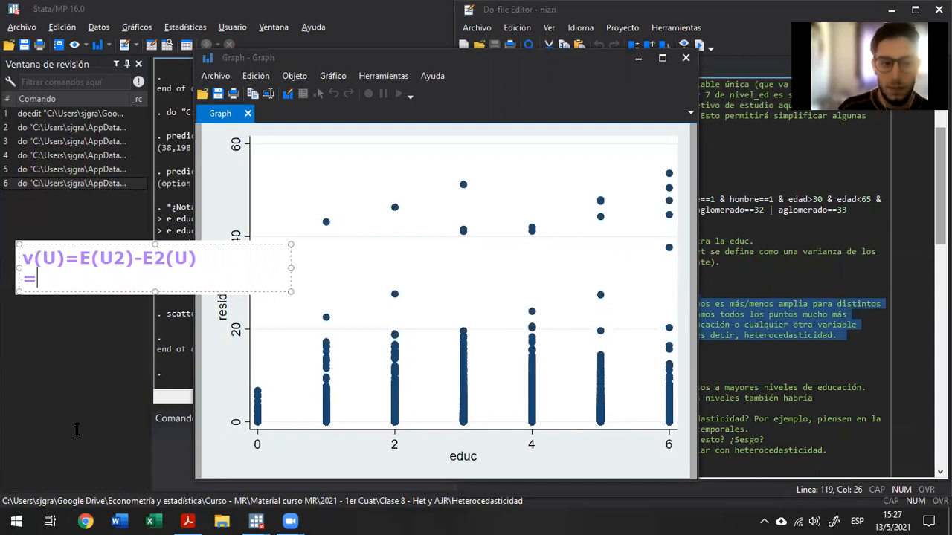
pyautogui.write('E(')
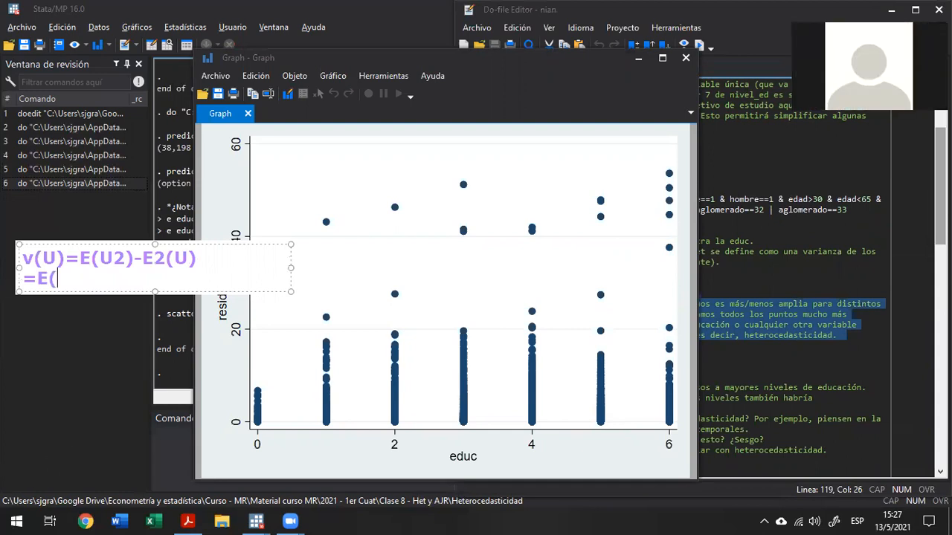
pyautogui.write('U2)-0^2')
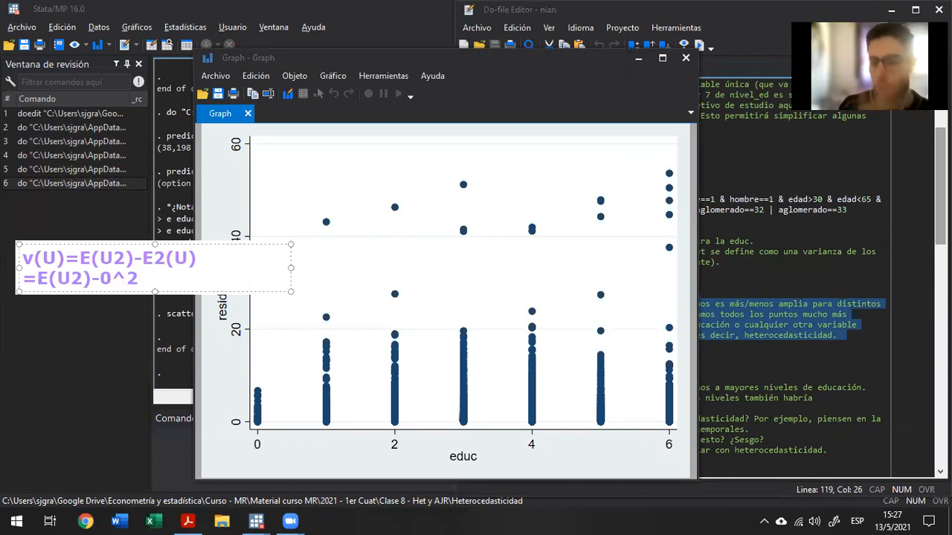
pyautogui.hotkey('shift', 'Left')
pyautogui.hotkey('shift', 'Left')
pyautogui.hotkey('shift', 'Left')
pyautogui.press('BackSpace')
pyautogui.press('BackSpace')
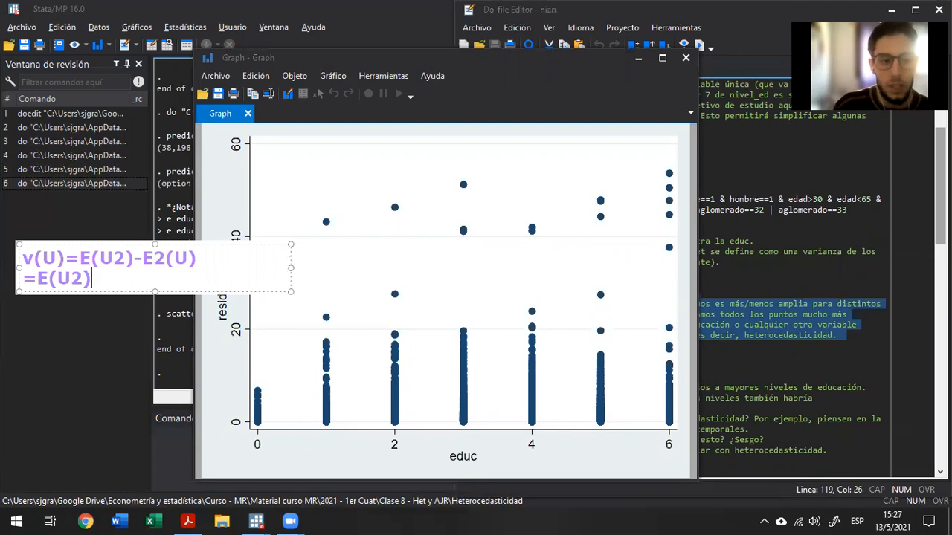
pyautogui.press('Home')
pyautogui.write('V(U)')
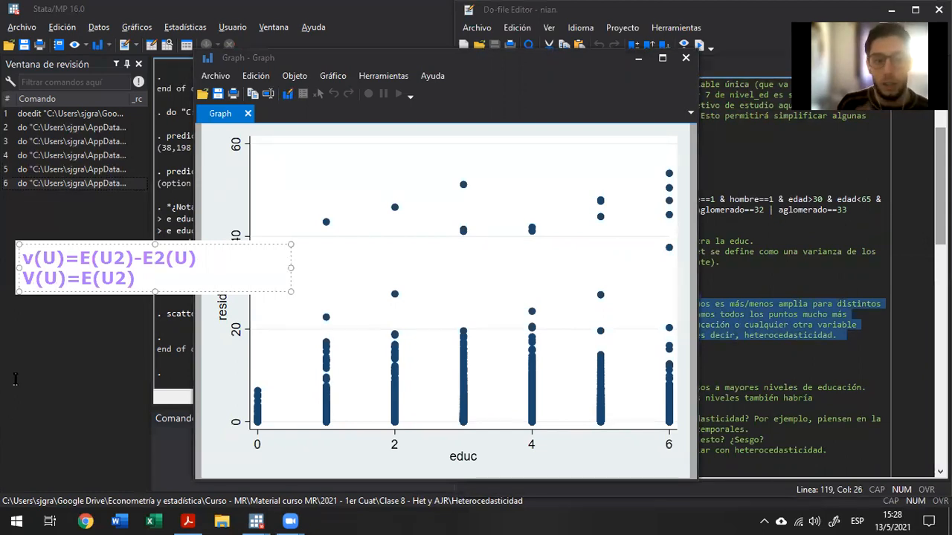
# Highlight the V(U)=E(U2) line, and move the text annotation off the graph so the vertical axis is uncovered.
pyautogui.moveTo(138, 278); pyautogui.dragTo(22, 279)
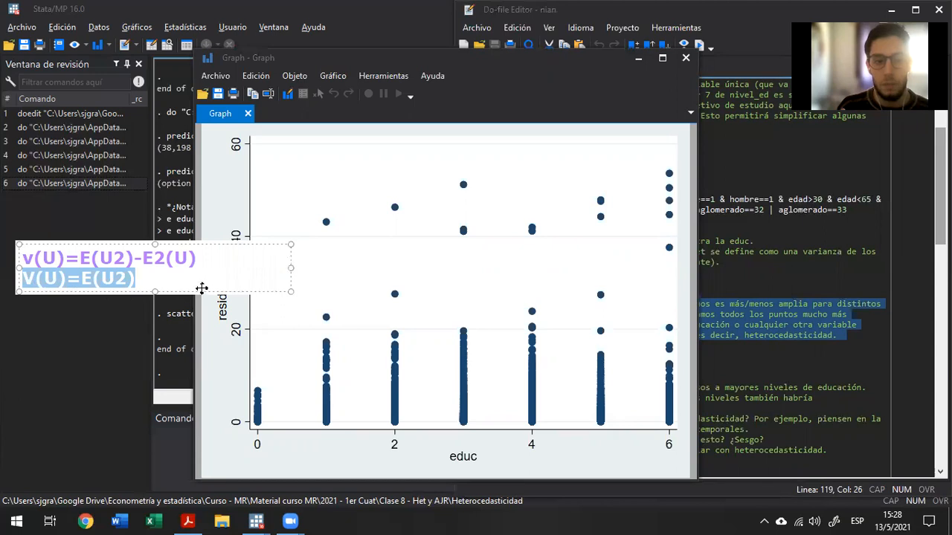
pyautogui.moveTo(201, 288); pyautogui.dragTo(160, 298)
pyautogui.click(360, 289)
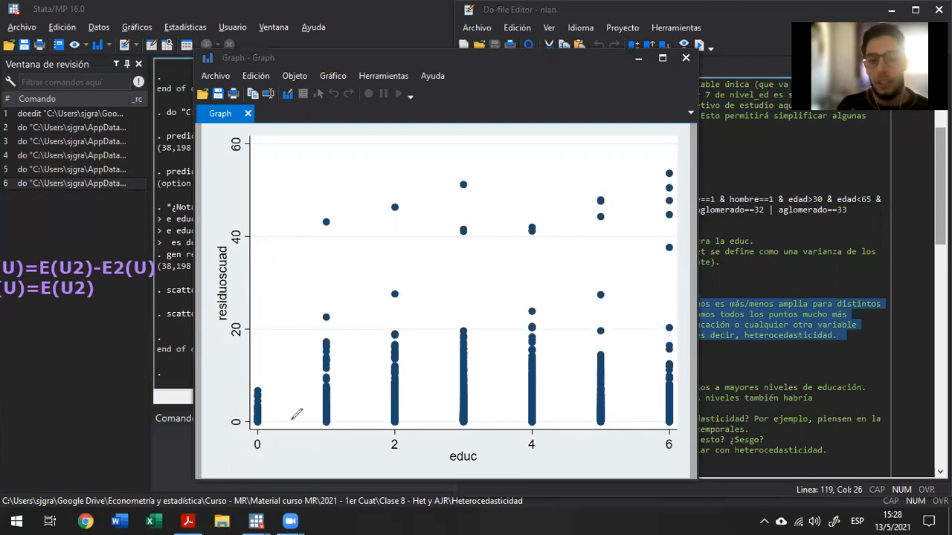
# Circle in red the squared residuals at educ 0 and 6, and those at educ 3 to 5.
pyautogui.moveTo(275, 430)
pyautogui.mouseDown()
pyautogui.moveTo(275, 382)
pyautogui.moveTo(245, 398)
pyautogui.moveTo(265, 425)
pyautogui.moveTo(283, 416)
pyautogui.mouseUp()
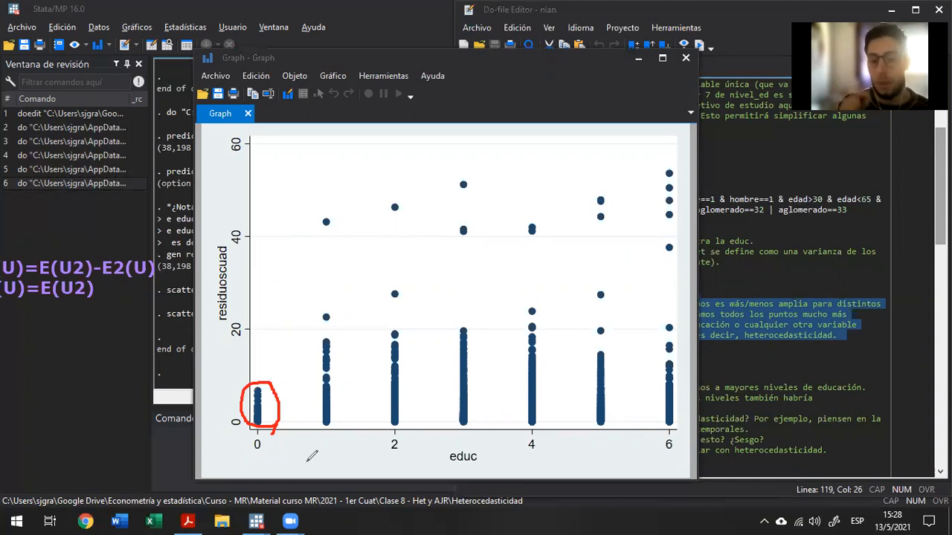
pyautogui.moveTo(653, 163)
pyautogui.mouseDown()
pyautogui.moveTo(671, 439)
pyautogui.moveTo(683, 230)
pyautogui.moveTo(673, 153)
pyautogui.moveTo(656, 158)
pyautogui.mouseUp()
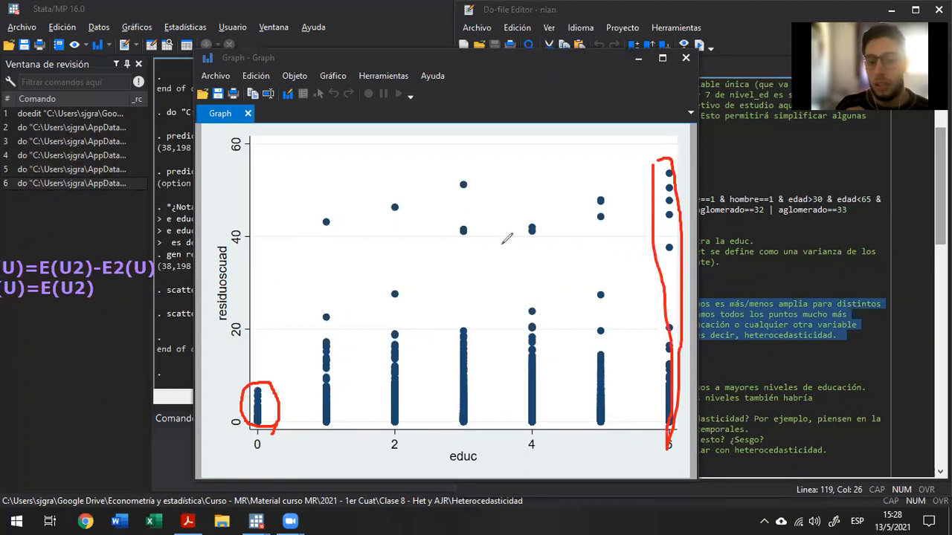
pyautogui.moveTo(445, 169)
pyautogui.mouseDown()
pyautogui.moveTo(467, 396)
pyautogui.moveTo(559, 366)
pyautogui.mouseUp()
pyautogui.moveTo(554, 314); pyautogui.dragTo(449, 183)
pyautogui.moveTo(592, 353)
pyautogui.mouseDown()
pyautogui.moveTo(589, 436)
pyautogui.moveTo(632, 330)
pyautogui.moveTo(588, 347)
pyautogui.moveTo(614, 322)
pyautogui.moveTo(525, 195)
pyautogui.mouseUp()
pyautogui.moveTo(531, 262); pyautogui.dragTo(584, 321)
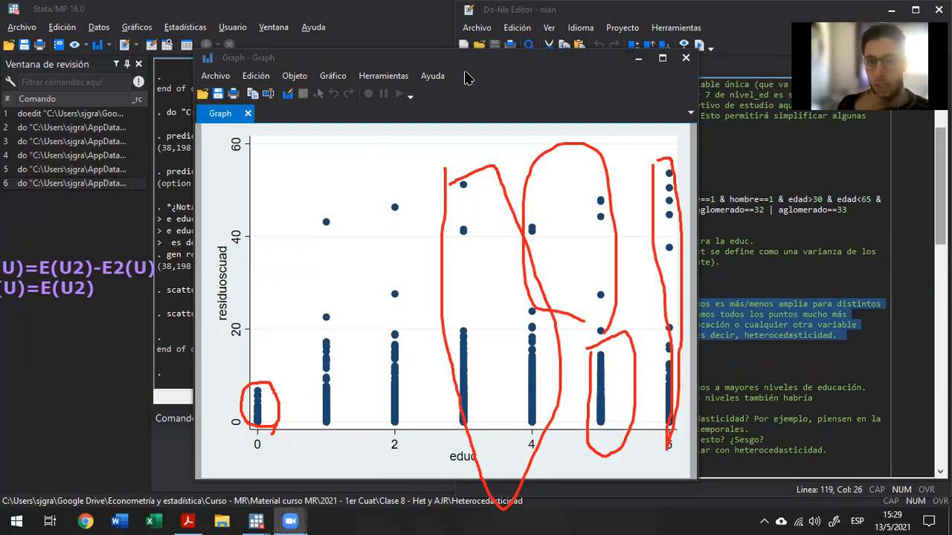
# Clear the annotations and close the graph, returning to the Koenker test regression at line 134 of the do-file.
pyautogui.click(693, 58)
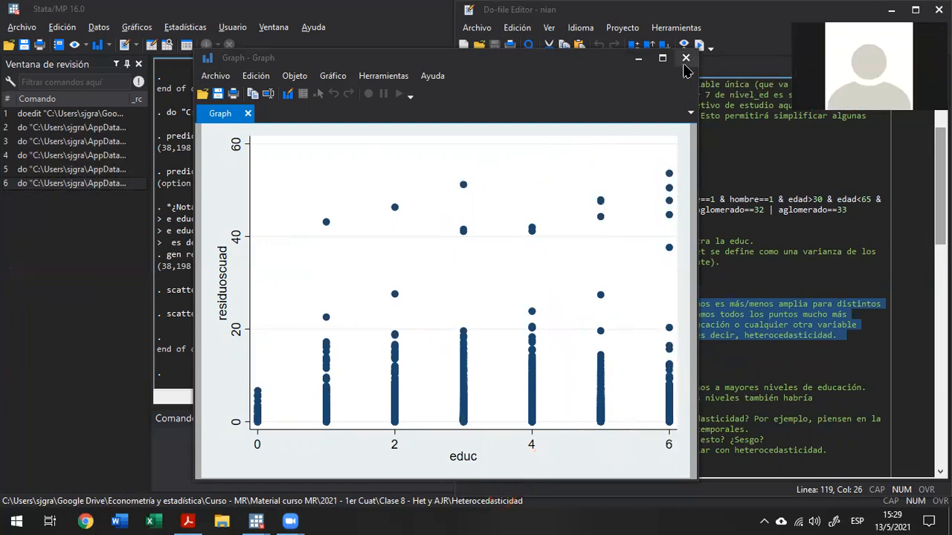
pyautogui.click(683, 65)
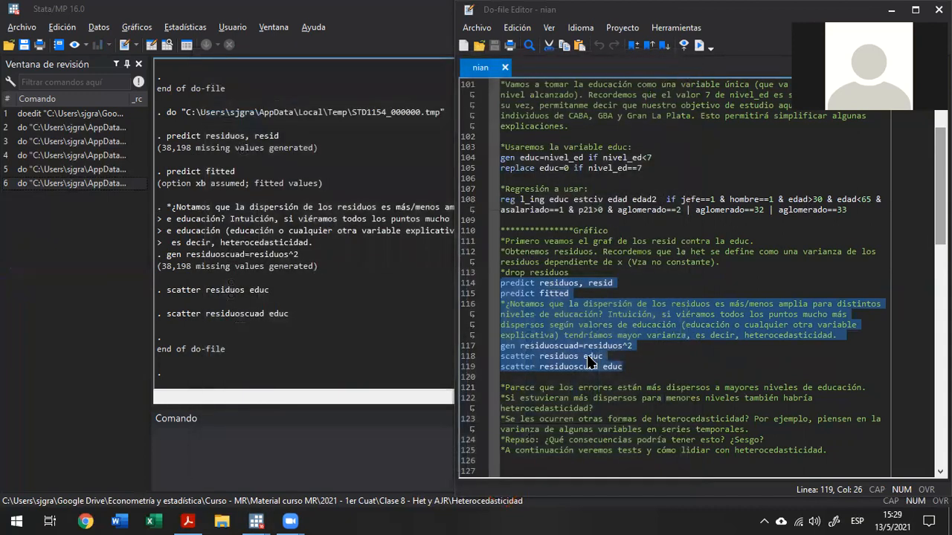
pyautogui.scroll(-8, 586, 355)
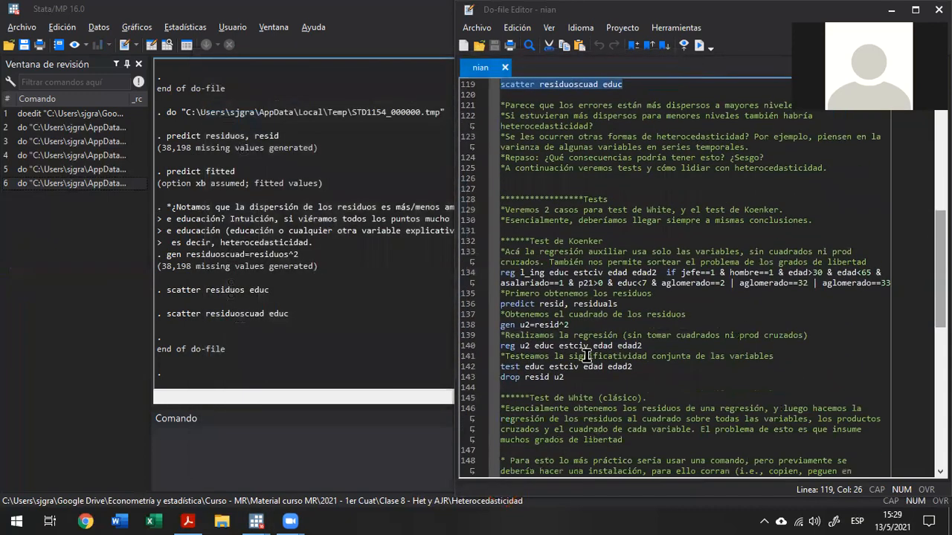
pyautogui.click(551, 274)
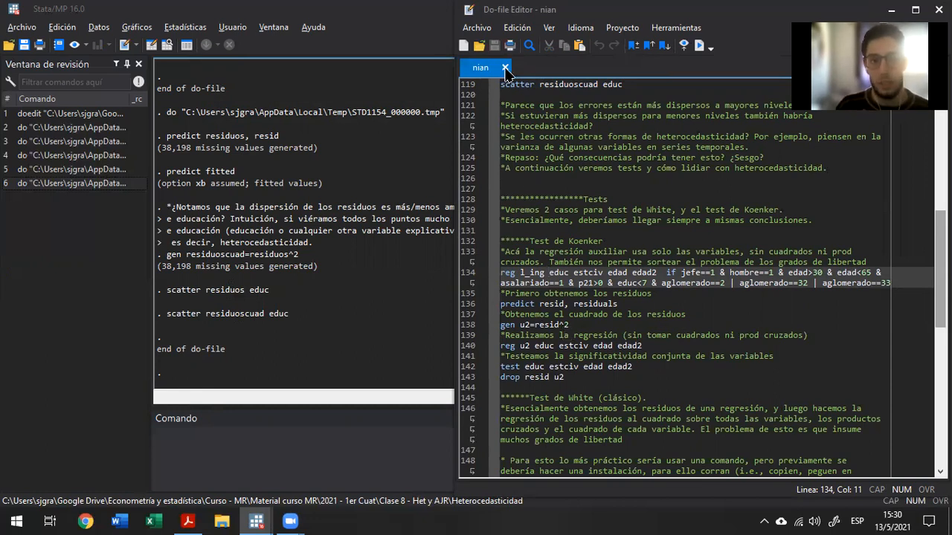
# Draw a red sigma-hat with a beta-hat subscript freehand beside the results output.
pyautogui.moveTo(90, 315)
pyautogui.mouseDown()
pyautogui.moveTo(99, 296)
pyautogui.moveTo(146, 285)
pyautogui.mouseUp()
pyautogui.moveTo(73, 266); pyautogui.dragTo(100, 245)
pyautogui.moveTo(134, 414)
pyautogui.mouseDown()
pyautogui.moveTo(142, 336)
pyautogui.moveTo(155, 361)
pyautogui.moveTo(145, 391)
pyautogui.mouseUp()
pyautogui.click(126, 338)
pyautogui.moveTo(133, 335)
pyautogui.mouseDown()
pyautogui.moveTo(151, 311)
pyautogui.moveTo(158, 339)
pyautogui.mouseUp()
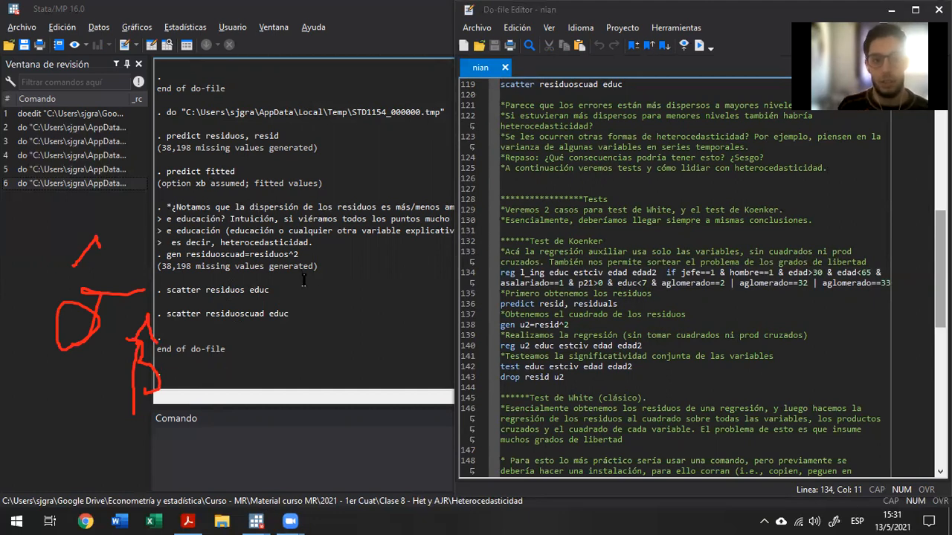
# Add a text annotation over the windows listing "1) Reg" and "2) Test Het".
pyautogui.click(325, 311)
pyautogui.write('1)')
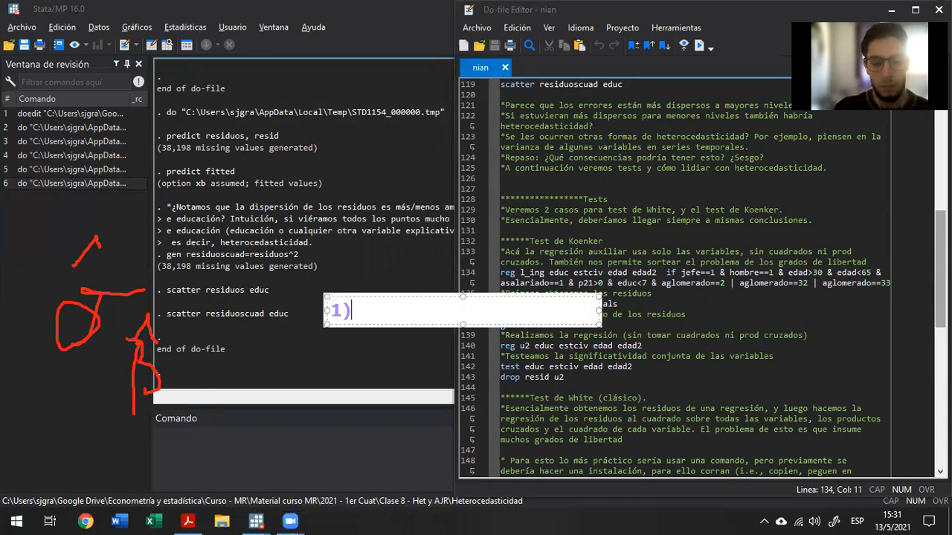
pyautogui.write(' Reg')
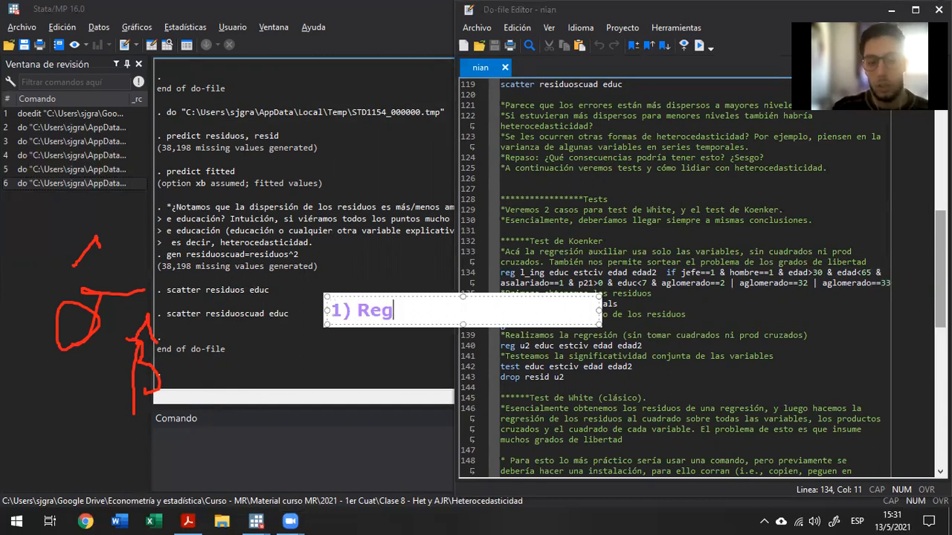
pyautogui.press('Return')
pyautogui.write('2)')
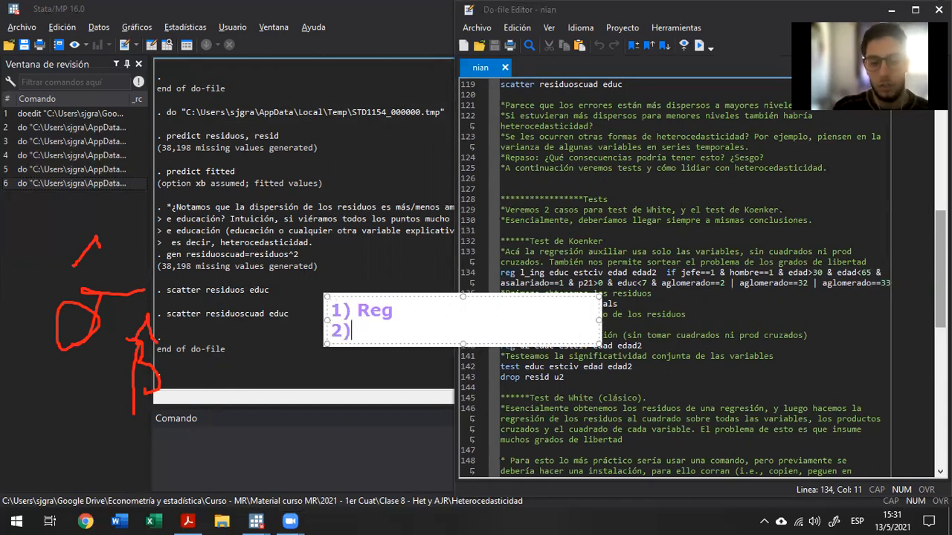
pyautogui.write(' Test Het')
# Add the line "3) Según el caso, corregir" to the annotation and highlight "2) Test Het".
pyautogui.press('Return')
pyautogui.write('3) Según e')
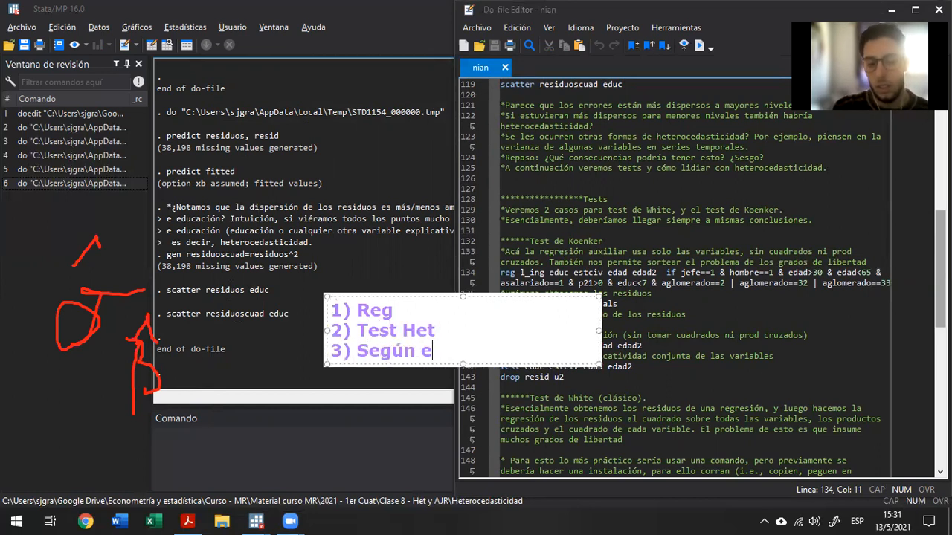
pyautogui.write('l caso, corregir')
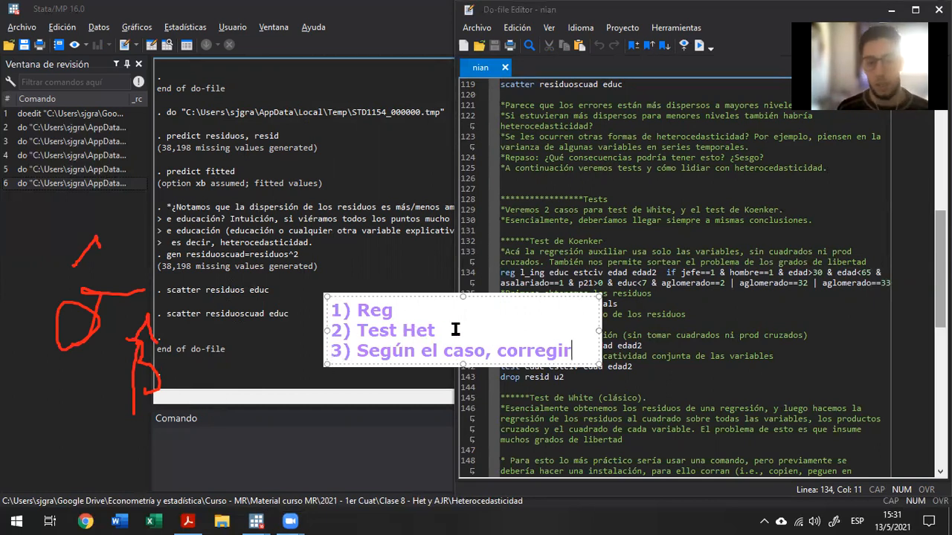
pyautogui.moveTo(456, 330); pyautogui.dragTo(327, 331)
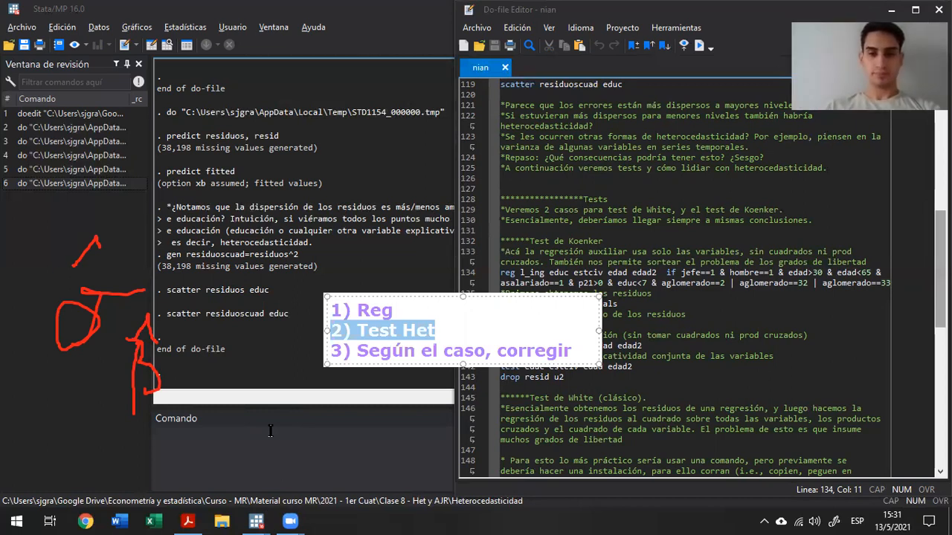
# Clear all annotations and handwrite the equation û² = f(X) in red over the results output.
pyautogui.click(699, 76)
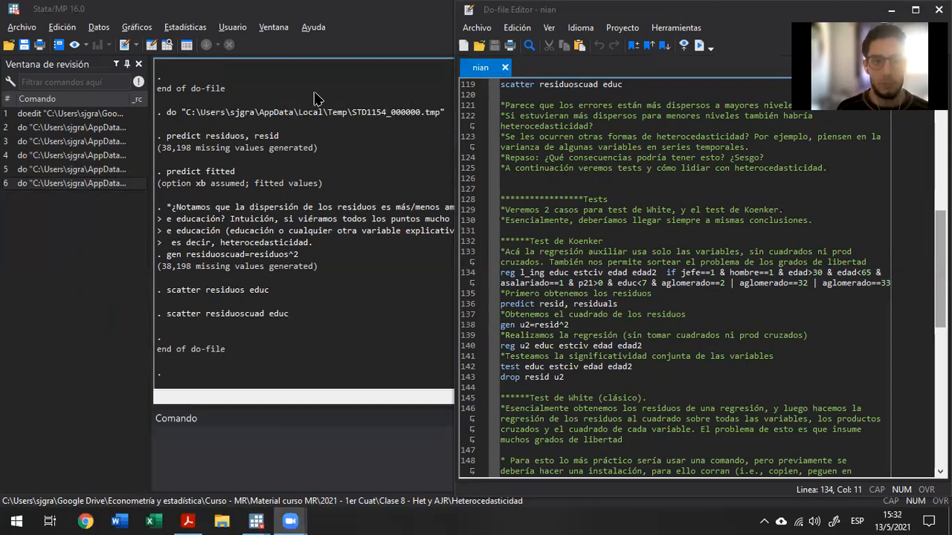
pyautogui.moveTo(14, 435)
pyautogui.mouseDown()
pyautogui.moveTo(37, 374)
pyautogui.moveTo(52, 373)
pyautogui.moveTo(65, 400)
pyautogui.mouseUp()
pyautogui.moveTo(34, 367)
pyautogui.mouseDown()
pyautogui.moveTo(66, 361)
pyautogui.moveTo(153, 382)
pyautogui.moveTo(152, 362)
pyautogui.mouseUp()
pyautogui.moveTo(177, 401)
pyautogui.mouseDown()
pyautogui.moveTo(194, 350)
pyautogui.moveTo(223, 331)
pyautogui.mouseUp()
pyautogui.moveTo(190, 360)
pyautogui.mouseDown()
pyautogui.moveTo(221, 352)
pyautogui.moveTo(241, 402)
pyautogui.mouseUp()
pyautogui.moveTo(239, 344); pyautogui.dragTo(304, 406)
pyautogui.moveTo(276, 332)
pyautogui.mouseDown()
pyautogui.moveTo(247, 403)
pyautogui.moveTo(317, 357)
pyautogui.mouseUp()
pyautogui.moveTo(317, 357); pyautogui.dragTo(300, 316)
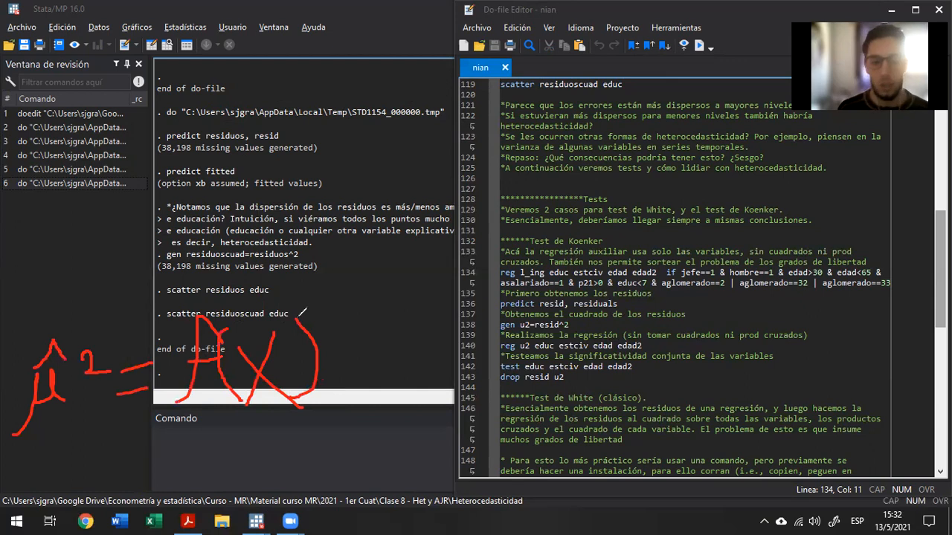
# Handwrite a note above û², bracket û² and f(X) from below, and return to the Koenker comment at line 133.
pyautogui.moveTo(33, 300)
pyautogui.mouseDown()
pyautogui.moveTo(63, 266)
pyautogui.moveTo(63, 279)
pyautogui.moveTo(92, 272)
pyautogui.moveTo(67, 271)
pyautogui.moveTo(93, 240)
pyautogui.moveTo(126, 232)
pyautogui.moveTo(113, 309)
pyautogui.mouseUp()
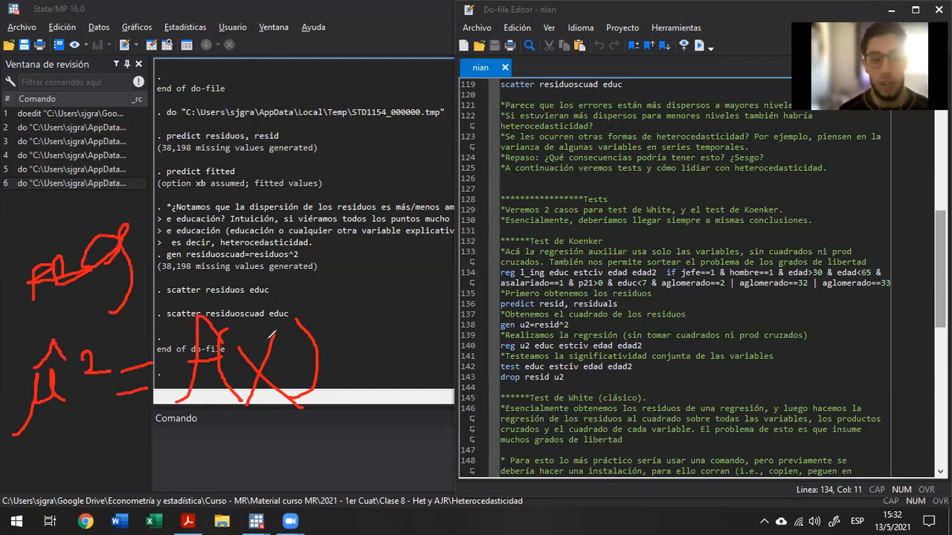
pyautogui.moveTo(30, 439)
pyautogui.mouseDown()
pyautogui.moveTo(82, 467)
pyautogui.moveTo(120, 441)
pyautogui.mouseUp()
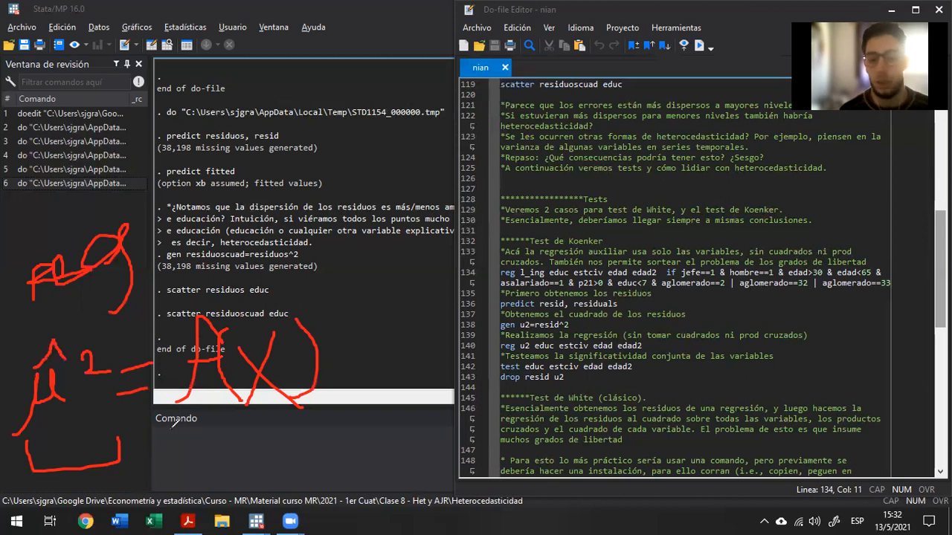
pyautogui.moveTo(159, 440)
pyautogui.mouseDown()
pyautogui.moveTo(169, 448)
pyautogui.moveTo(361, 421)
pyautogui.moveTo(358, 392)
pyautogui.mouseUp()
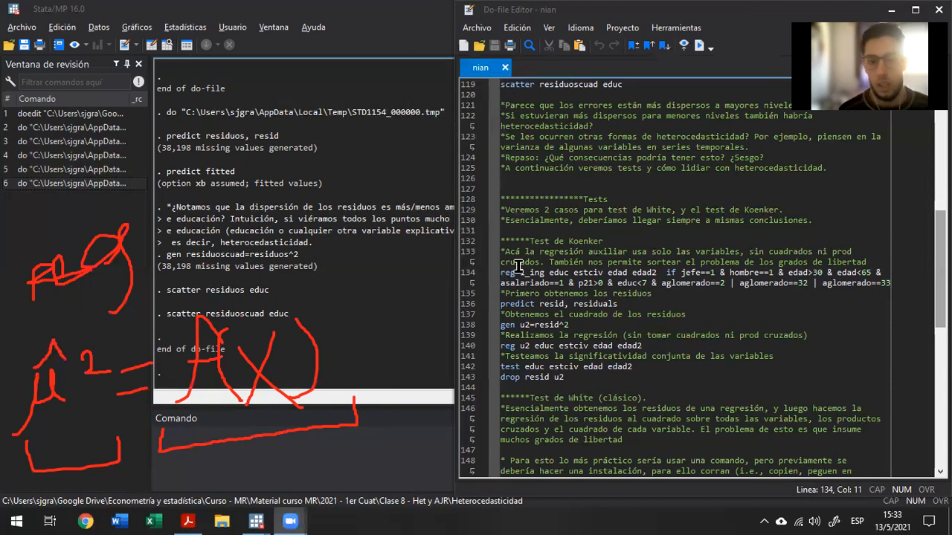
pyautogui.click(518, 263)
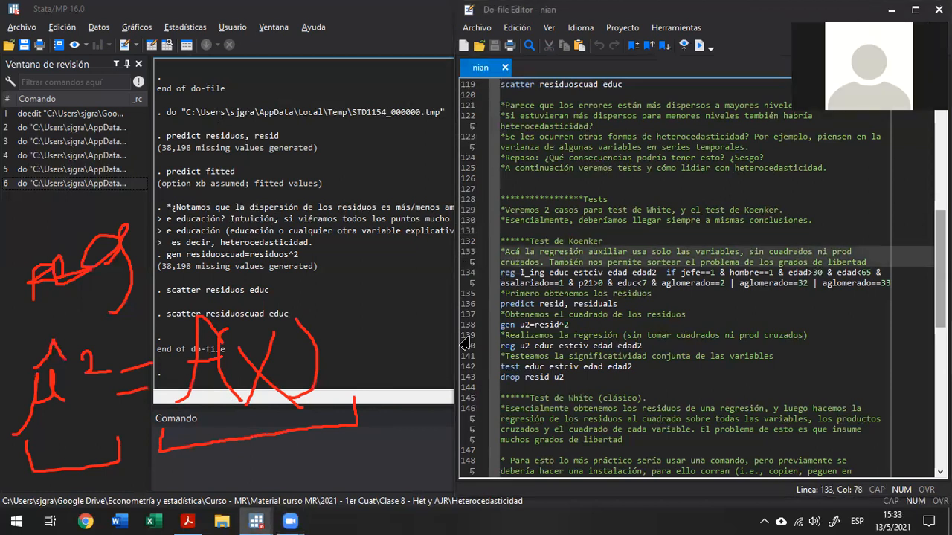
# Run the Koenker section's regression of l_ing on educ, estciv, edad and edad2 at line 134.
pyautogui.press('Down')
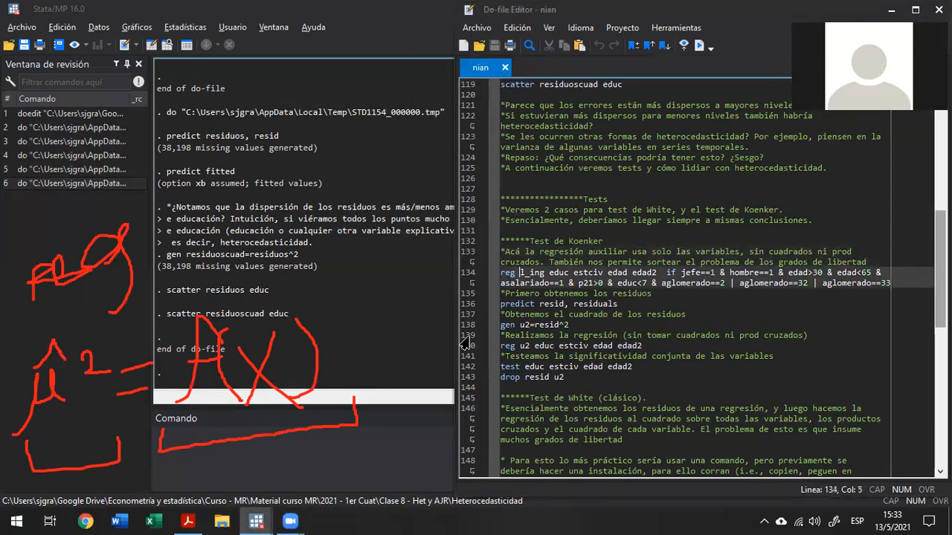
pyautogui.press('Home')
pyautogui.hotkey('shift', 'End')
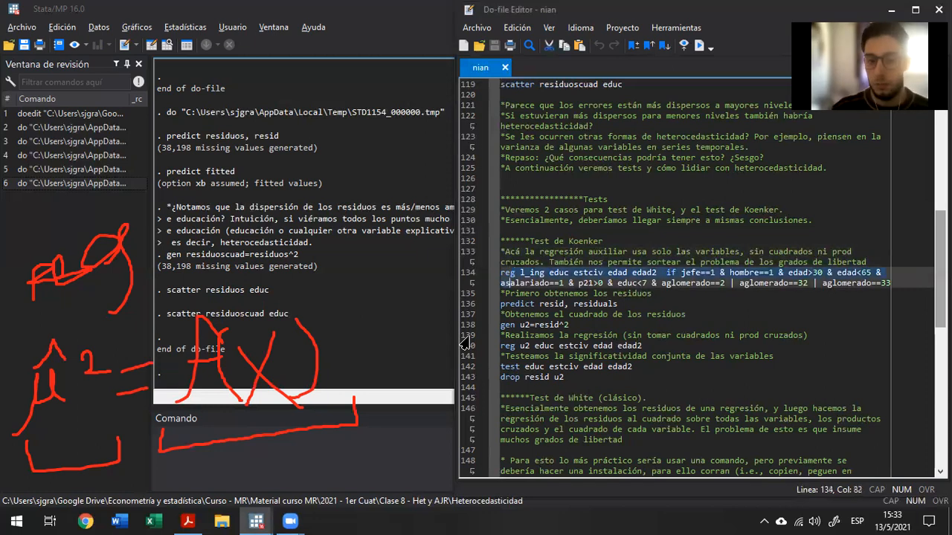
pyautogui.hotkey('ctrl', 'd')
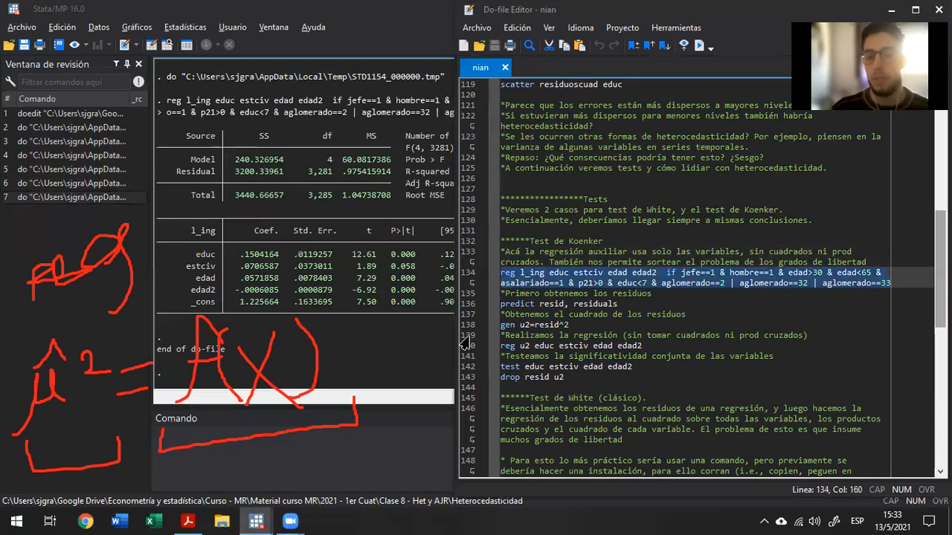
# Run line 136 to predict the regression residuals into the variable resid.
pyautogui.press('Down')
pyautogui.press('Down')
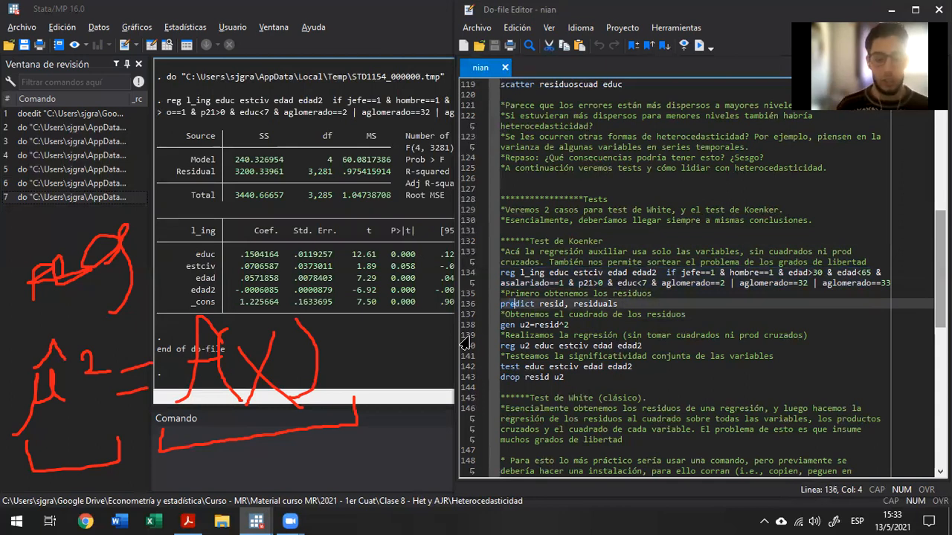
pyautogui.press('Home')
pyautogui.hotkey('shift', 'End')
pyautogui.hotkey('ctrl', 'd')
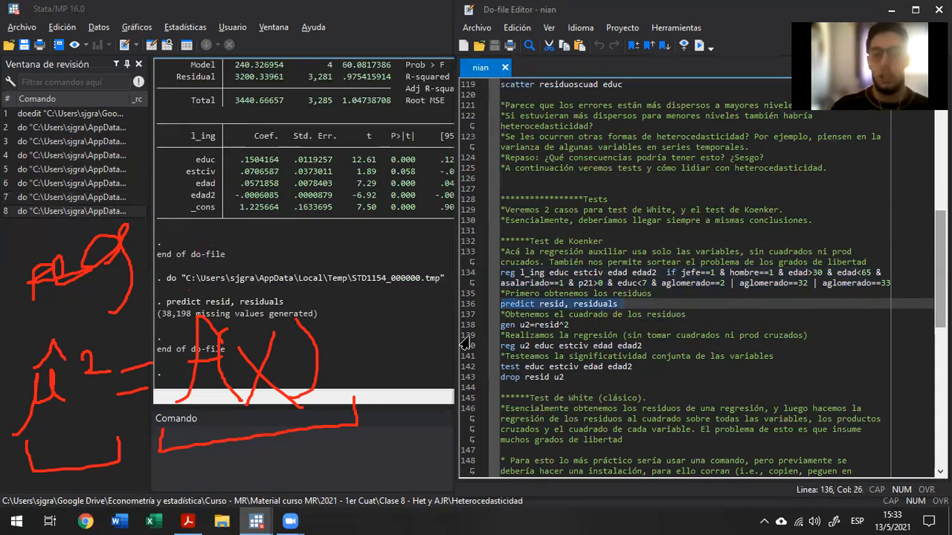
# Run line 138 to generate u2 as the square of resid.
pyautogui.press('Down')
pyautogui.press('Down')
pyautogui.press('Home')
pyautogui.hotkey('shift', 'End')
pyautogui.hotkey('ctrl', 'd')
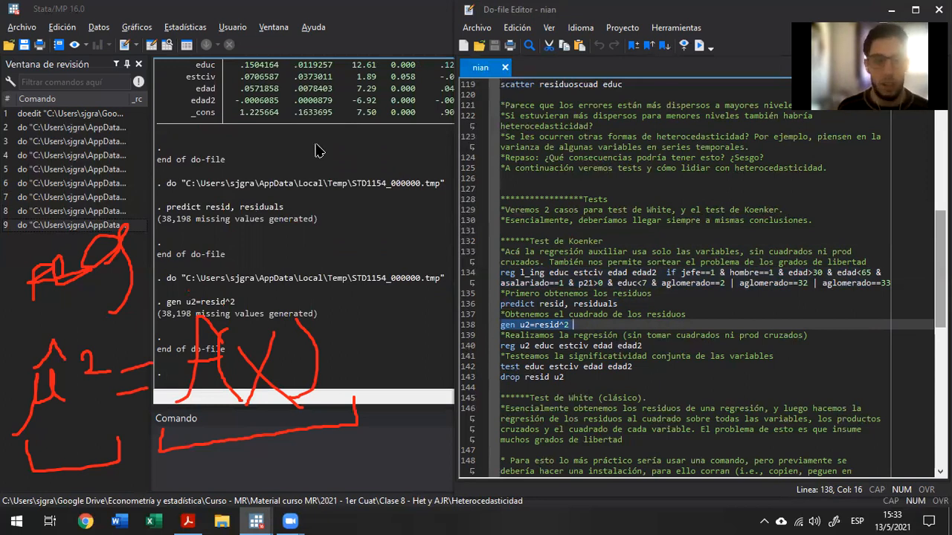
# Clear the handwritten annotations and add a text annotation reading "u2=theta x" below the results output.
pyautogui.click(322, 58)
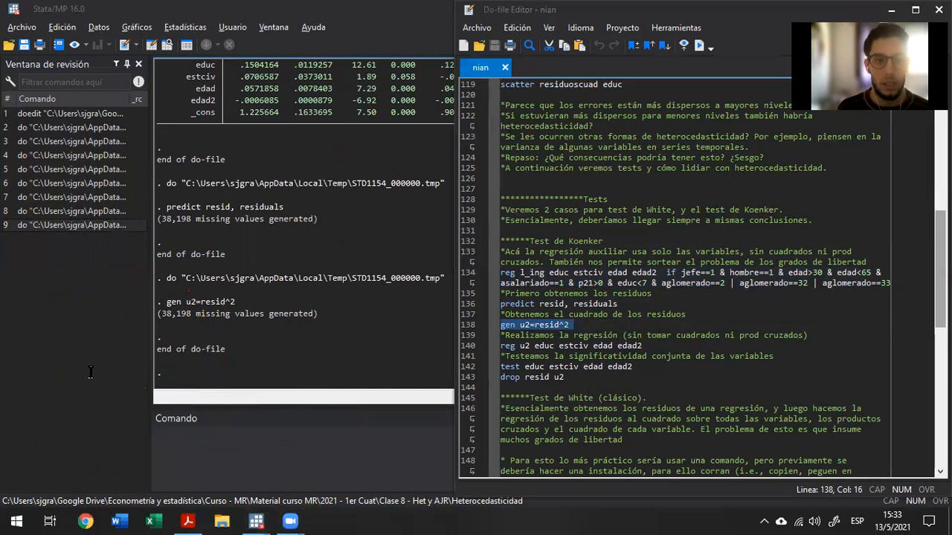
pyautogui.write('u2')
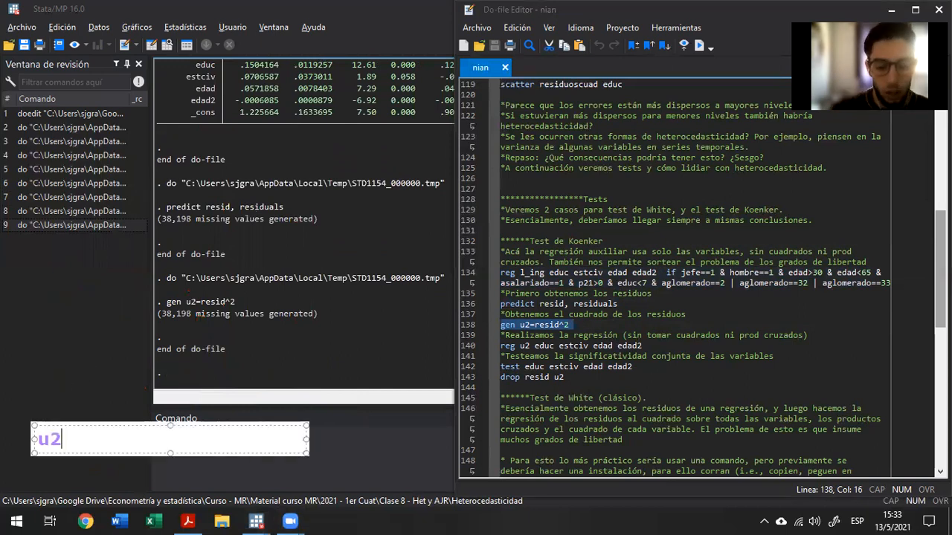
pyautogui.write('=beta x')
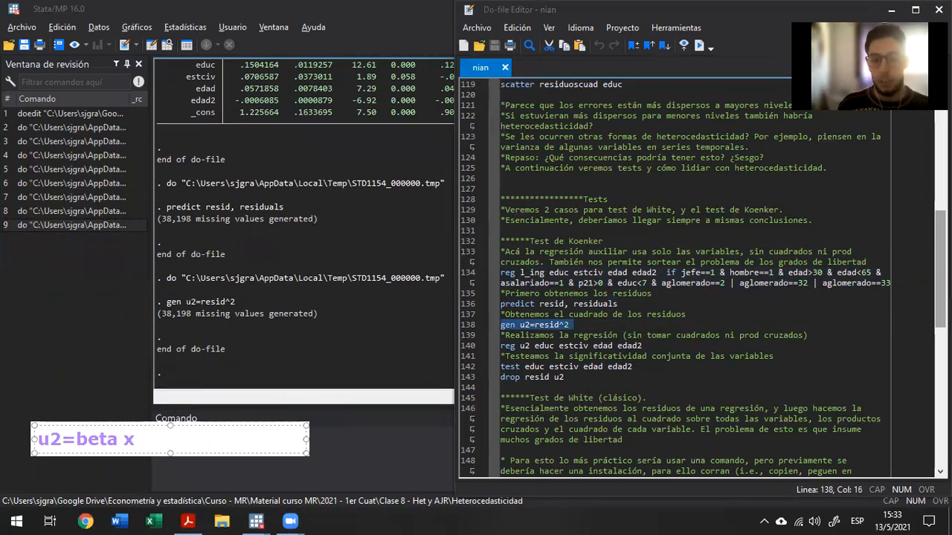
pyautogui.hotkey('ctrl', 'Left')
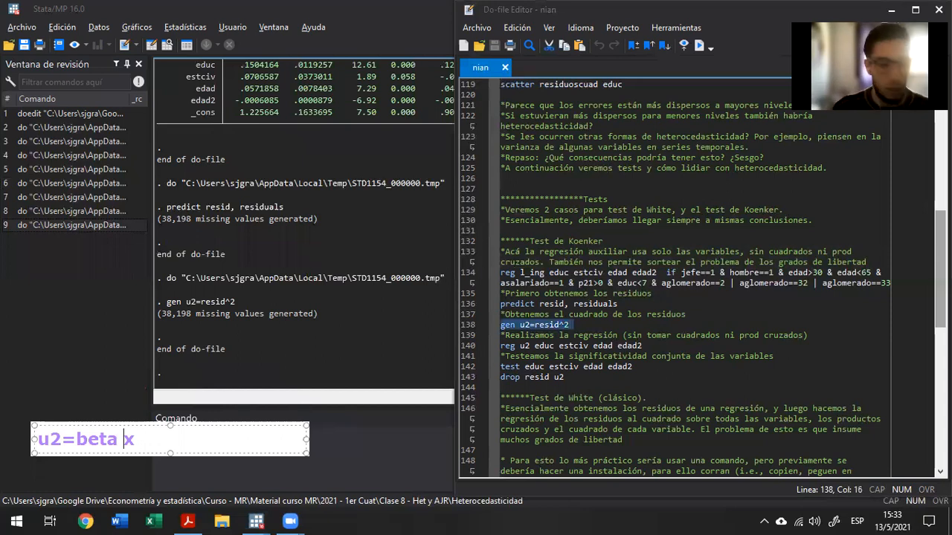
pyautogui.hotkey('ctrl', 'Left')
pyautogui.hotkey('ctrl', 'shift', 'Right')
pyautogui.write('theta')
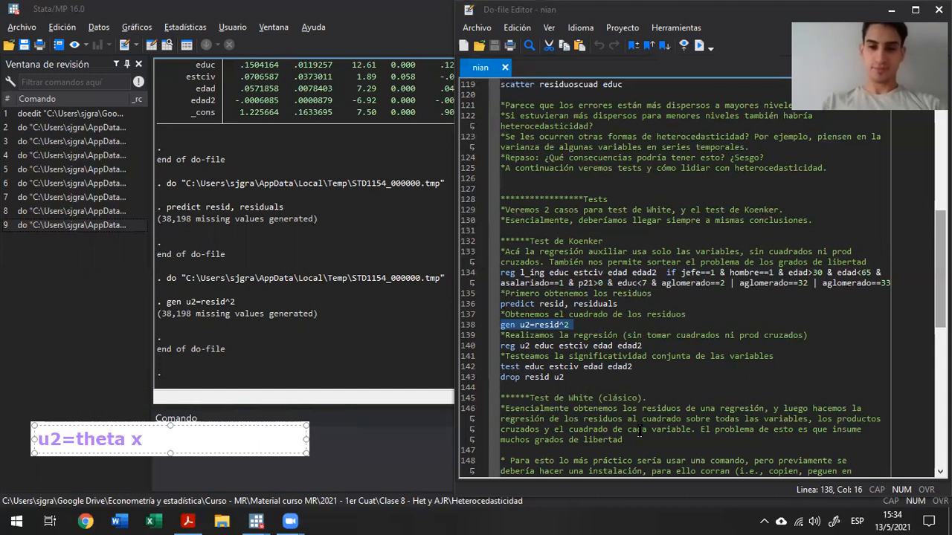
# Clear the text annotation and highlight the regressors educ estciv edad edad2 in the u2 regression at line 140.
pyautogui.click(699, 76)
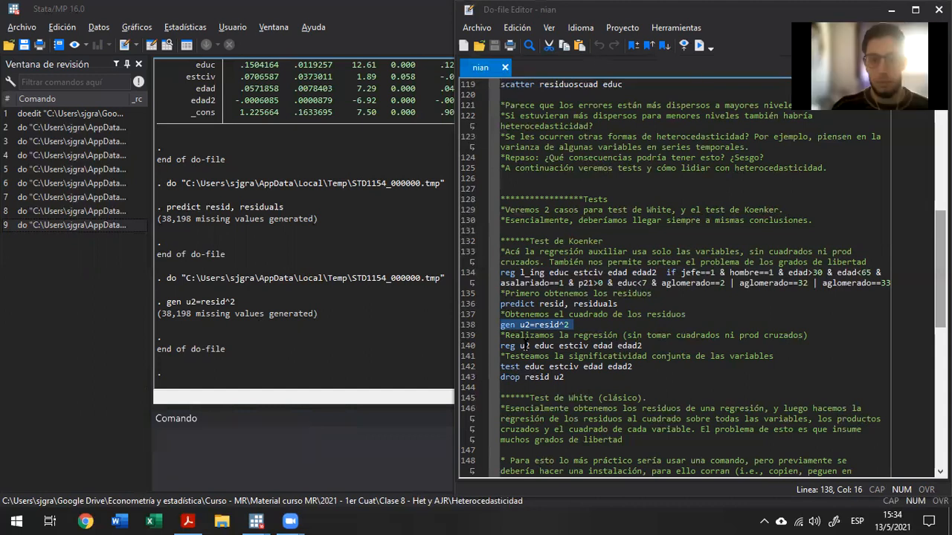
pyautogui.click(523, 345)
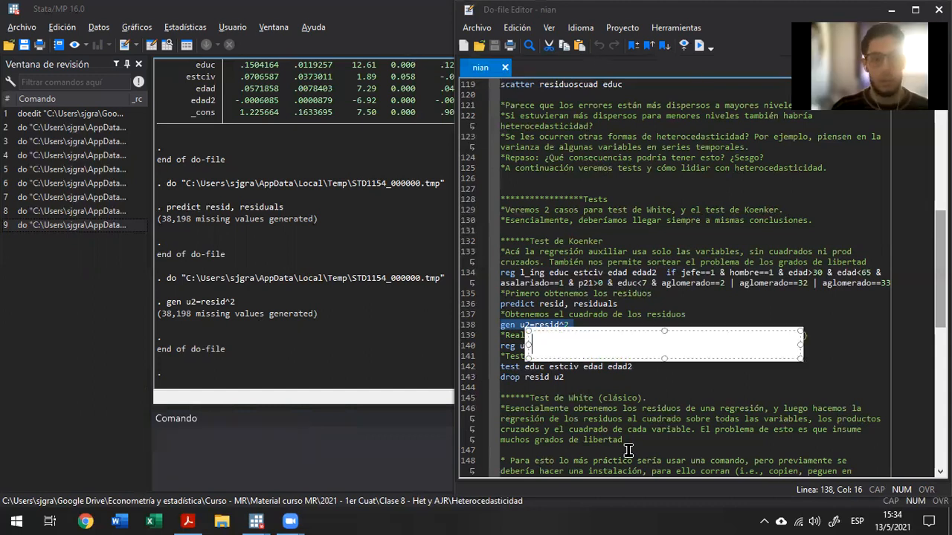
pyautogui.click(541, 346)
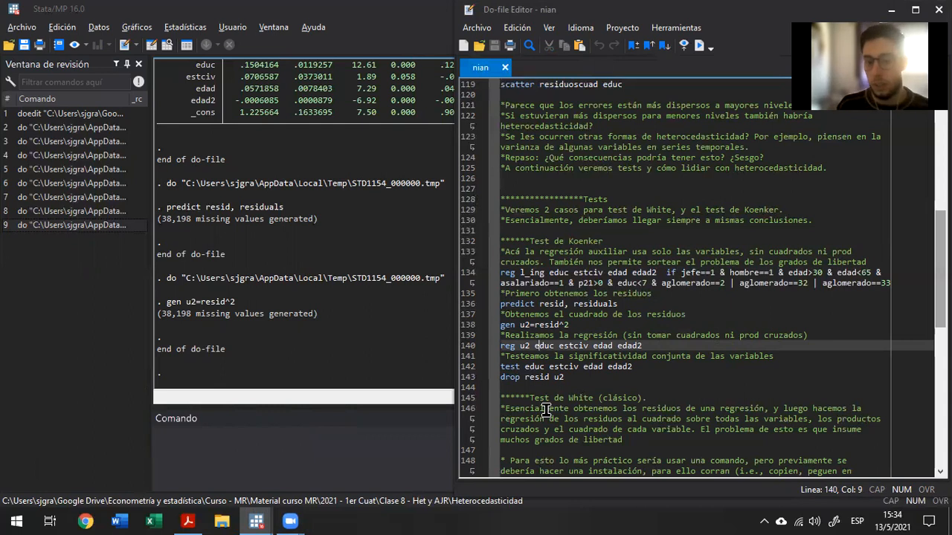
pyautogui.press('Left')
pyautogui.hotkey('ctrl', 'shift', 'Right')
pyautogui.hotkey('ctrl', 'shift', 'Right')
pyautogui.hotkey('ctrl', 'shift', 'Right')
pyautogui.hotkey('ctrl', 'shift', 'Right')
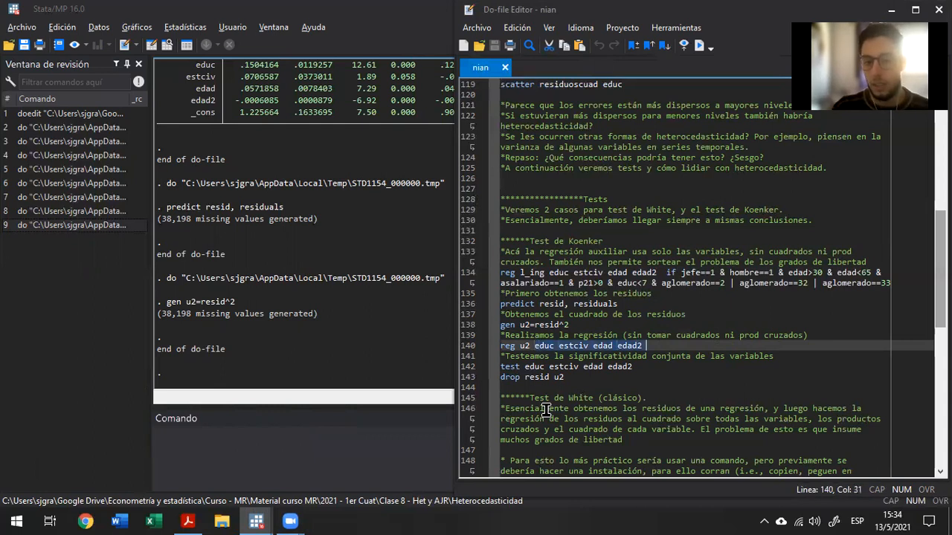
# Highlight the same regressors, educ estciv edad edad2, in the original l_ing regression at line 134 for comparison.
pyautogui.press('Up')
pyautogui.press('Up')
pyautogui.press('Up')
pyautogui.press('Up')
pyautogui.press('Up')
pyautogui.press('Up')
pyautogui.press('Right')
pyautogui.hotkey('ctrl', 'shift', 'Left')
pyautogui.hotkey('ctrl', 'shift', 'Left')
pyautogui.hotkey('ctrl', 'shift', 'Left')
pyautogui.hotkey('ctrl', 'shift', 'Left')
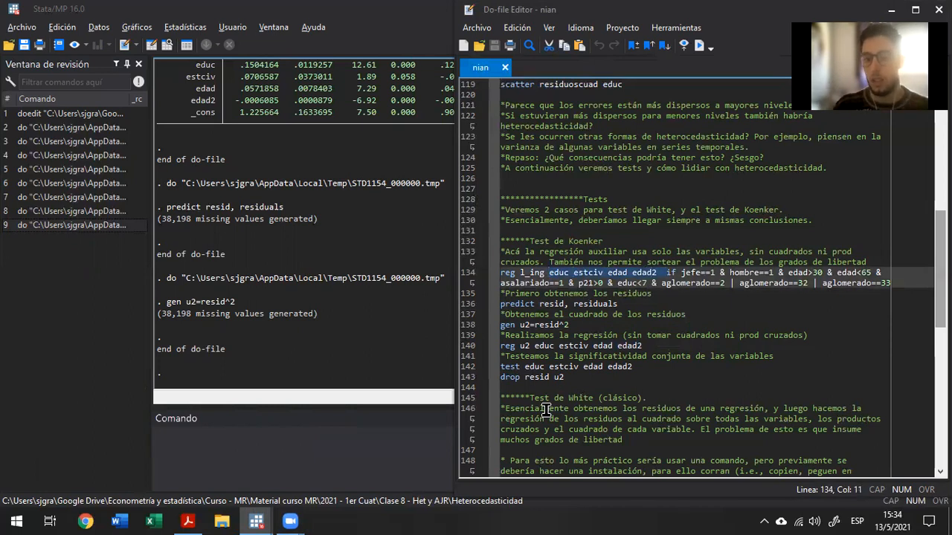
# Return to the auxiliary regression at line 140 and select its regressors educ estciv edad edad2 again.
pyautogui.press('Down')
pyautogui.press('Down')
pyautogui.press('Down')
pyautogui.press('Down')
pyautogui.press('Down')
pyautogui.press('Down')
pyautogui.hotkey('ctrl', 'Left')
pyautogui.hotkey('ctrl', 'shift', 'Right')
pyautogui.hotkey('ctrl', 'shift', 'Right')
pyautogui.hotkey('ctrl', 'shift', 'Right')
pyautogui.hotkey('ctrl', 'shift', 'Right')
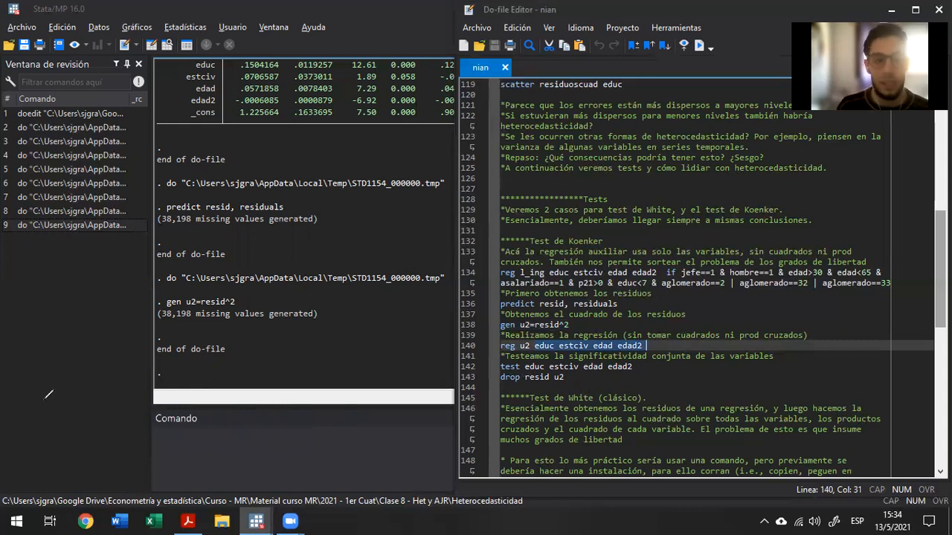
# Handwrite the equation u² = f(X) in red across the lower part of the results output.
pyautogui.moveTo(44, 386); pyautogui.dragTo(54, 412)
pyautogui.moveTo(26, 441)
pyautogui.mouseDown()
pyautogui.moveTo(56, 370)
pyautogui.moveTo(66, 410)
pyautogui.moveTo(119, 413)
pyautogui.mouseUp()
pyautogui.moveTo(110, 352); pyautogui.dragTo(135, 372)
pyautogui.moveTo(145, 405)
pyautogui.mouseDown()
pyautogui.moveTo(180, 397)
pyautogui.moveTo(202, 377)
pyautogui.mouseUp()
pyautogui.moveTo(217, 418); pyautogui.dragTo(263, 331)
pyautogui.moveTo(225, 368); pyautogui.dragTo(277, 366)
pyautogui.moveTo(292, 327)
pyautogui.mouseDown()
pyautogui.moveTo(283, 398)
pyautogui.moveTo(297, 394)
pyautogui.mouseUp()
pyautogui.moveTo(321, 341); pyautogui.dragTo(366, 399)
pyautogui.moveTo(353, 329); pyautogui.dragTo(296, 394)
pyautogui.moveTo(359, 295); pyautogui.dragTo(375, 413)
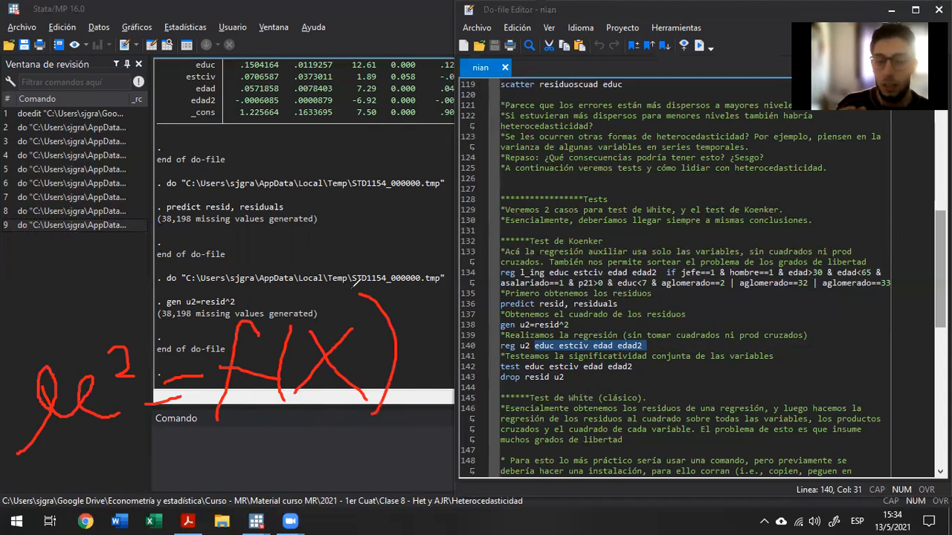
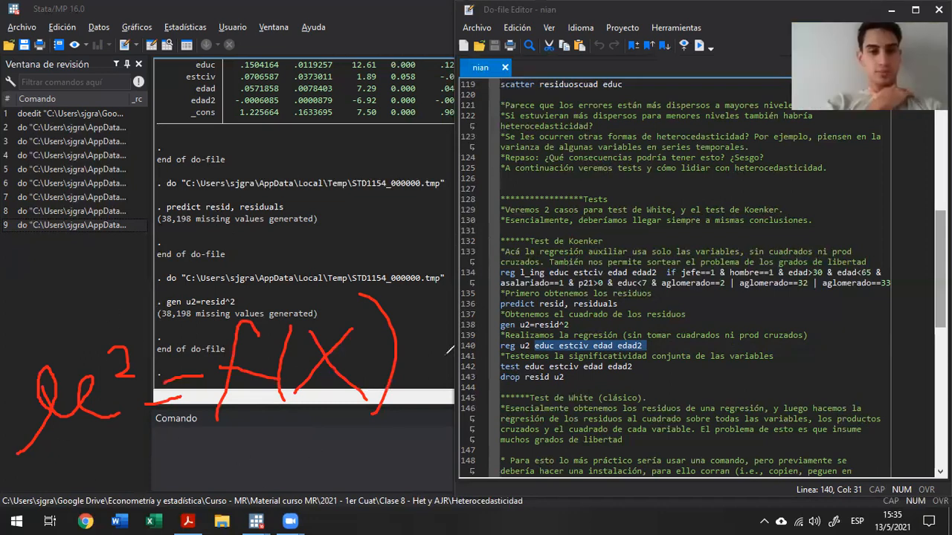
# Remove the whole handwritten u² = f(X) equation from the screen, including the extra term being added to it.
pyautogui.moveTo(437, 319)
pyautogui.mouseDown()
pyautogui.moveTo(430, 367)
pyautogui.moveTo(454, 344)
pyautogui.moveTo(455, 319)
pyautogui.moveTo(477, 315)
pyautogui.moveTo(463, 340)
pyautogui.moveTo(491, 363)
pyautogui.mouseUp()
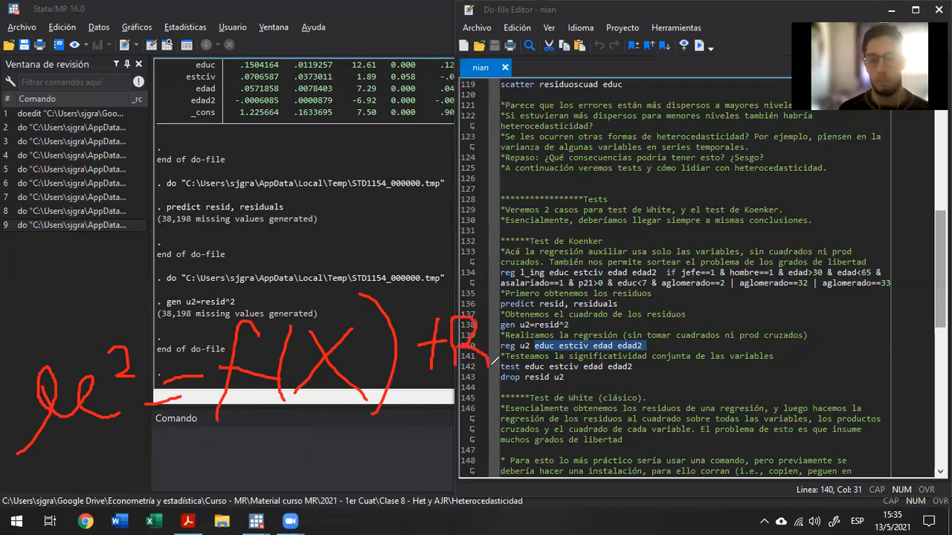
pyautogui.hotkey('ctrl', 'z')
pyautogui.hotkey('ctrl', 'z')
pyautogui.hotkey('ctrl', 'z')
pyautogui.hotkey('ctrl', 'z')
pyautogui.hotkey('ctrl', 'z')
pyautogui.hotkey('ctrl', 'z')
pyautogui.hotkey('ctrl', 'z')
pyautogui.hotkey('ctrl', 'z')
pyautogui.hotkey('ctrl', 'z')
pyautogui.hotkey('ctrl', 'z')
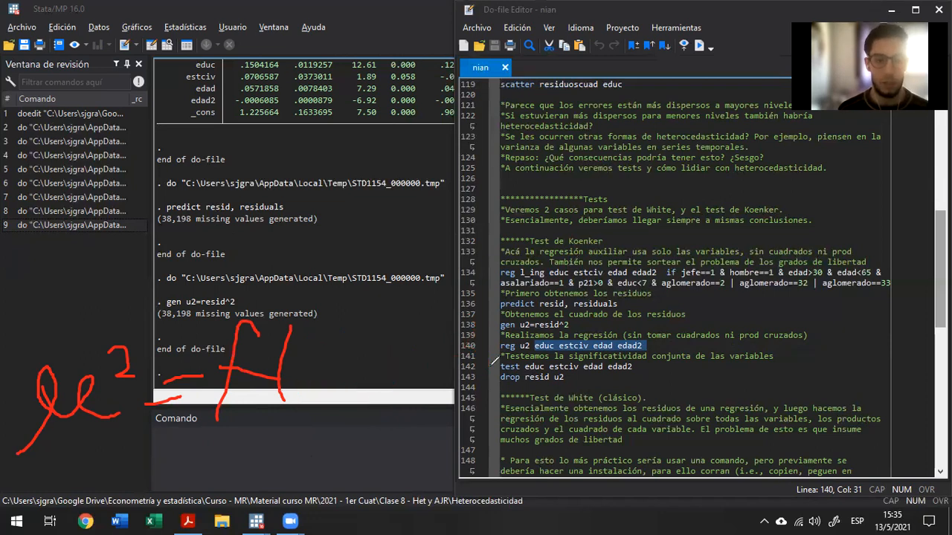
pyautogui.hotkey('ctrl', 'z')
pyautogui.hotkey('ctrl', 'z')
pyautogui.hotkey('ctrl', 'z')
pyautogui.hotkey('ctrl', 'z')
pyautogui.hotkey('ctrl', 'z')
pyautogui.hotkey('ctrl', 'z')
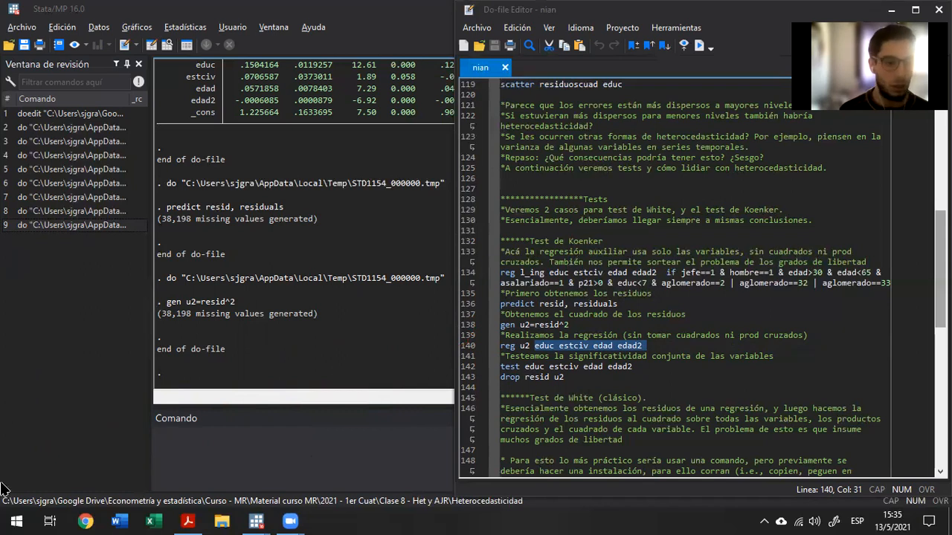
# Handwrite the equation û² = γ̂X in red across the lower part of the results output.
pyautogui.moveTo(16, 429)
pyautogui.mouseDown()
pyautogui.moveTo(63, 363)
pyautogui.moveTo(81, 365)
pyautogui.moveTo(82, 395)
pyautogui.mouseUp()
pyautogui.moveTo(90, 352)
pyautogui.mouseDown()
pyautogui.moveTo(108, 350)
pyautogui.moveTo(112, 365)
pyautogui.moveTo(148, 378)
pyautogui.moveTo(141, 365)
pyautogui.mouseUp()
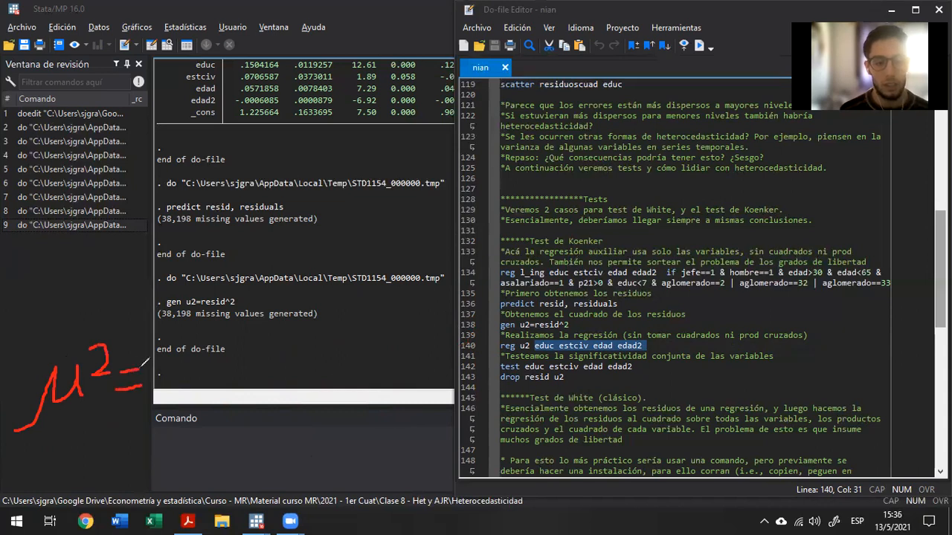
pyautogui.moveTo(51, 358); pyautogui.dragTo(88, 353)
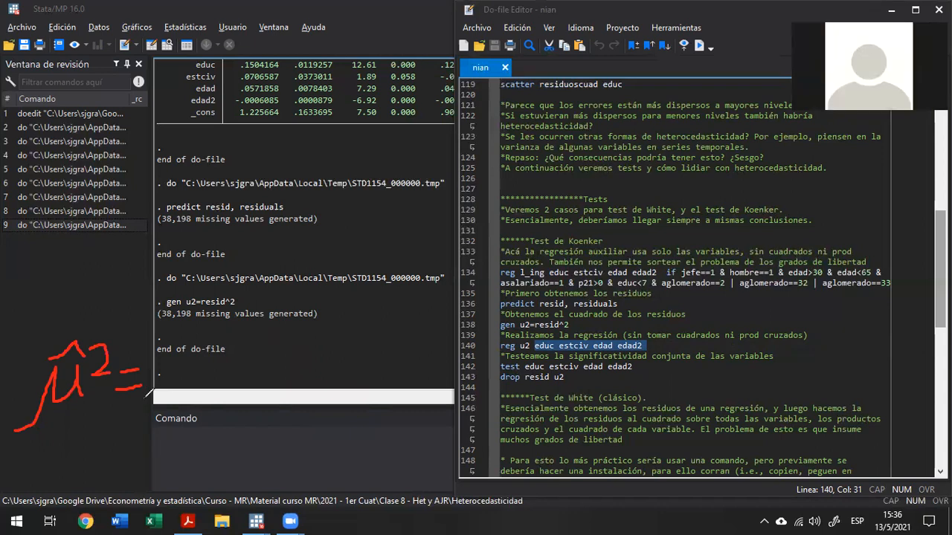
pyautogui.moveTo(201, 336)
pyautogui.mouseDown()
pyautogui.moveTo(166, 360)
pyautogui.moveTo(197, 364)
pyautogui.moveTo(151, 343)
pyautogui.mouseUp()
pyautogui.moveTo(226, 380); pyautogui.dragTo(254, 323)
pyautogui.moveTo(258, 364); pyautogui.dragTo(227, 327)
pyautogui.moveTo(166, 323)
pyautogui.mouseDown()
pyautogui.moveTo(177, 302)
pyautogui.moveTo(191, 322)
pyautogui.mouseUp()
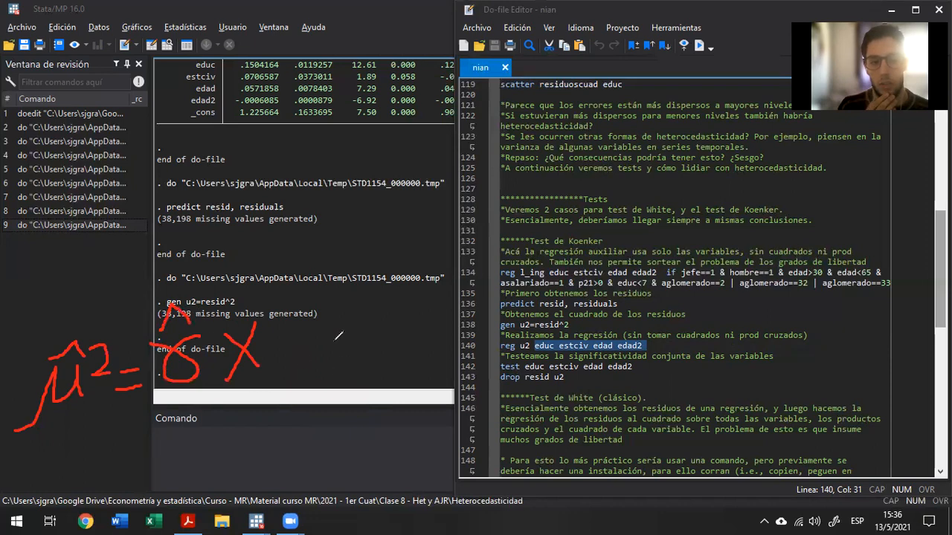
pyautogui.moveTo(286, 320)
pyautogui.mouseDown()
pyautogui.moveTo(297, 355)
pyautogui.moveTo(301, 334)
pyautogui.moveTo(325, 359)
pyautogui.mouseUp()
pyautogui.moveTo(325, 319); pyautogui.dragTo(343, 301)
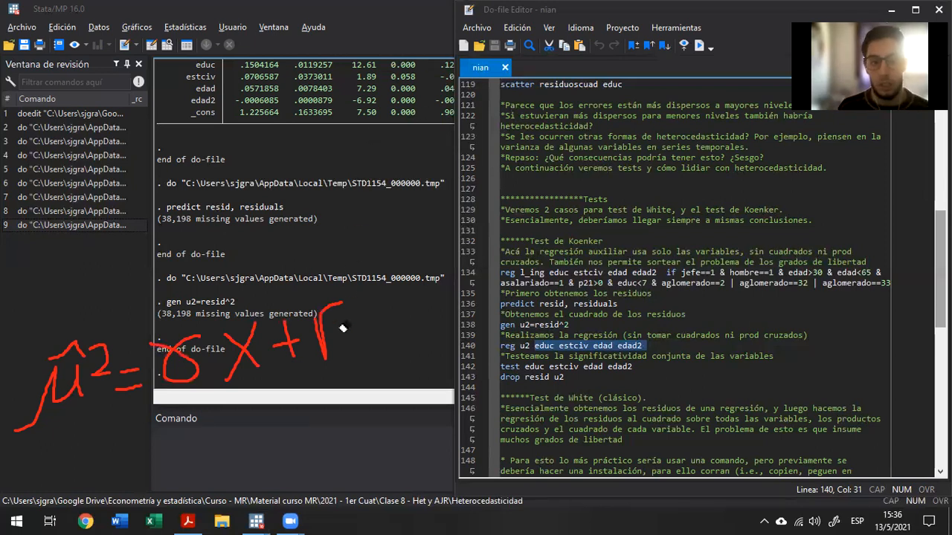
pyautogui.moveTo(343, 331); pyautogui.dragTo(291, 340)
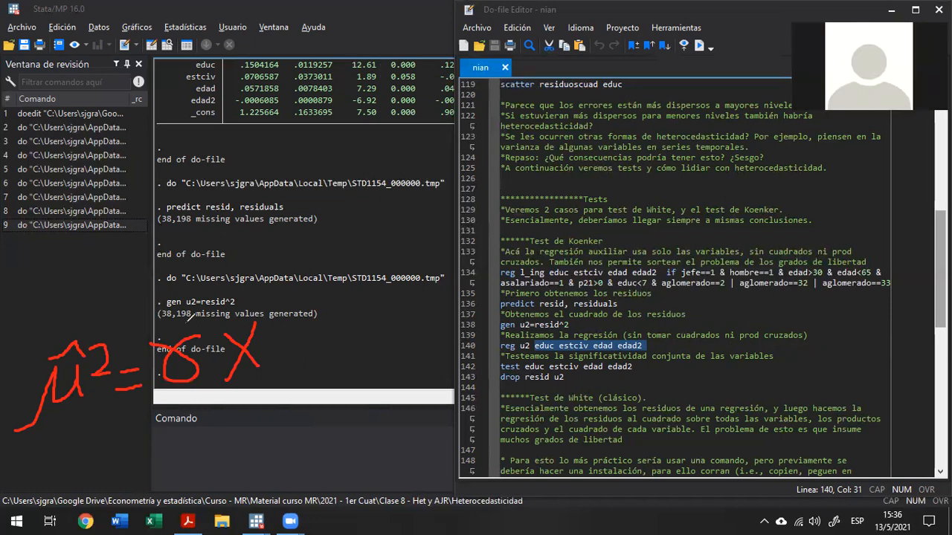
# Mark the squared residual and the coefficient γ in the handwritten equation with purple hats above and purple strokes underneath.
pyautogui.moveTo(187, 324)
pyautogui.mouseDown()
pyautogui.moveTo(163, 306)
pyautogui.moveTo(155, 336)
pyautogui.mouseUp()
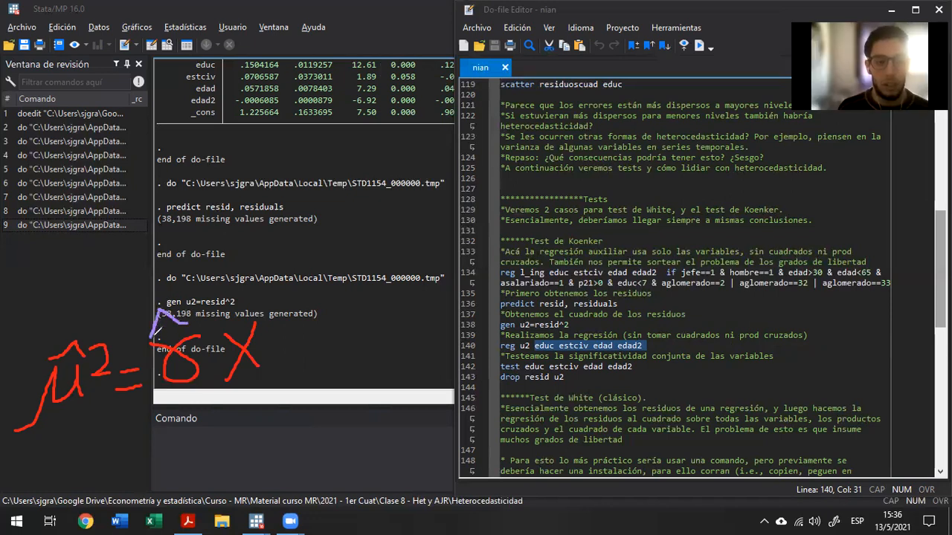
pyautogui.moveTo(99, 322)
pyautogui.mouseDown()
pyautogui.moveTo(39, 295)
pyautogui.moveTo(29, 348)
pyautogui.mouseUp()
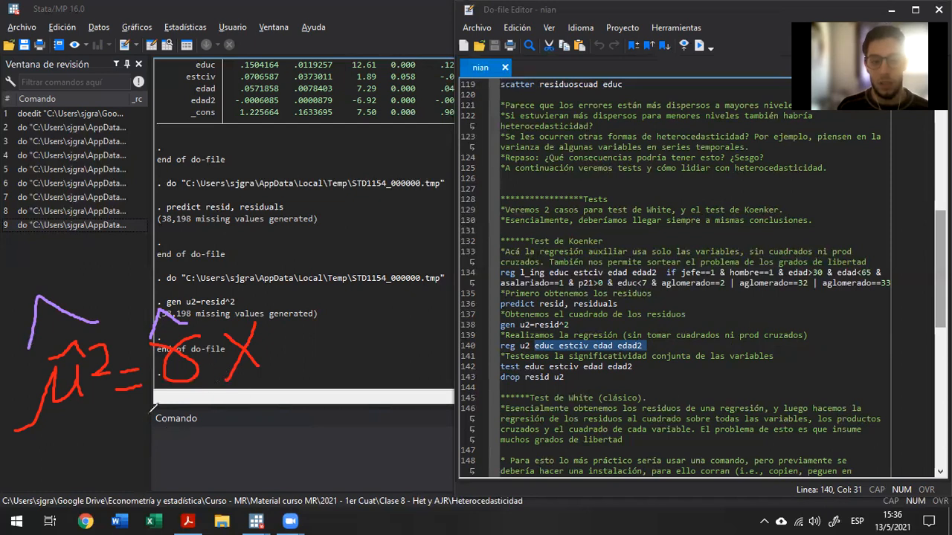
pyautogui.moveTo(212, 401); pyautogui.dragTo(161, 411)
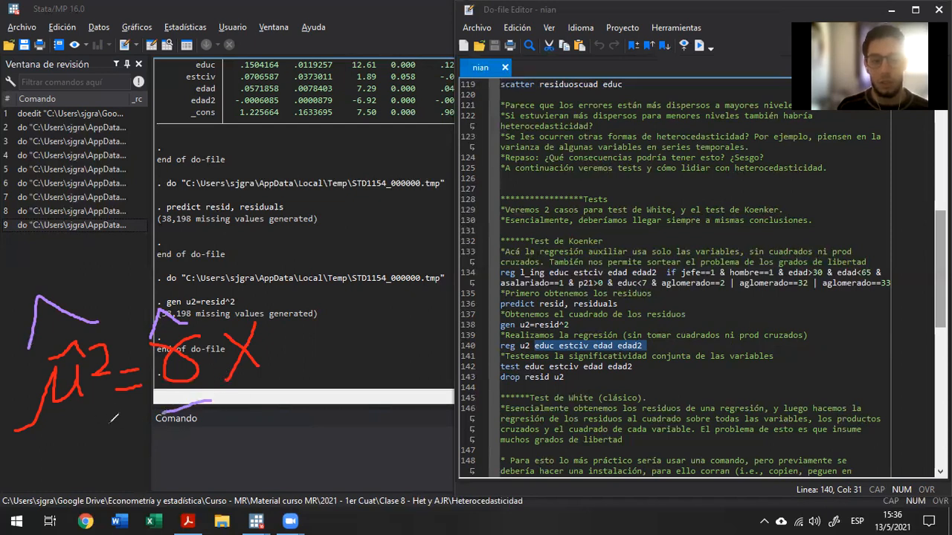
pyautogui.moveTo(122, 429)
pyautogui.mouseDown()
pyautogui.moveTo(48, 463)
pyautogui.moveTo(14, 451)
pyautogui.mouseUp()
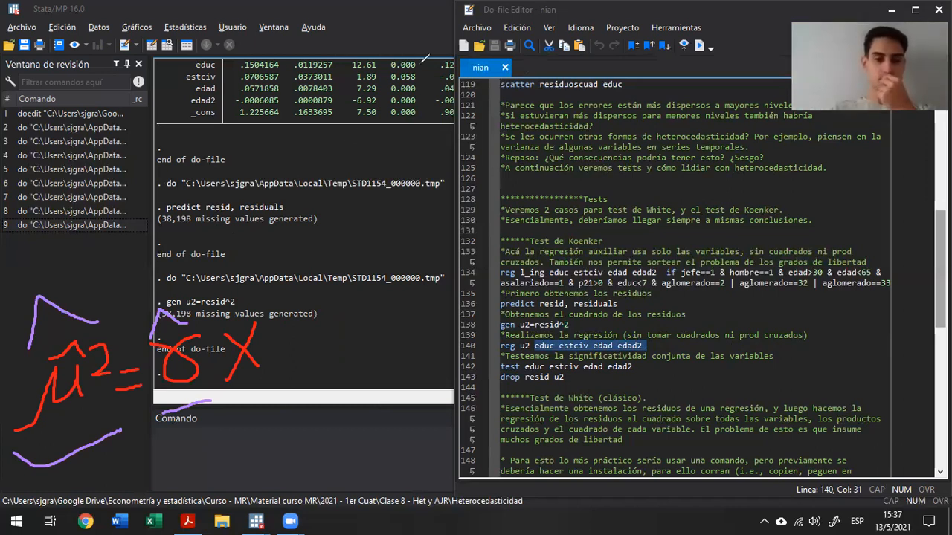
# Clear all annotations and run the auxiliary regression of u2 on educ estciv edad edad2 at line 140.
pyautogui.click(425, 59)
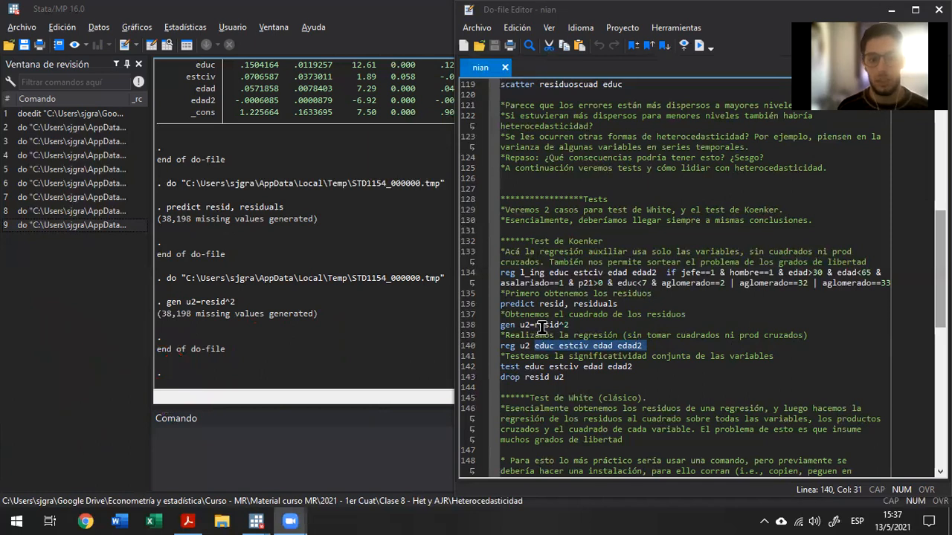
pyautogui.click(530, 346)
pyautogui.tripleClick(530, 347)
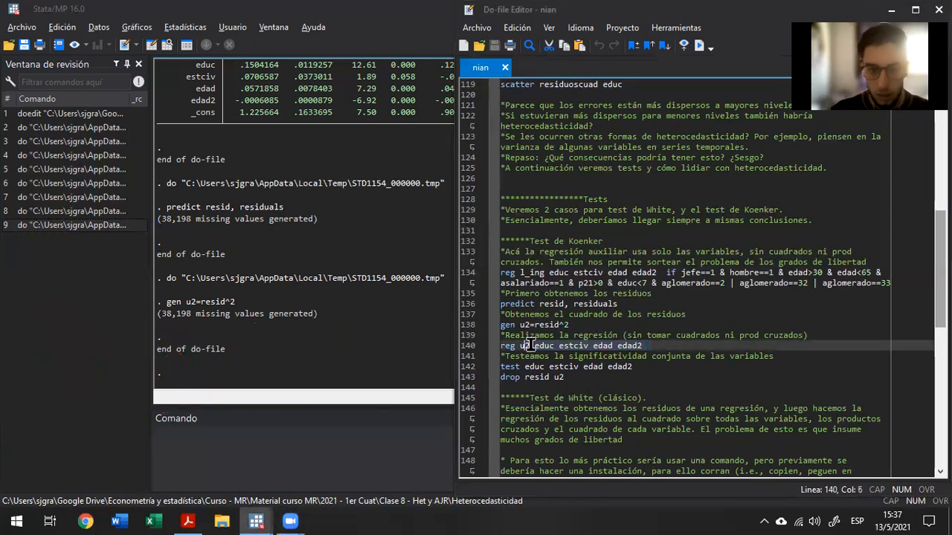
pyautogui.hotkey('ctrl', 'd')
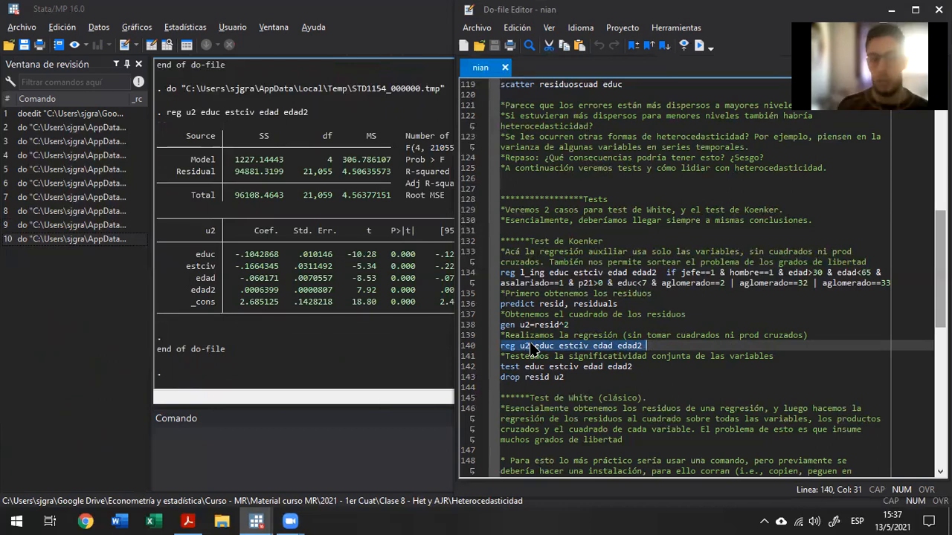
# Highlight the educ, estciv, edad and edad2 coefficient rows in the u2 regression output.
pyautogui.click(321, 281)
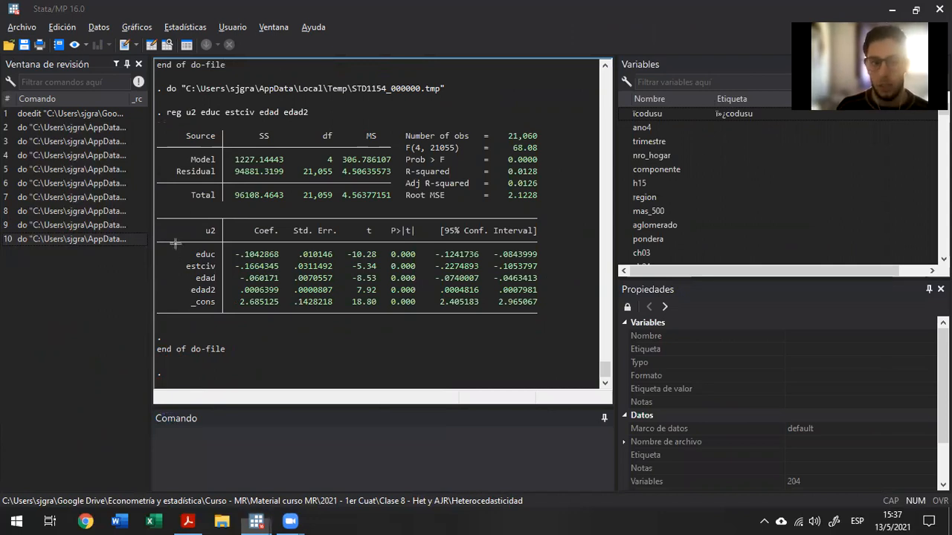
pyautogui.moveTo(177, 249); pyautogui.dragTo(548, 297)
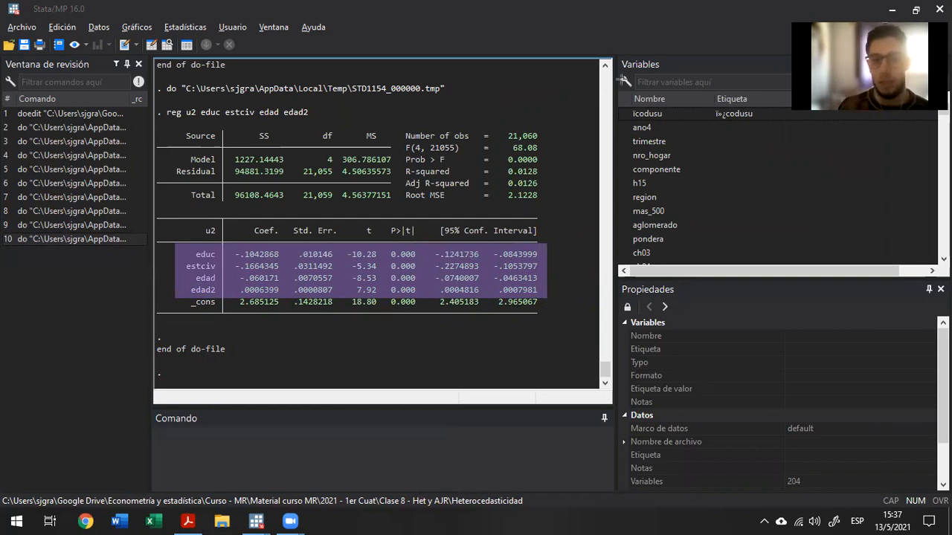
pyautogui.click(621, 80)
pyautogui.click(297, 62)
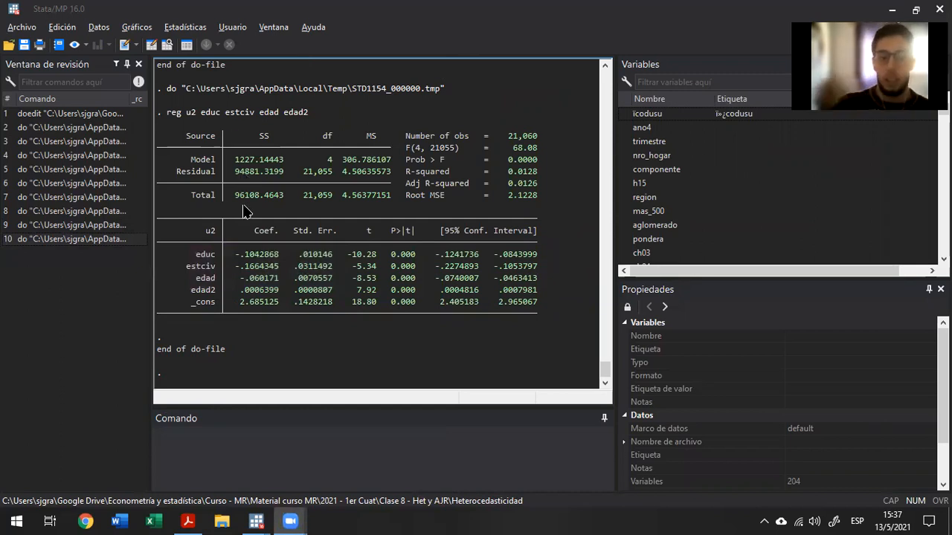
pyautogui.moveTo(177, 239); pyautogui.dragTo(541, 296)
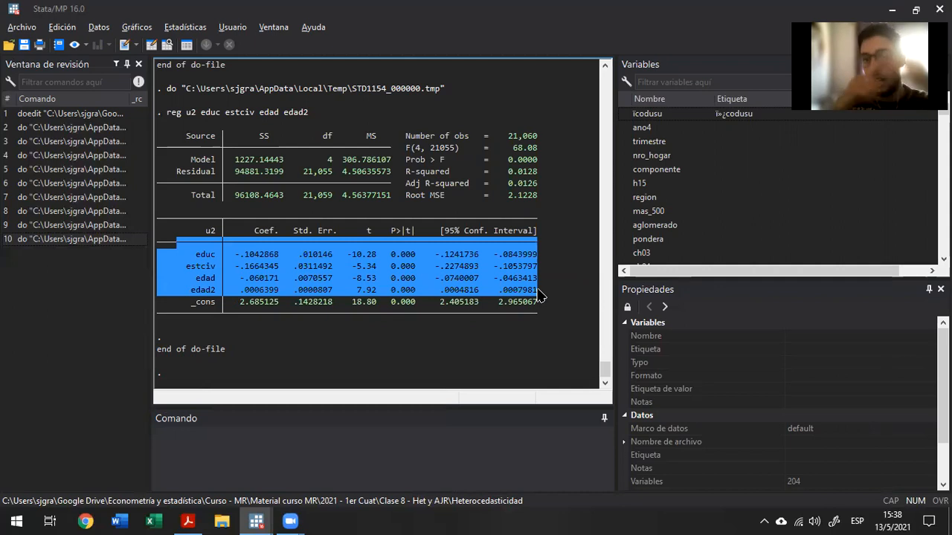
# Return to the do-file and run the joint significance test of educ estciv edad edad2 at line 142.
pyautogui.hotkey('alt', 'Tab')
pyautogui.hotkey('alt', 'Tab')
pyautogui.hotkey('alt', 'Tab')
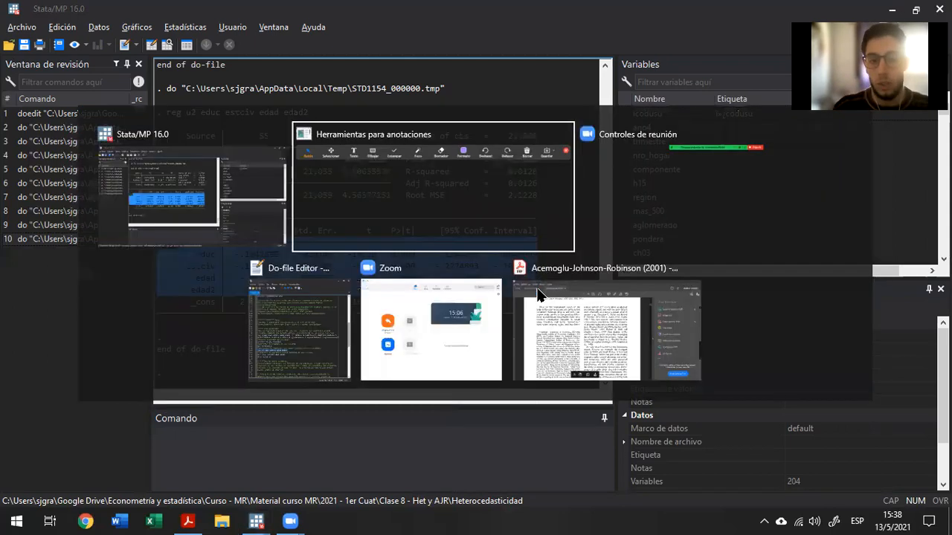
pyautogui.press('Home')
pyautogui.hotkey('shift', 'End')
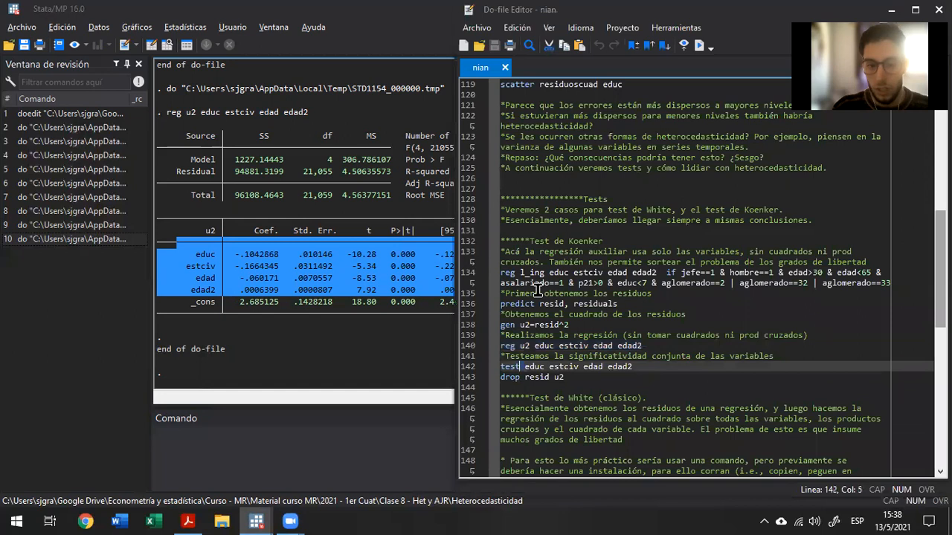
pyautogui.hotkey('ctrl', 'd')
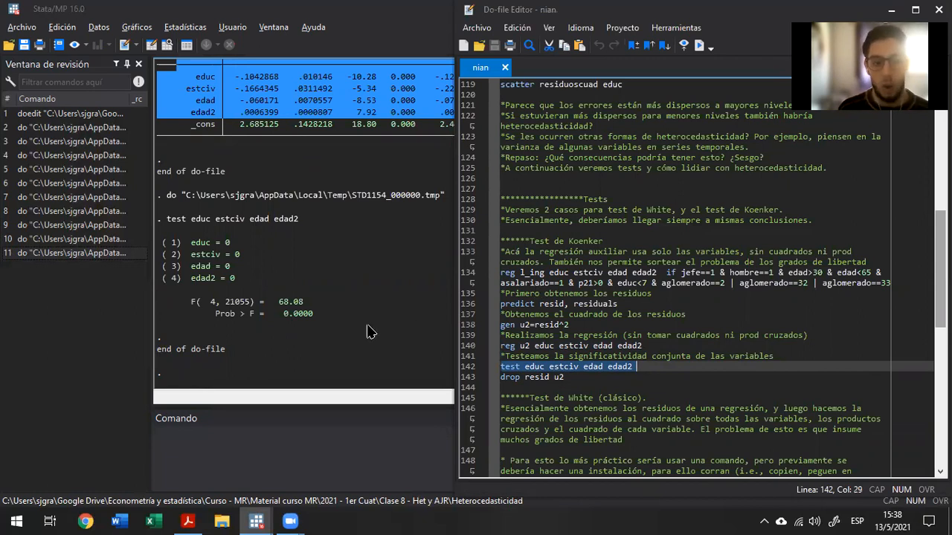
# Examine the F statistic in the joint test output, highlighting its degrees of freedom.
pyautogui.click(236, 310)
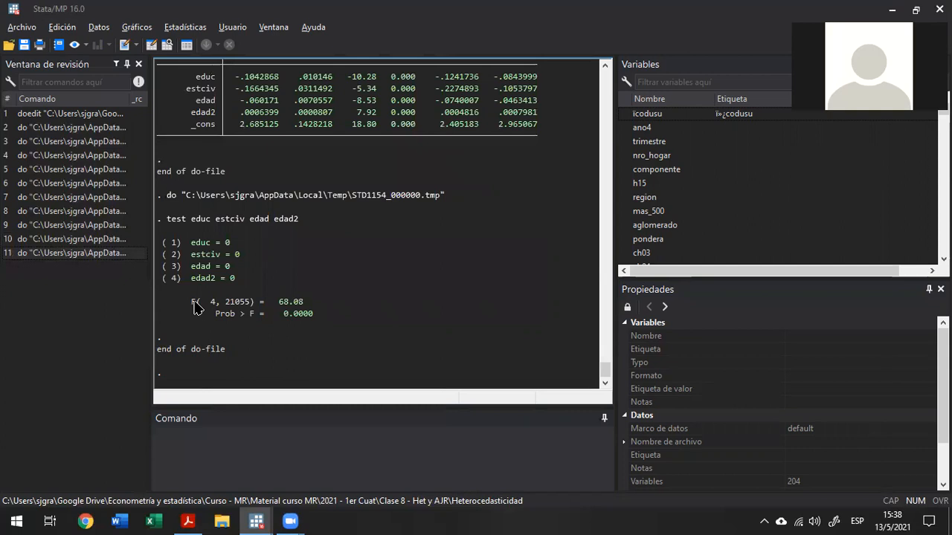
pyautogui.moveTo(188, 301); pyautogui.dragTo(255, 304)
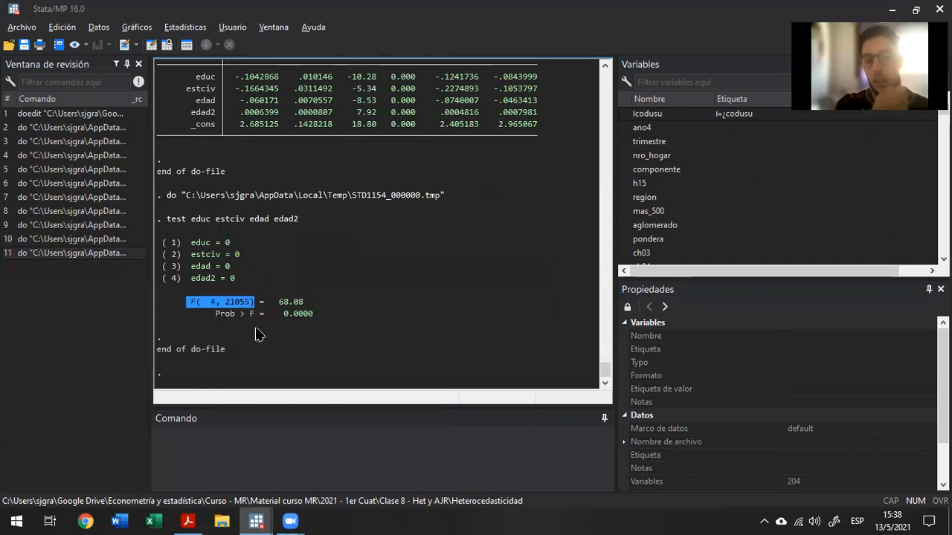
pyautogui.click(202, 304)
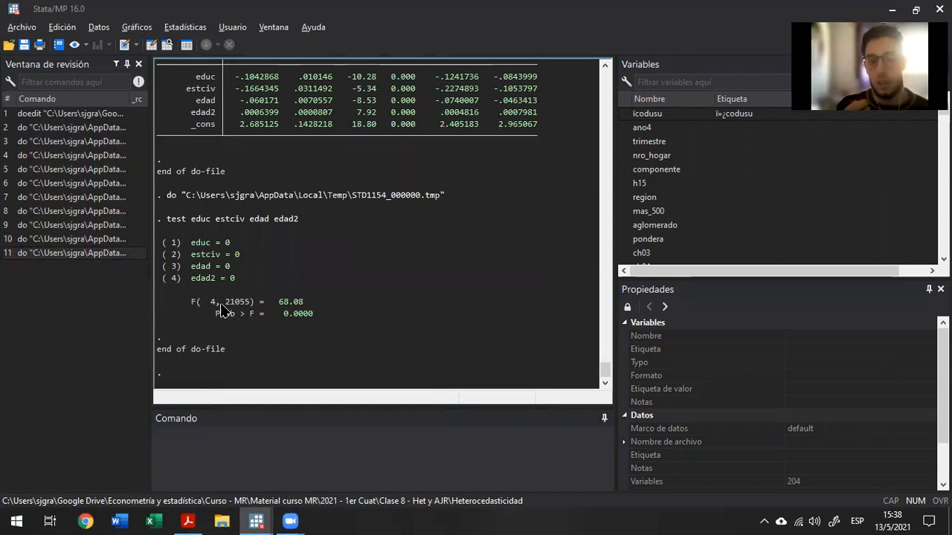
pyautogui.doubleClick(212, 303)
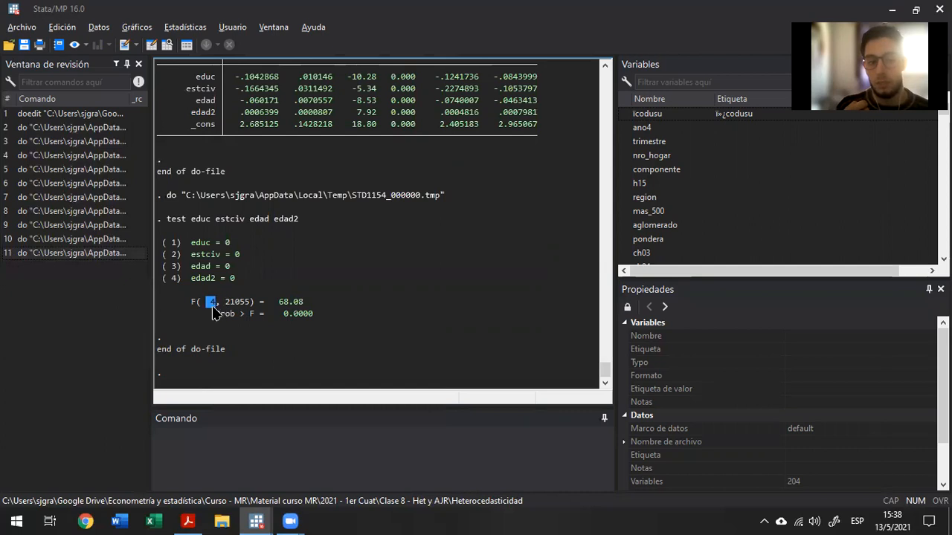
pyautogui.moveTo(224, 303); pyautogui.dragTo(307, 295)
pyautogui.click(308, 295)
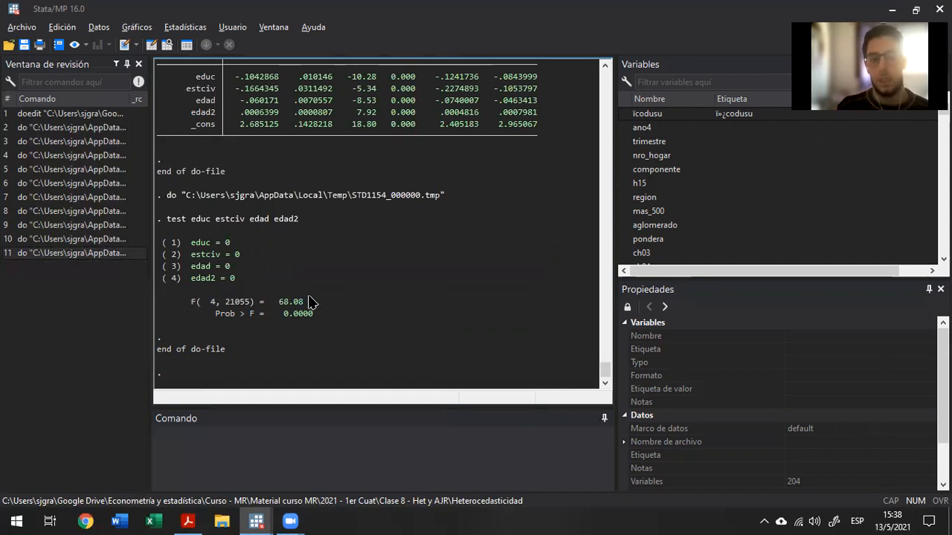
# Highlight the joint test's Prob > F line and the four null hypotheses on educ, estciv, edad and edad2.
pyautogui.moveTo(207, 313); pyautogui.dragTo(327, 318)
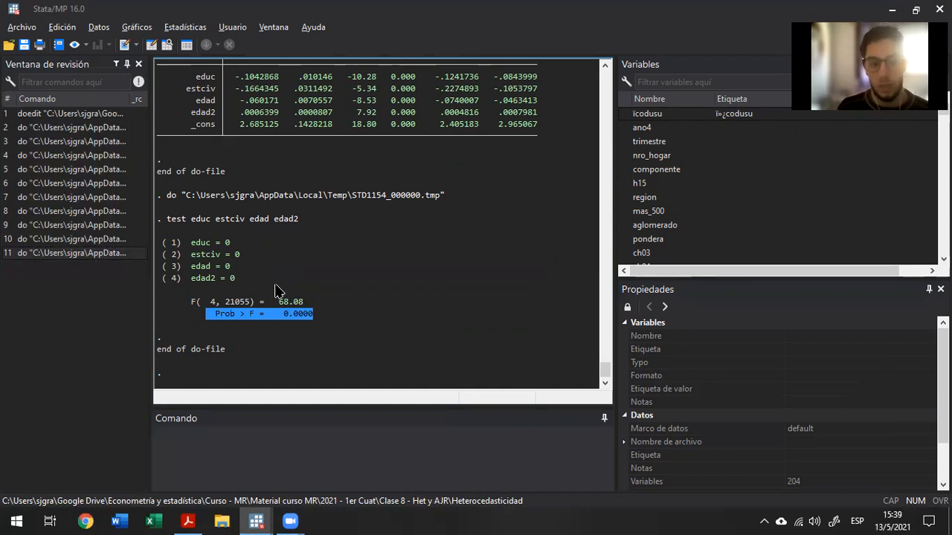
pyautogui.moveTo(268, 283); pyautogui.dragTo(178, 239)
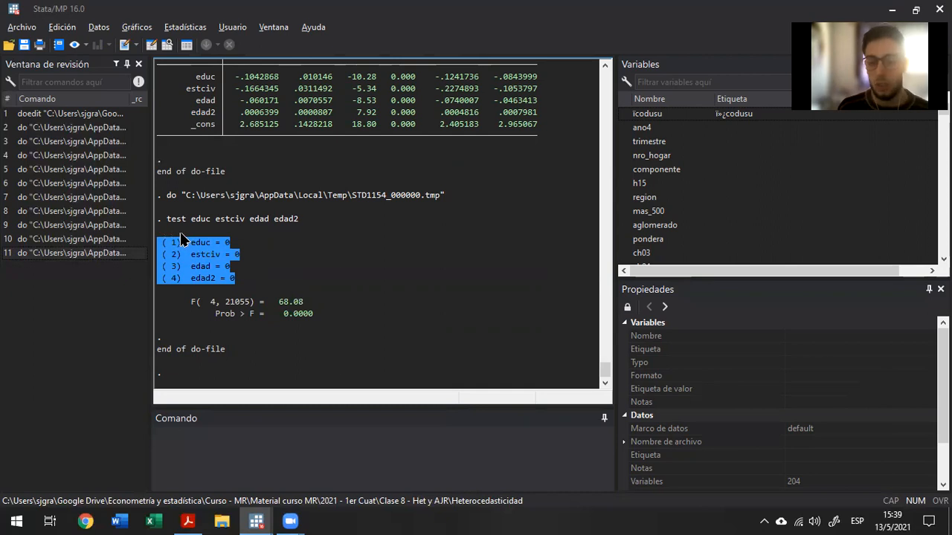
pyautogui.scroll(5, 184, 239)
pyautogui.scroll(-5, 184, 240)
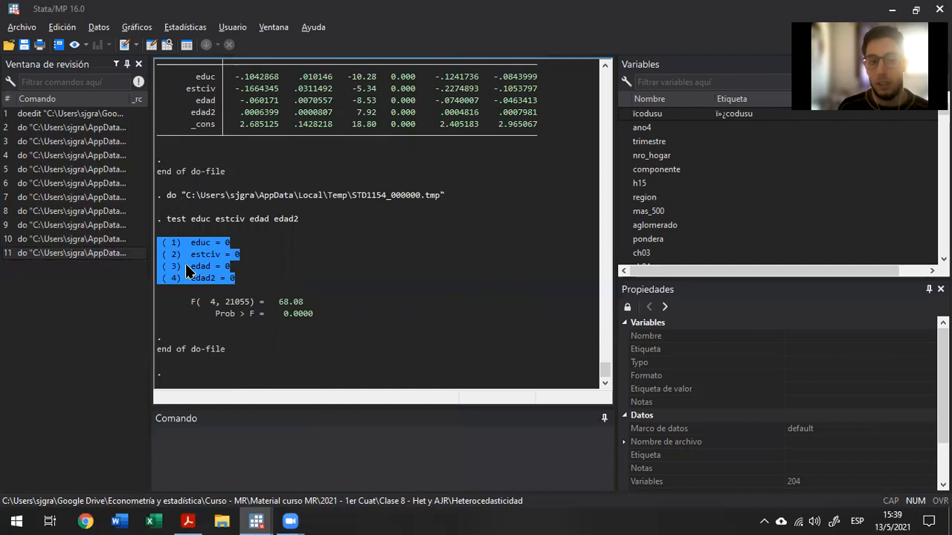
pyautogui.click(213, 236)
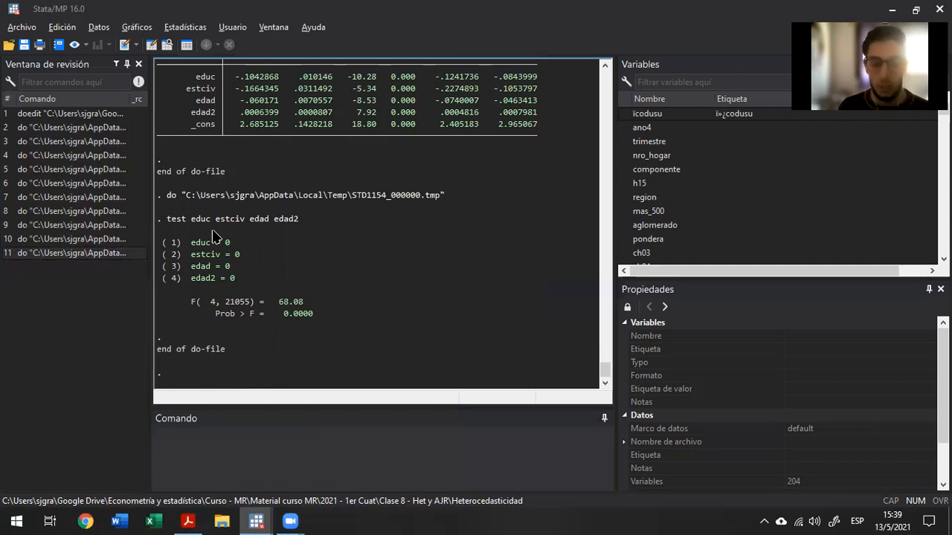
# Move to the drop resid u2 line in the do-file, and revisit the _cons row of the u2 regression table.
pyautogui.hotkey('alt', 'Tab')
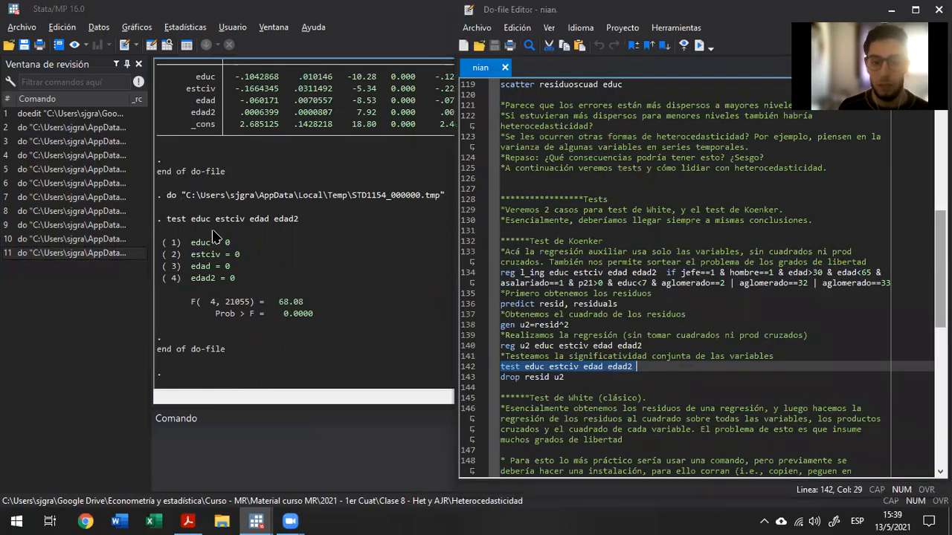
pyautogui.press('Down')
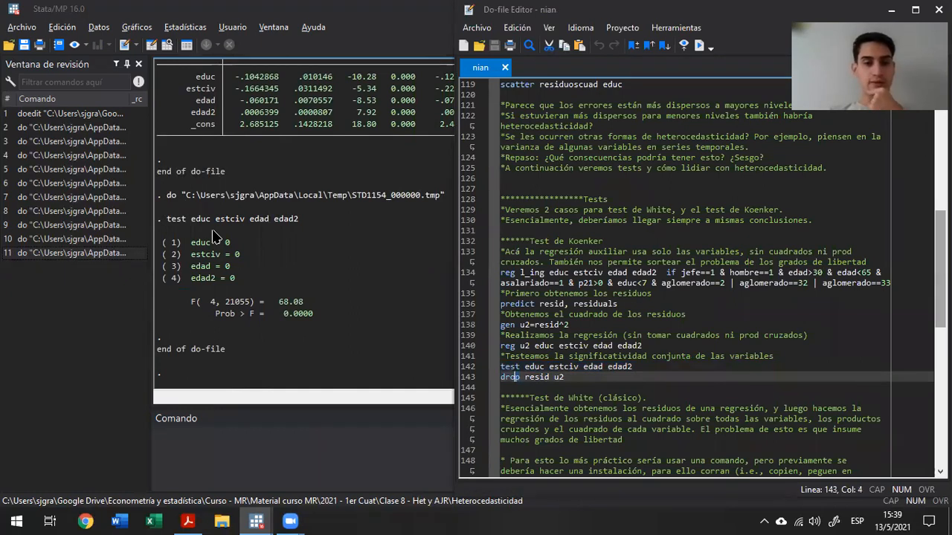
pyautogui.click(215, 237)
pyautogui.scroll(5, 299, 244)
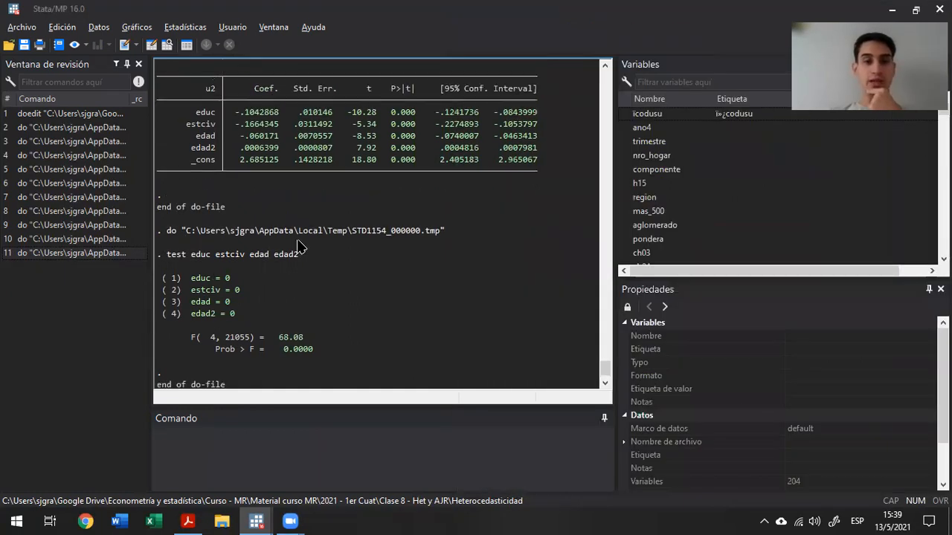
pyautogui.moveTo(405, 159); pyautogui.dragTo(557, 165)
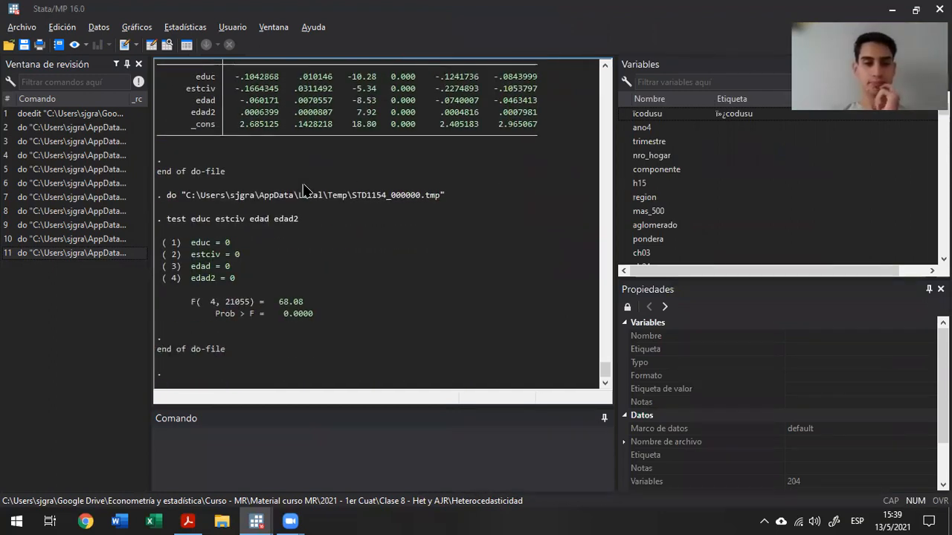
# Review the u2 regression table against the joint significance test output in the results.
pyautogui.scroll(3, 383, 204)
pyautogui.scroll(-3, 383, 205)
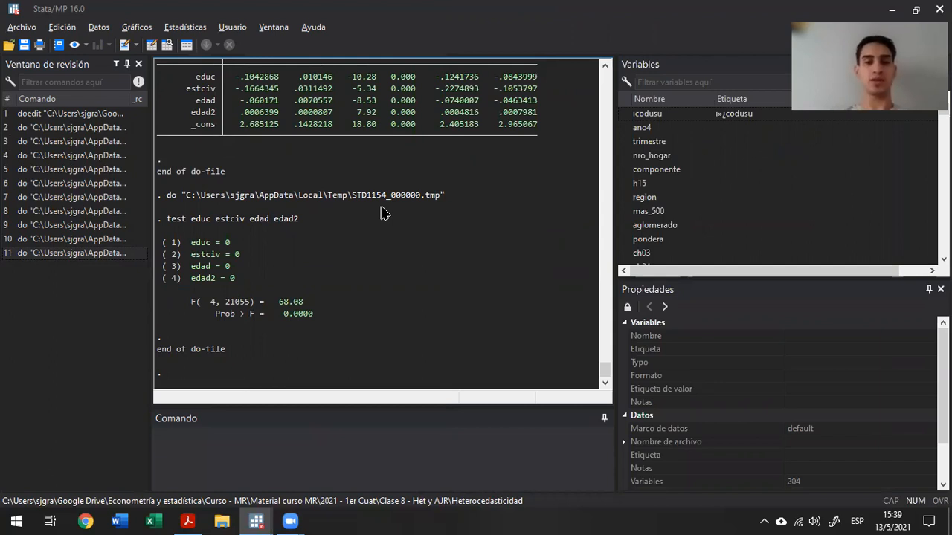
pyautogui.scroll(4, 383, 214)
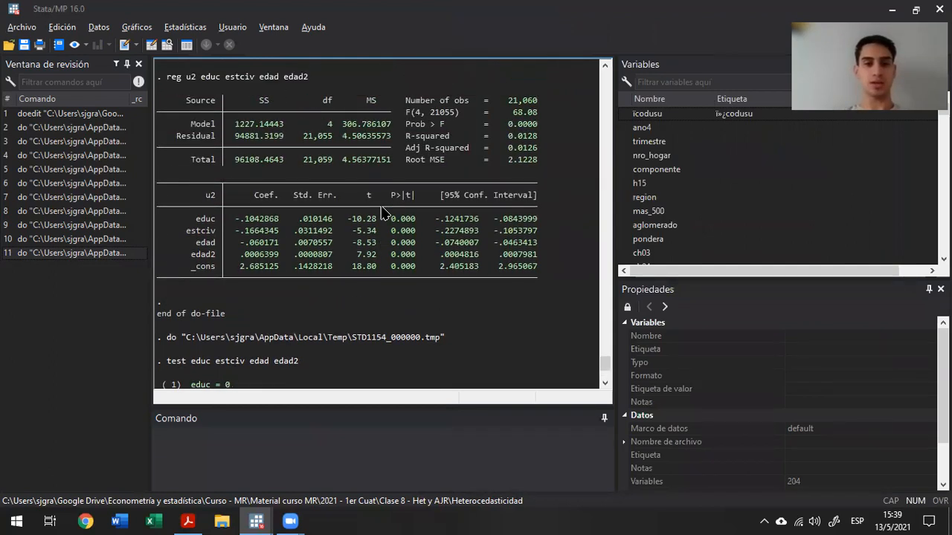
pyautogui.scroll(1, 380, 213)
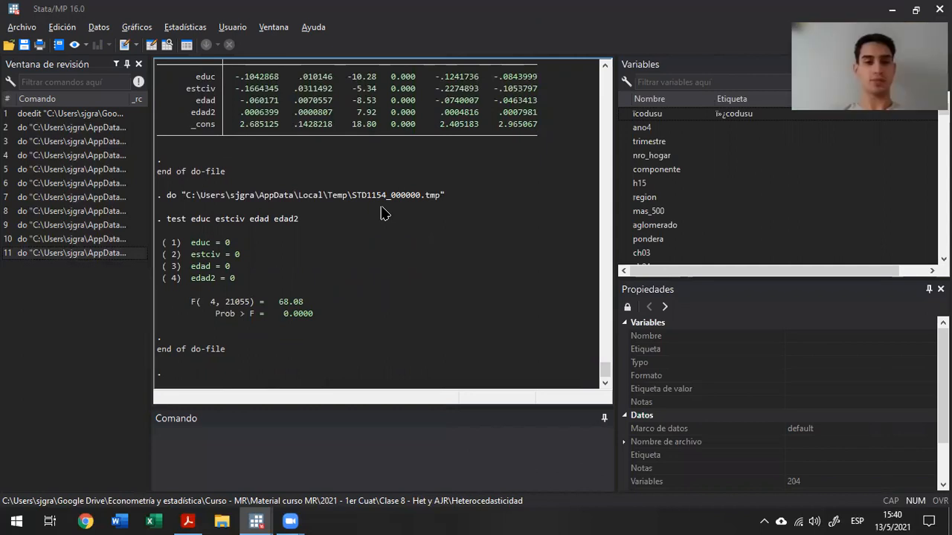
# Return to the do-file and highlight resid in the drop resid u2 command at line 143.
pyautogui.hotkey('alt', 'Tab')
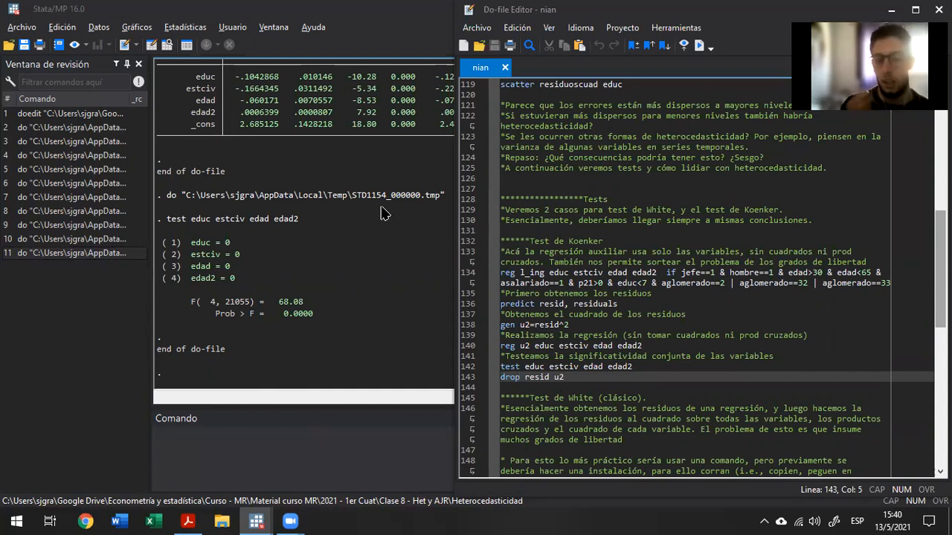
pyautogui.press('Right')
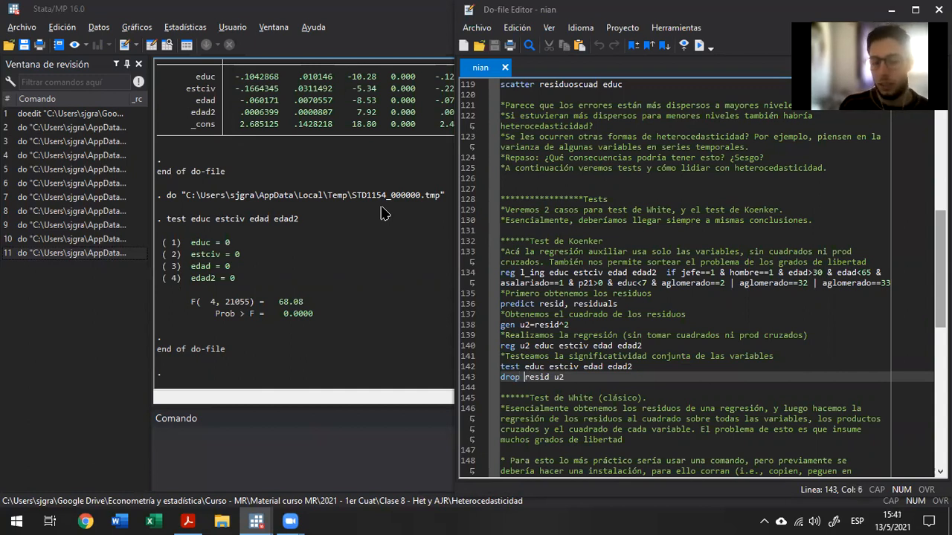
pyautogui.hotkey('shift', 'Right')
pyautogui.hotkey('shift', 'Right')
pyautogui.hotkey('shift', 'Right')
pyautogui.hotkey('shift', 'Right')
pyautogui.hotkey('shift', 'Right')
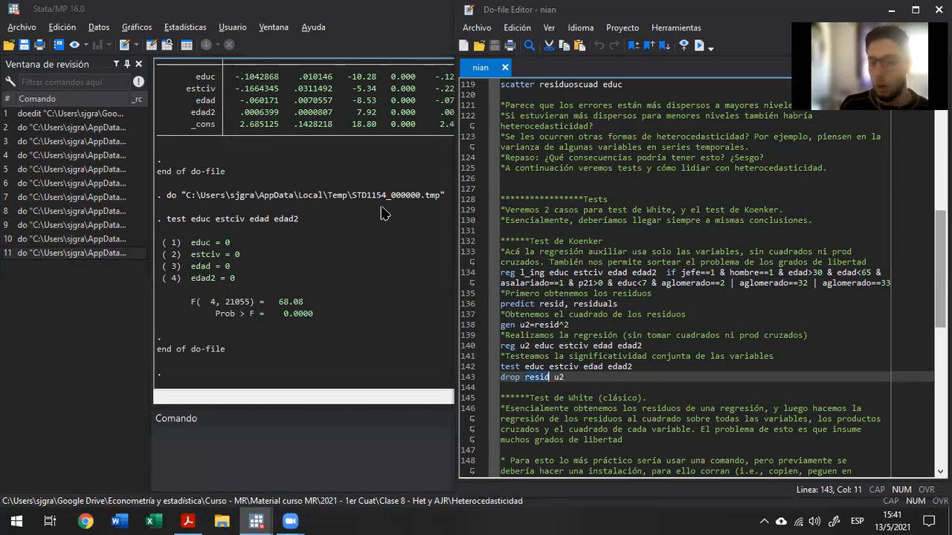
# Extend the selection from the drop command through the White test and Corrección sections to line 177 to preview the remaining code.
pyautogui.hotkey('shift', 'Down')
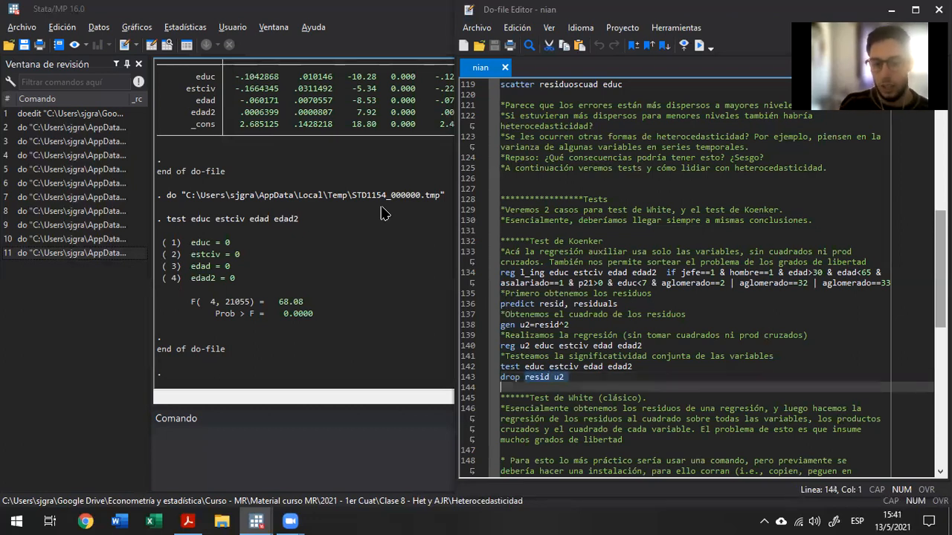
pyautogui.hotkey('shift', 'Down')
pyautogui.hotkey('shift', 'Down')
pyautogui.hotkey('shift', 'Down')
pyautogui.hotkey('shift', 'Down')
pyautogui.hotkey('shift', 'Down')
pyautogui.hotkey('shift', 'Down')
pyautogui.hotkey('shift', 'Down')
pyautogui.hotkey('shift', 'Down')
pyautogui.hotkey('shift', 'Down')
pyautogui.hotkey('shift', 'Down')
pyautogui.hotkey('shift', 'Down')
pyautogui.hotkey('shift', 'Down')
pyautogui.hotkey('shift', 'Down')
pyautogui.hotkey('shift', 'Down')
pyautogui.hotkey('shift', 'Down')
pyautogui.hotkey('shift', 'Down')
pyautogui.hotkey('shift', 'Down')
pyautogui.hotkey('shift', 'Down')
pyautogui.hotkey('shift', 'Down')
pyautogui.hotkey('shift', 'Down')
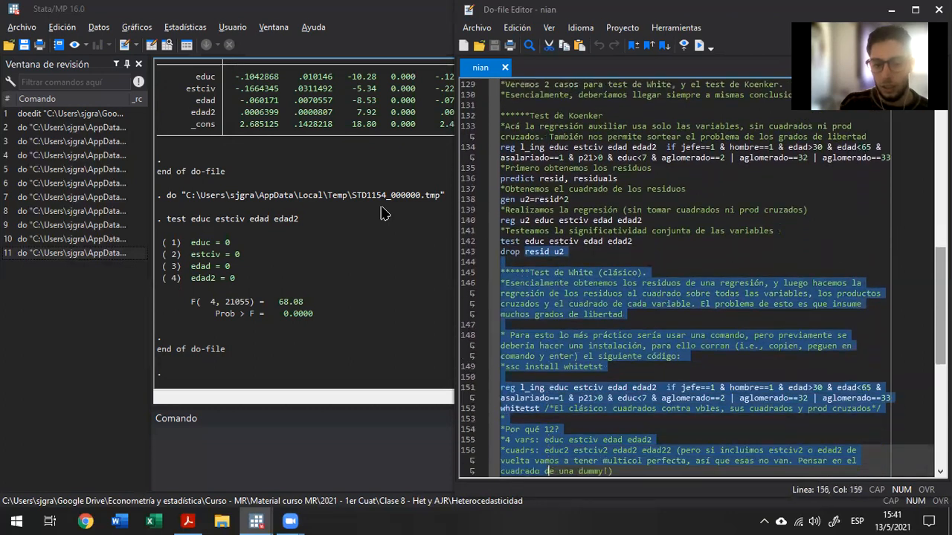
pyautogui.hotkey('shift', 'Down')
pyautogui.hotkey('shift', 'Down')
pyautogui.hotkey('shift', 'Down')
pyautogui.hotkey('shift', 'Down')
pyautogui.hotkey('shift', 'Down')
pyautogui.hotkey('shift', 'Down')
pyautogui.hotkey('shift', 'Down')
pyautogui.hotkey('shift', 'Down')
pyautogui.hotkey('shift', 'Down')
pyautogui.hotkey('shift', 'Down')
pyautogui.hotkey('shift', 'Down')
pyautogui.hotkey('shift', 'Down')
pyautogui.hotkey('shift', 'Down')
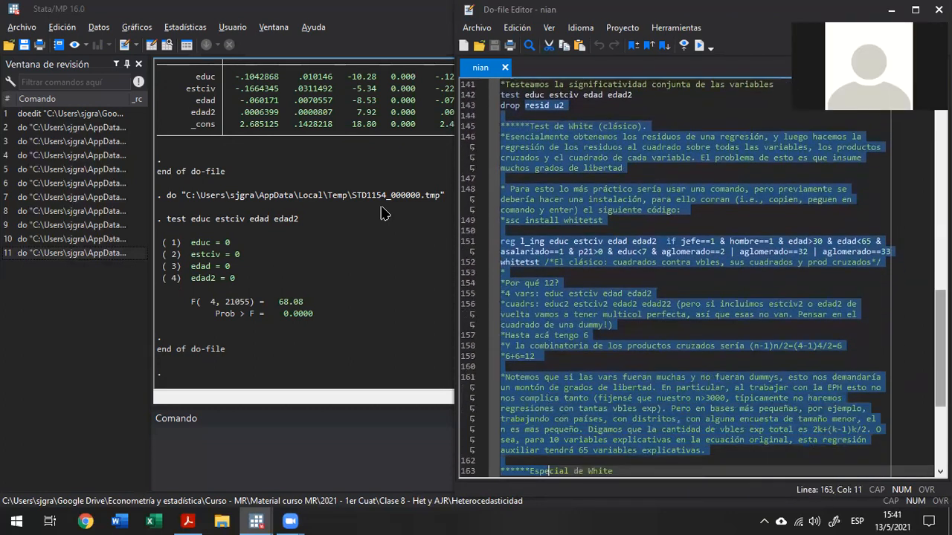
pyautogui.hotkey('shift', 'Down')
pyautogui.hotkey('shift', 'Down')
pyautogui.hotkey('shift', 'Down')
pyautogui.hotkey('shift', 'Down')
pyautogui.hotkey('shift', 'Down')
pyautogui.hotkey('shift', 'Down')
pyautogui.hotkey('shift', 'Down')
pyautogui.hotkey('shift', 'Down')
pyautogui.hotkey('shift', 'Down')
pyautogui.hotkey('shift', 'Down')
pyautogui.hotkey('shift', 'Down')
pyautogui.hotkey('shift', 'Down')
pyautogui.hotkey('shift', 'Down')
pyautogui.hotkey('shift', 'Down')
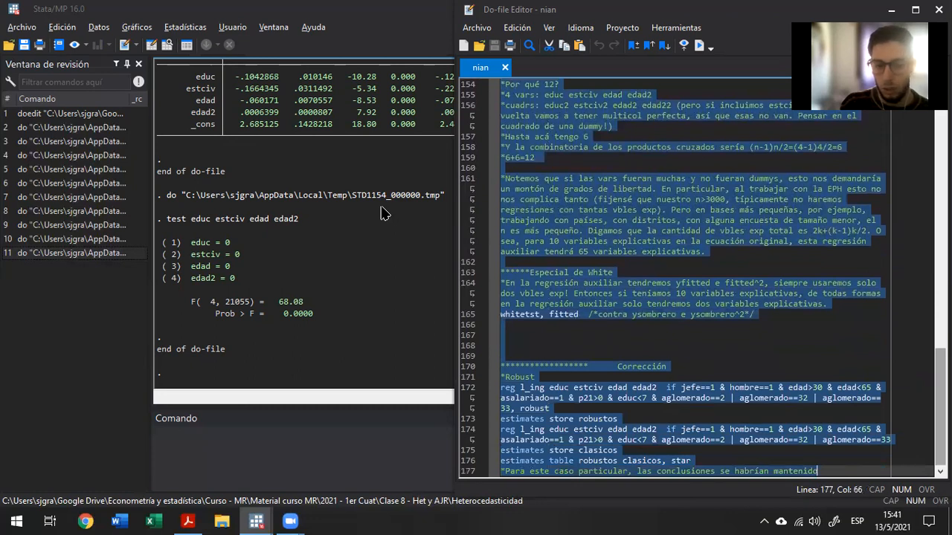
# Clear the long selection and go back to line 143, highlighting only resid in the drop command.
pyautogui.press('Left')
pyautogui.press('Up')
pyautogui.press('Up')
pyautogui.press('Up')
pyautogui.press('Up')
pyautogui.press('Up')
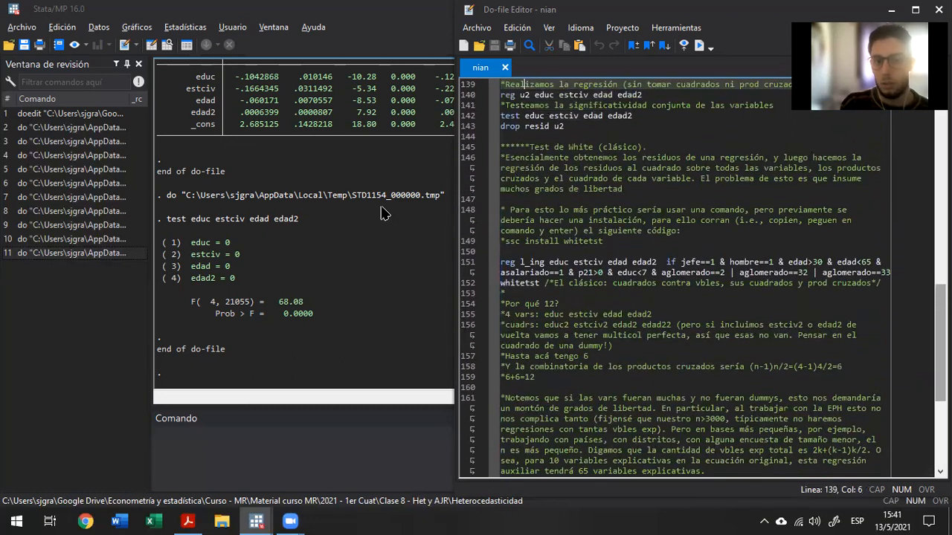
pyautogui.press('Down')
pyautogui.press('Down')
pyautogui.press('Down')
pyautogui.press('Down')
pyautogui.press('Down')
pyautogui.hotkey('shift', 'Right')
pyautogui.hotkey('shift', 'Right')
pyautogui.hotkey('shift', 'Right')
pyautogui.hotkey('shift', 'Right')
pyautogui.hotkey('shift', 'Right')
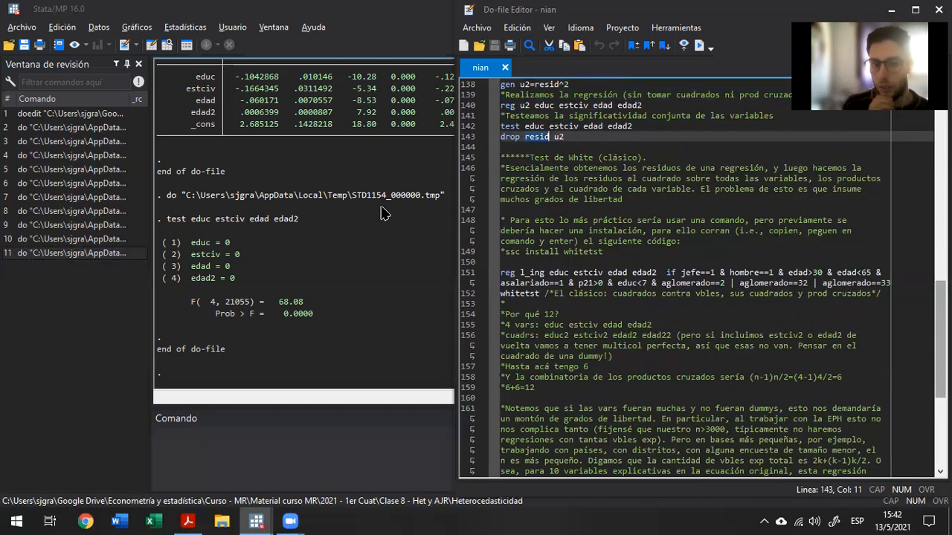
# Select the whole drop resid u2 command at line 143.
pyautogui.press('Left')
pyautogui.press('Left')
pyautogui.press('Left')
pyautogui.press('Left')
pyautogui.press('Left')
pyautogui.press('Left')
pyautogui.hotkey('shift', 'Down')
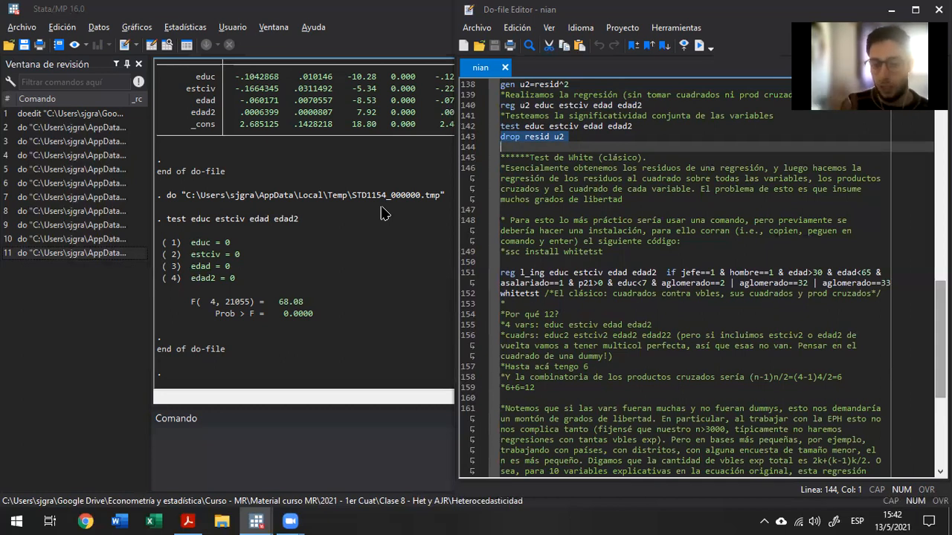
# Move to the start of the reg l_ing regression at line 151 in the classic White test section.
pyautogui.press('Down')
pyautogui.press('Down')
pyautogui.press('Down')
pyautogui.press('Down')
pyautogui.press('Down')
pyautogui.press('Down')
pyautogui.press('Down')
pyautogui.press('Down')
pyautogui.press('Down')
pyautogui.press('Down')
pyautogui.press('Down')
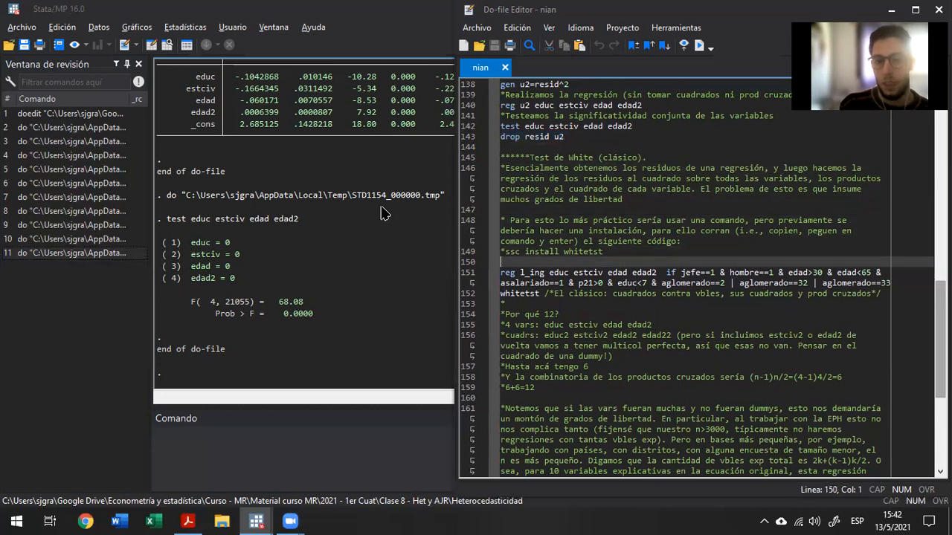
pyautogui.press('Down')
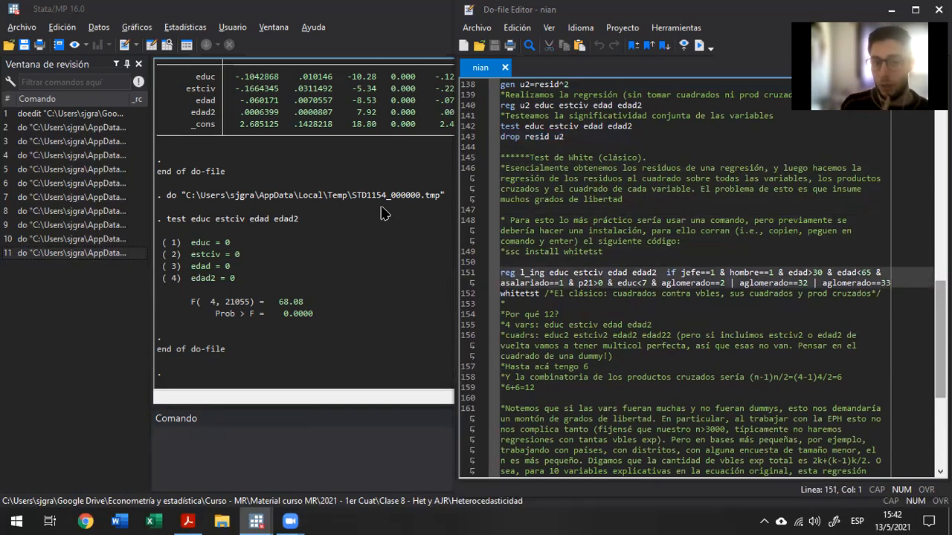